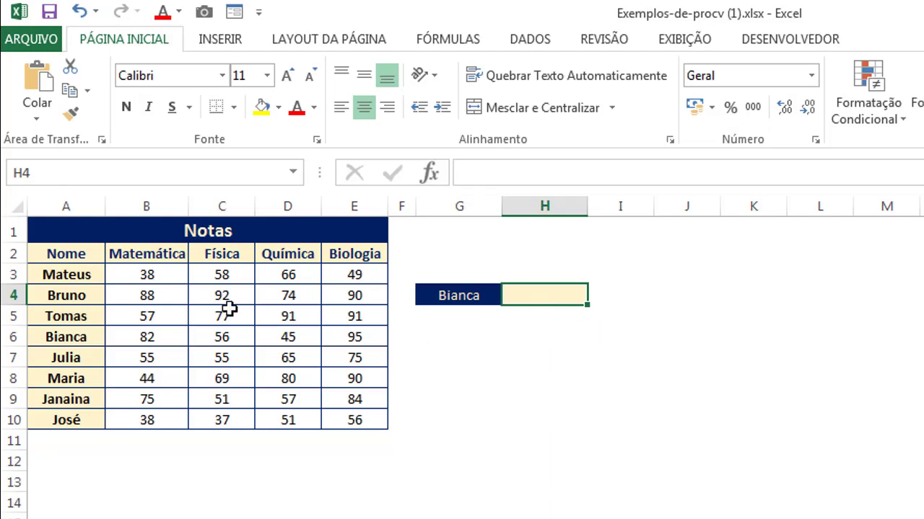
left_click_drag(73, 274, 65, 418)
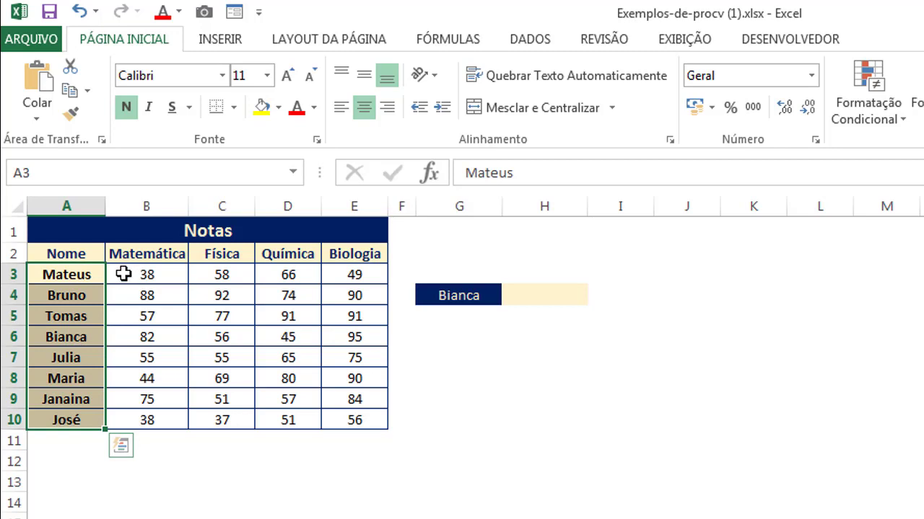
left_click_drag(123, 274, 359, 419)
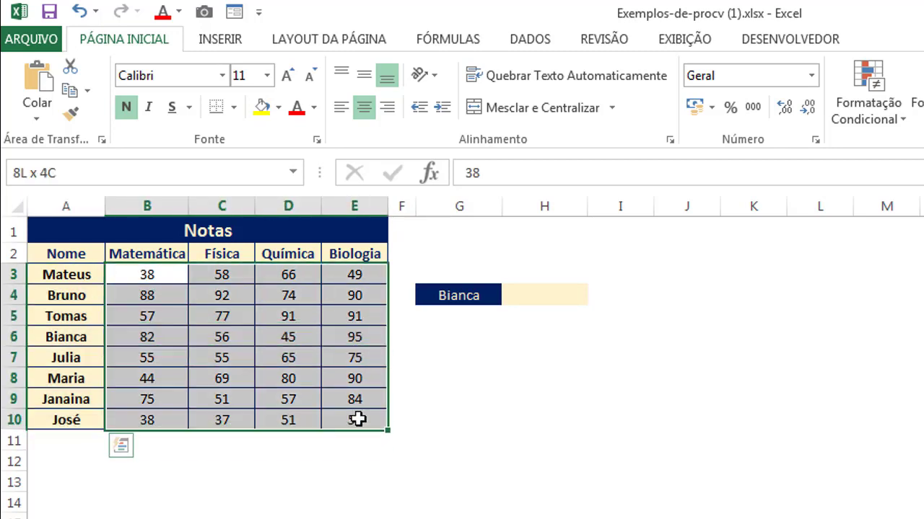
left_click(596, 384)
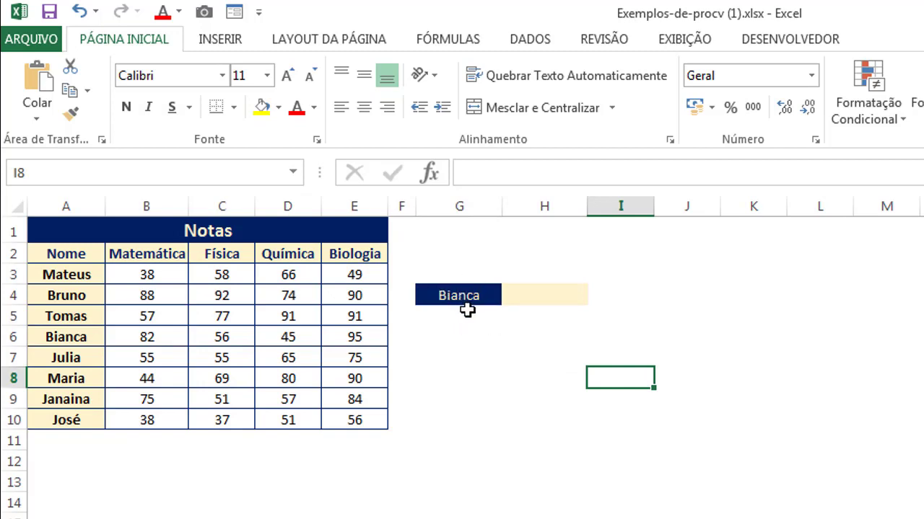
Enter the exact-match lookup =PROCV(G4;A3:E10;2;0) in cell H4 to return the student's Matemática grade.
left_click(548, 290)
type("=PRO")
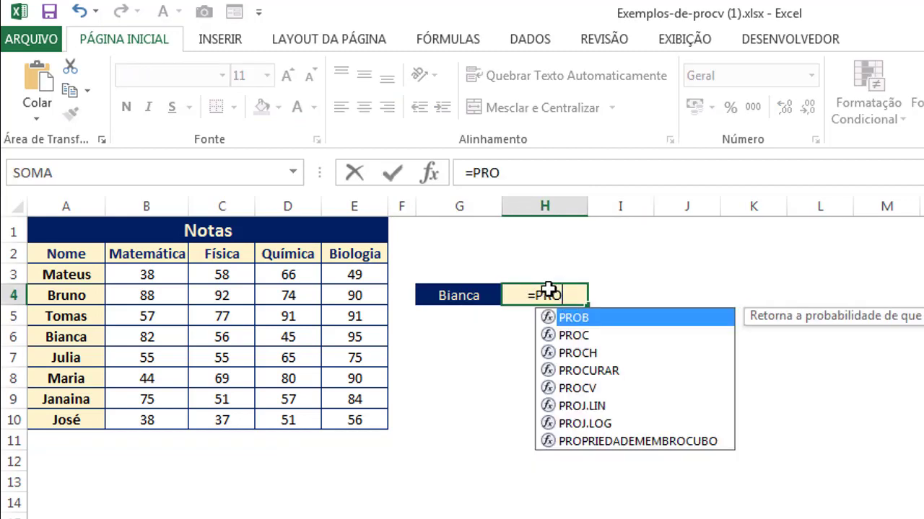
type("CV(")
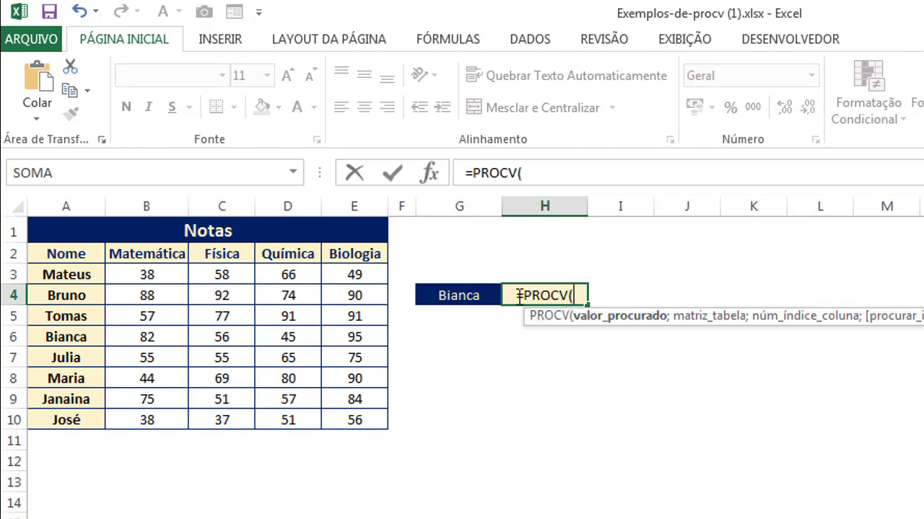
left_click(436, 298)
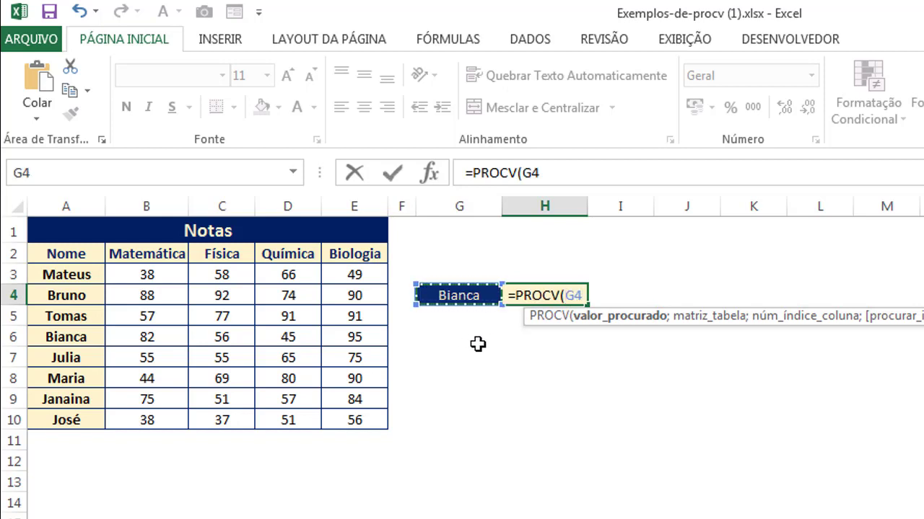
type(";")
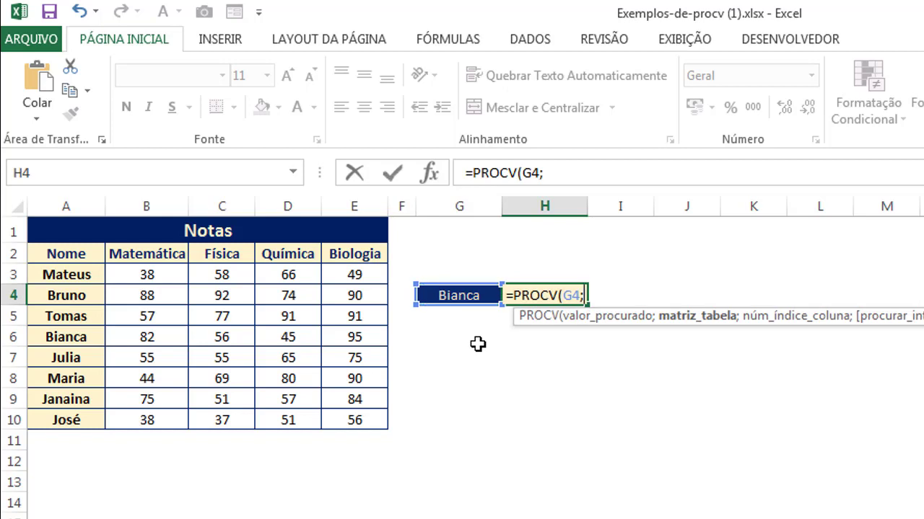
left_click_drag(53, 273, 357, 415)
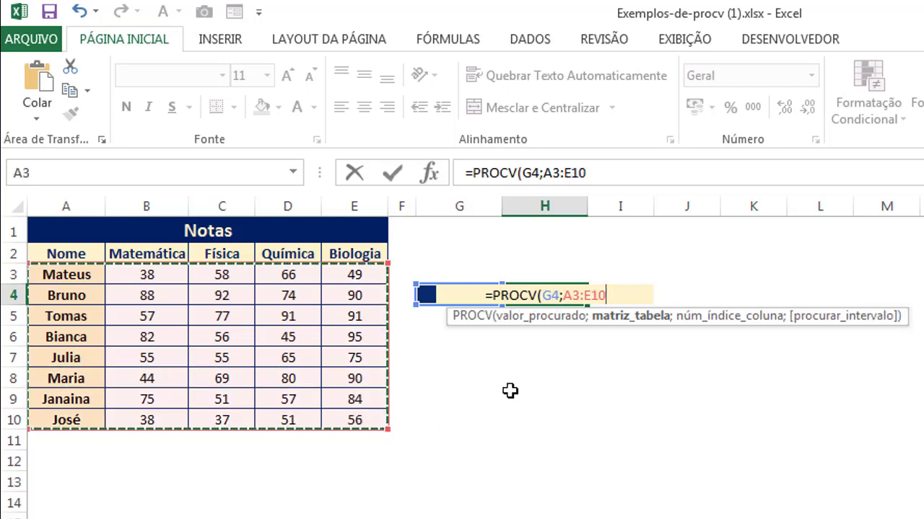
type(";")
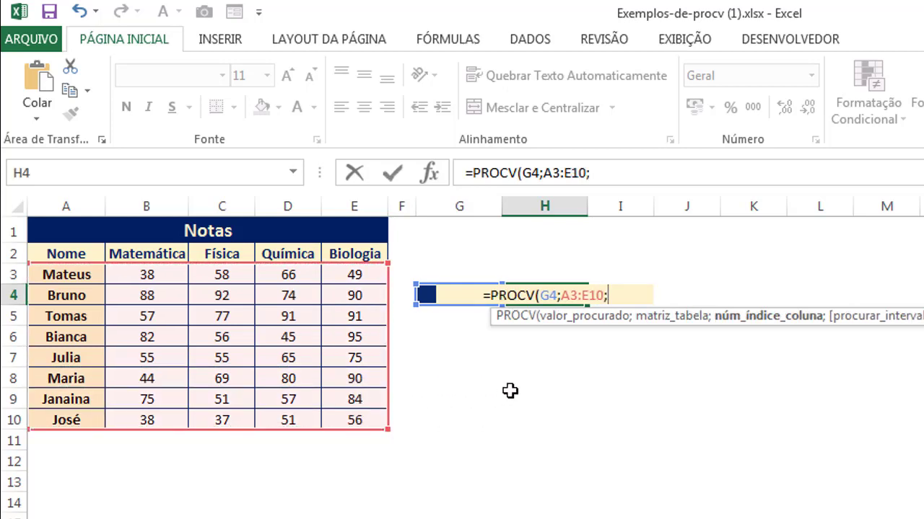
type("2")
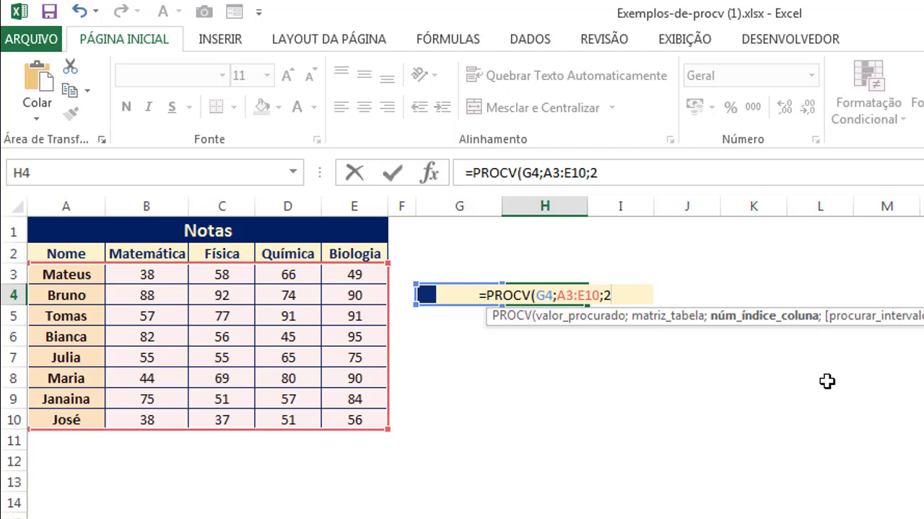
type(";0")
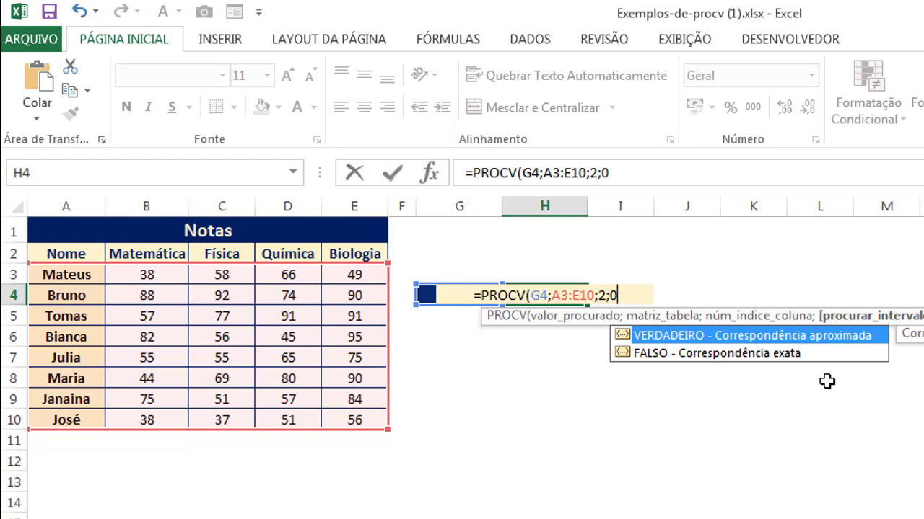
type(")")
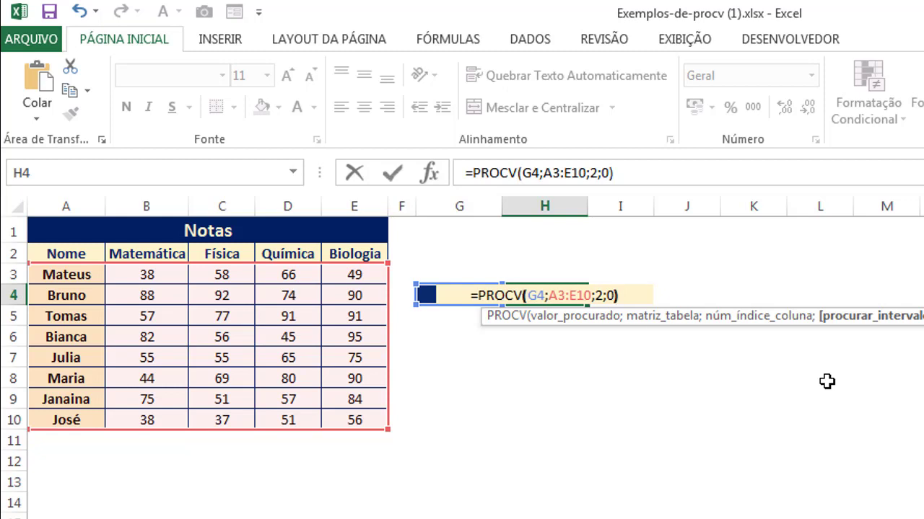
key("Return")
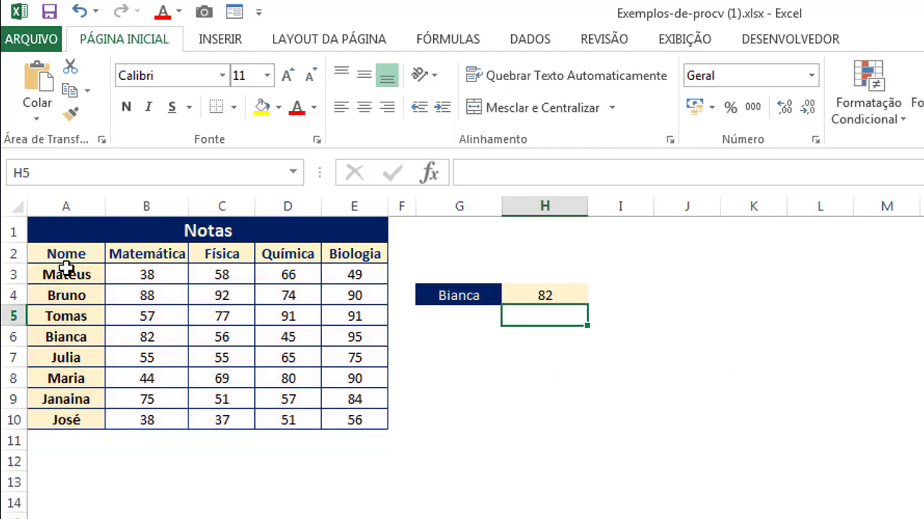
left_click_drag(66, 269, 65, 331)
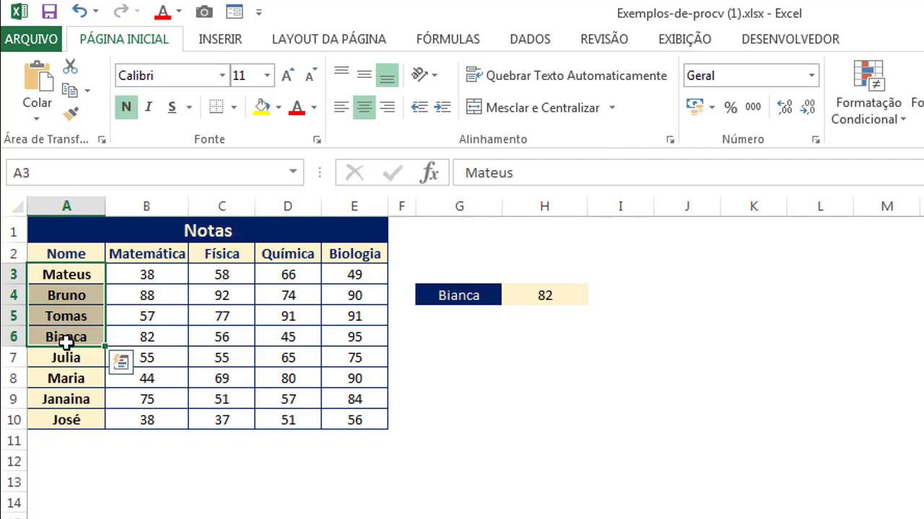
left_click(90, 340)
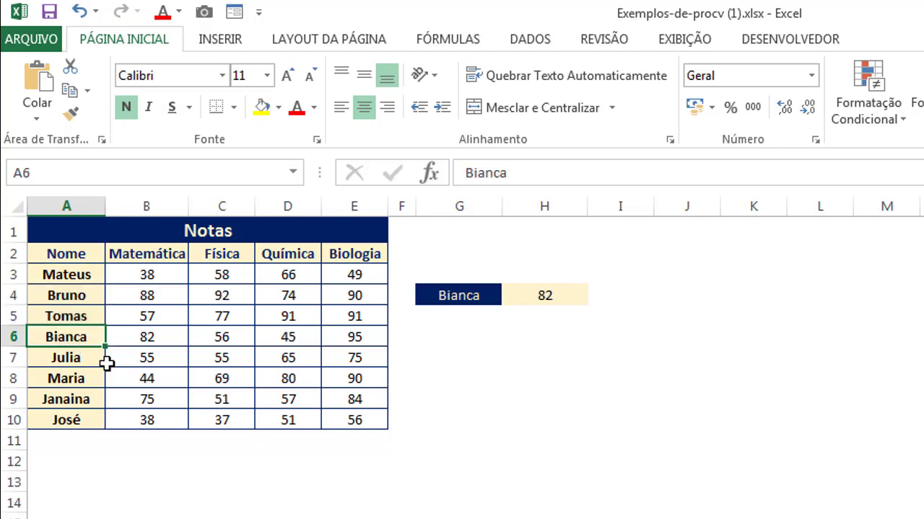
key("Right")
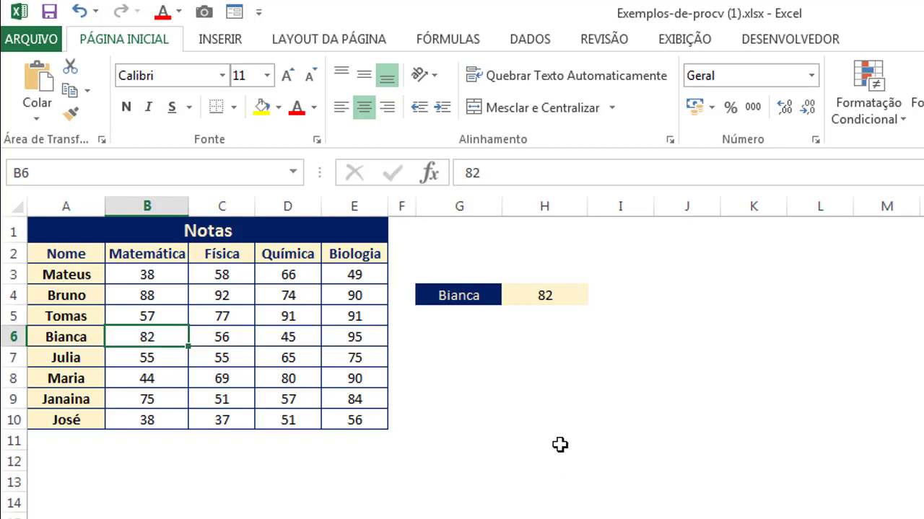
Replace the student name in lookup cell G4 with the name listed in A4.
left_click(473, 301)
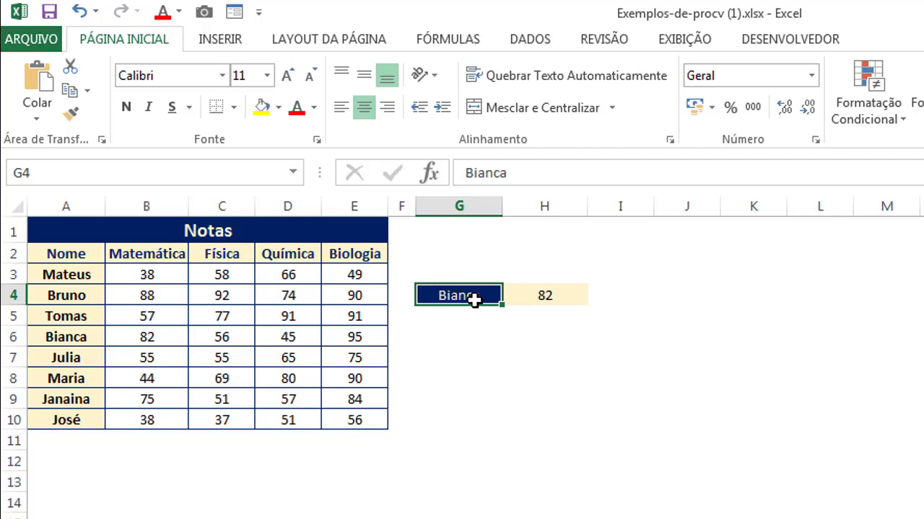
type("bRUNO")
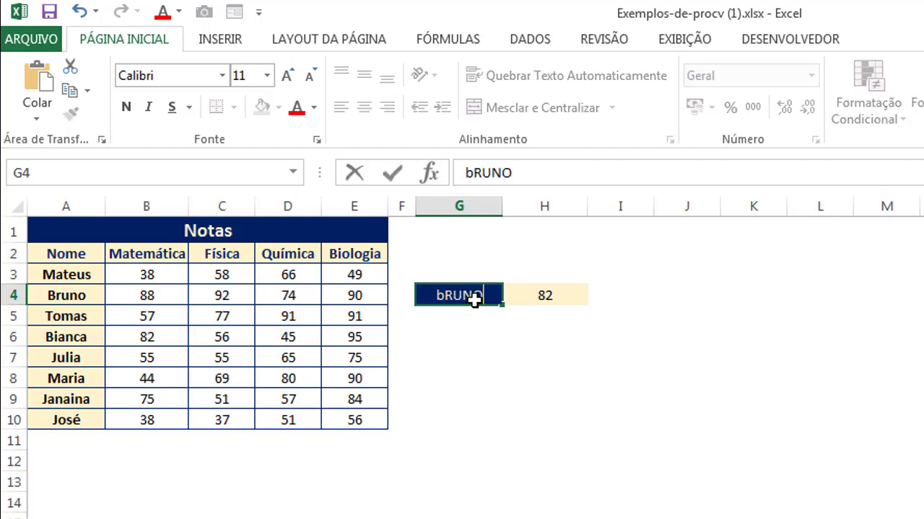
key("BackSpace")
key("BackSpace")
key("BackSpace")
key("BackSpace")
key("BackSpace")
type("Bruno")
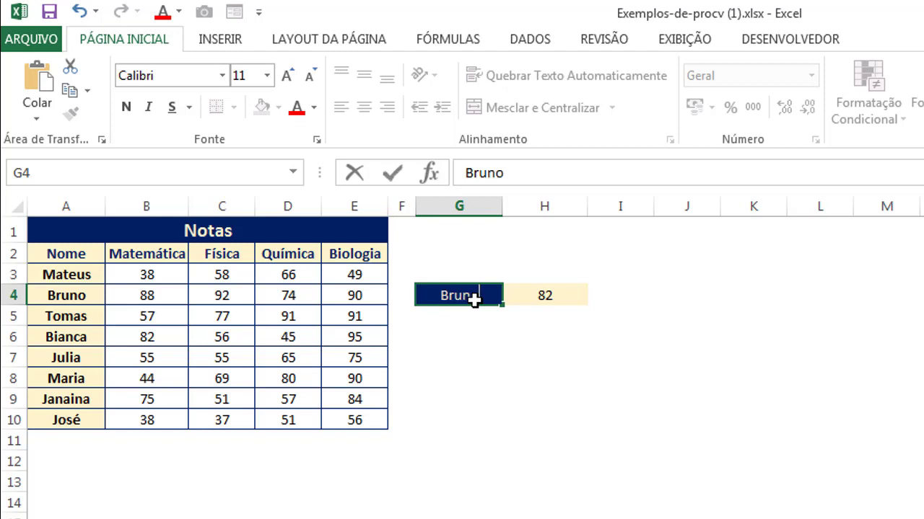
key("Return")
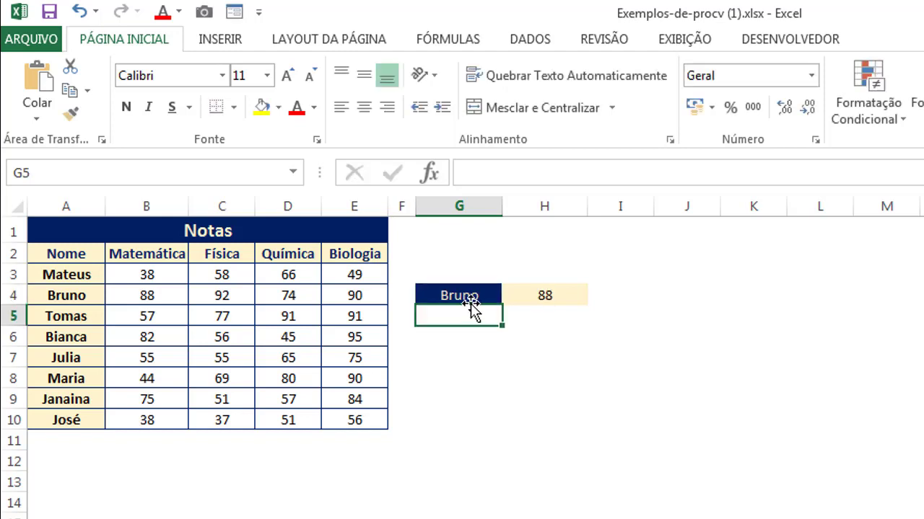
Set lookup cell G4 to a student name missing from the Notas table to test the formula.
key("Up")
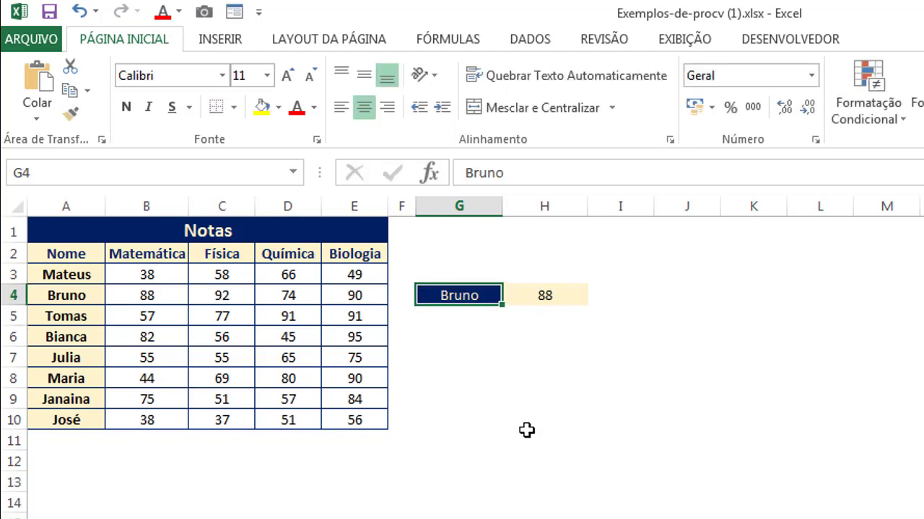
type("Pedro")
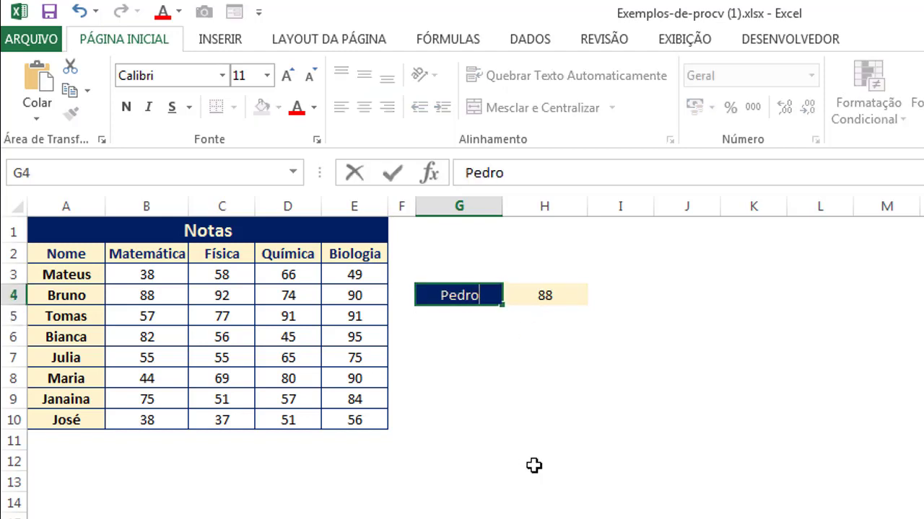
key("Return")
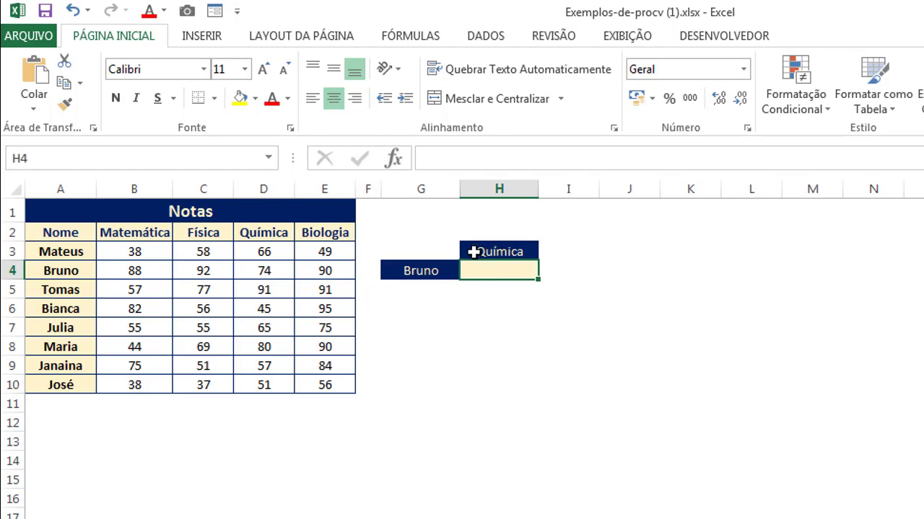
Examine the Física, Química and Biologia headers and their grade columns in the Notas table.
left_click(208, 233)
left_click(277, 232)
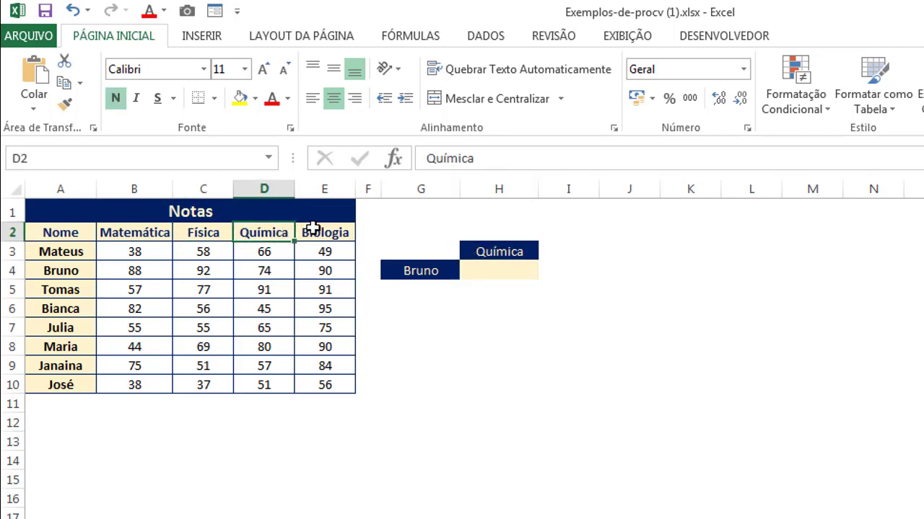
left_click(333, 229)
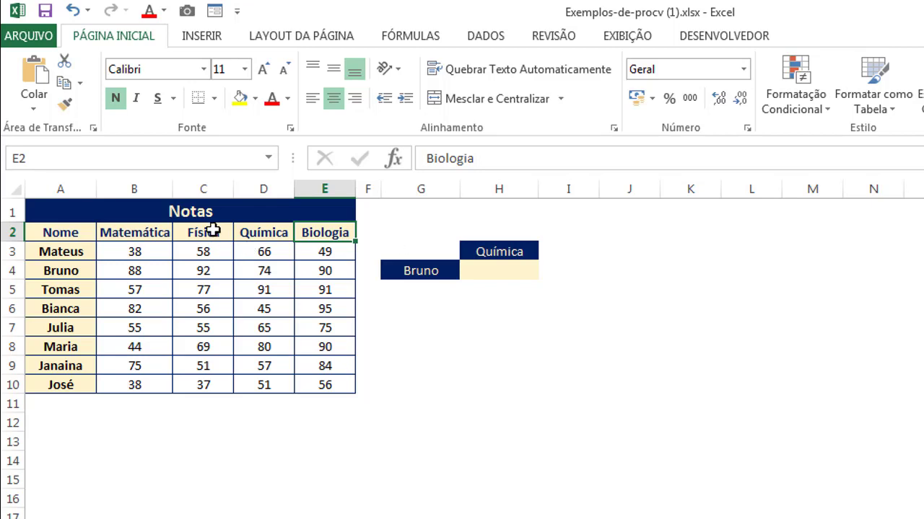
left_click_drag(216, 231, 217, 388)
left_click_drag(249, 232, 269, 385)
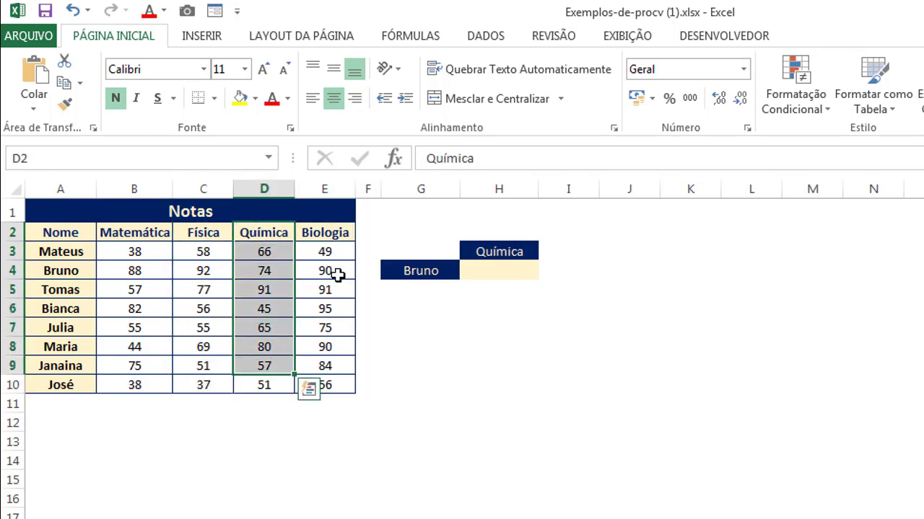
left_click_drag(326, 232, 336, 366)
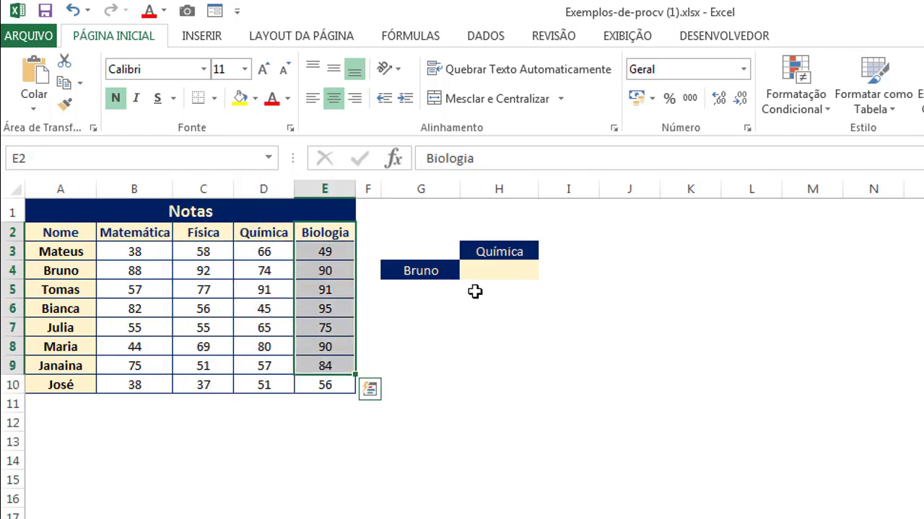
Widen column H to about two and a half times its width and select the empty result cell H4.
left_click_drag(538, 195, 652, 190)
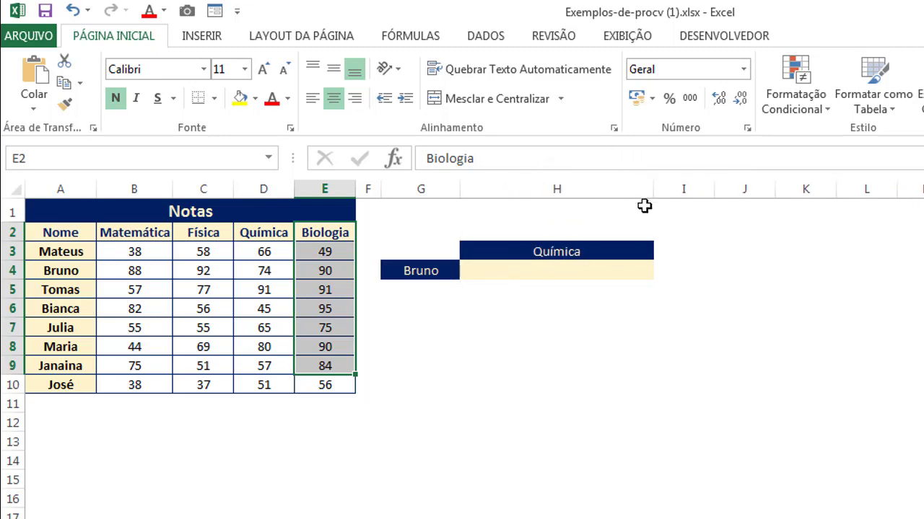
left_click(632, 274)
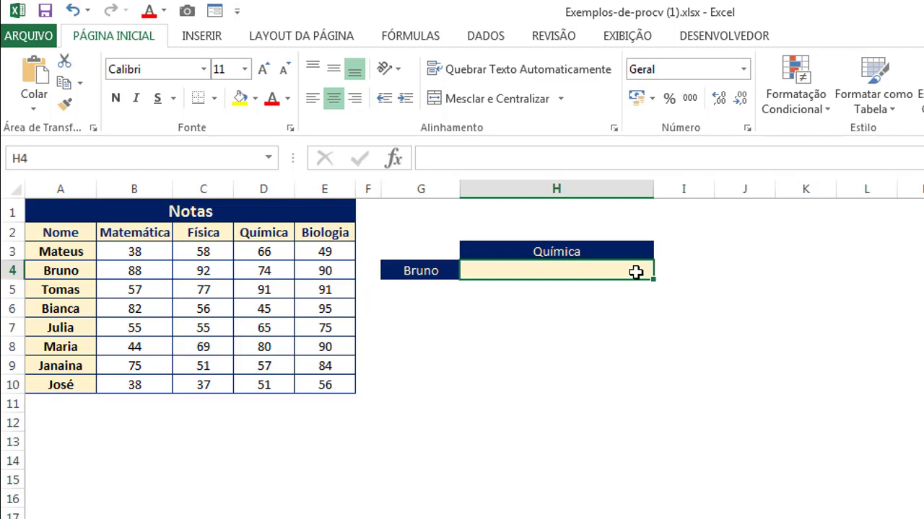
Compare the subject in H3 and the result cell below it with the Física, Química and Biologia columns.
left_click(577, 249)
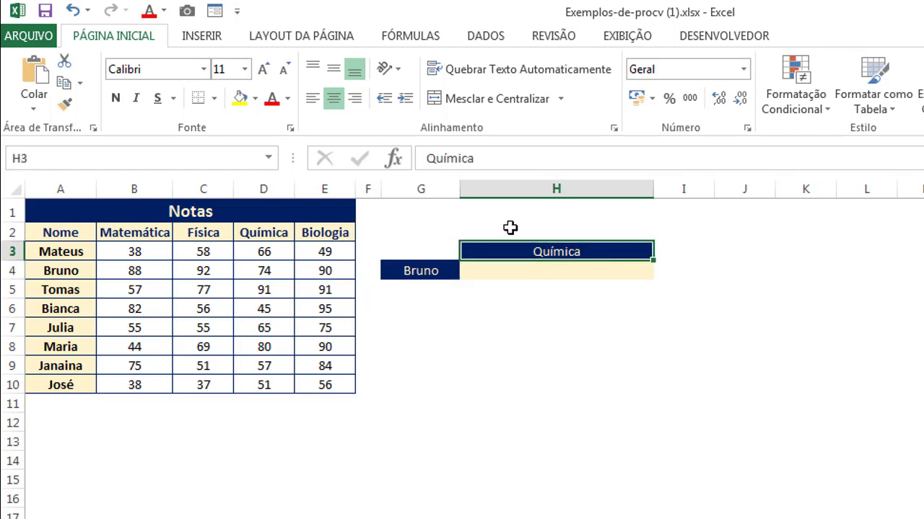
left_click(546, 270)
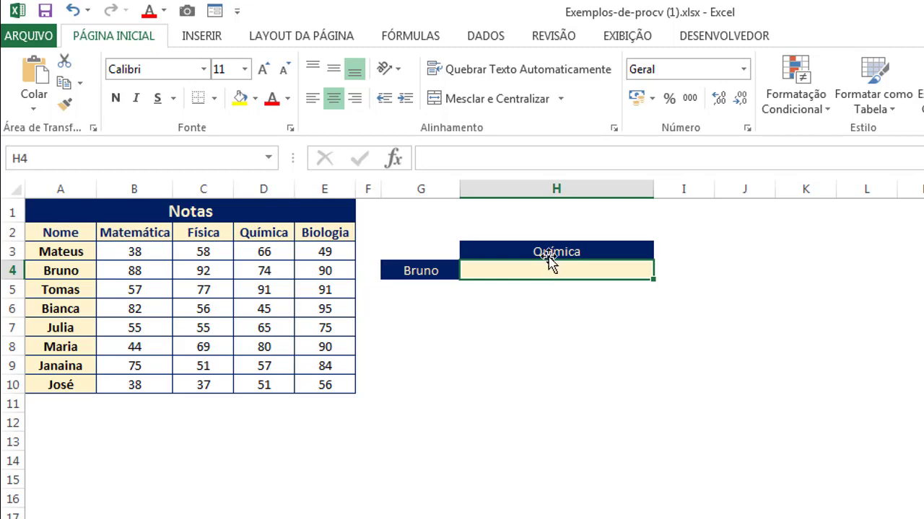
left_click(542, 251)
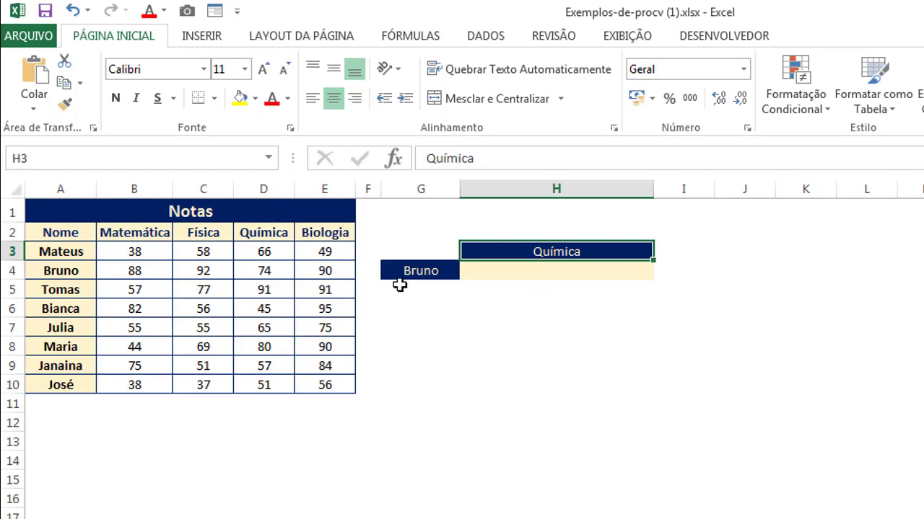
left_click_drag(206, 233, 213, 366)
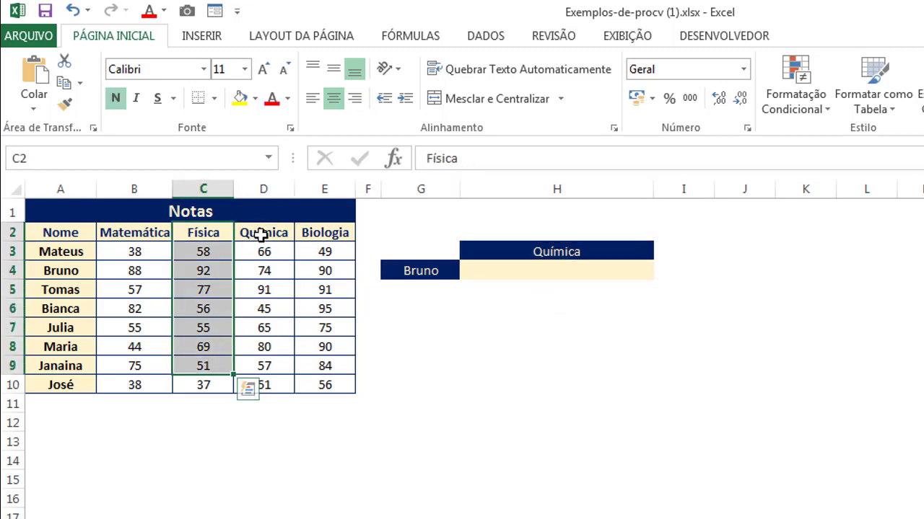
left_click_drag(257, 234, 267, 366)
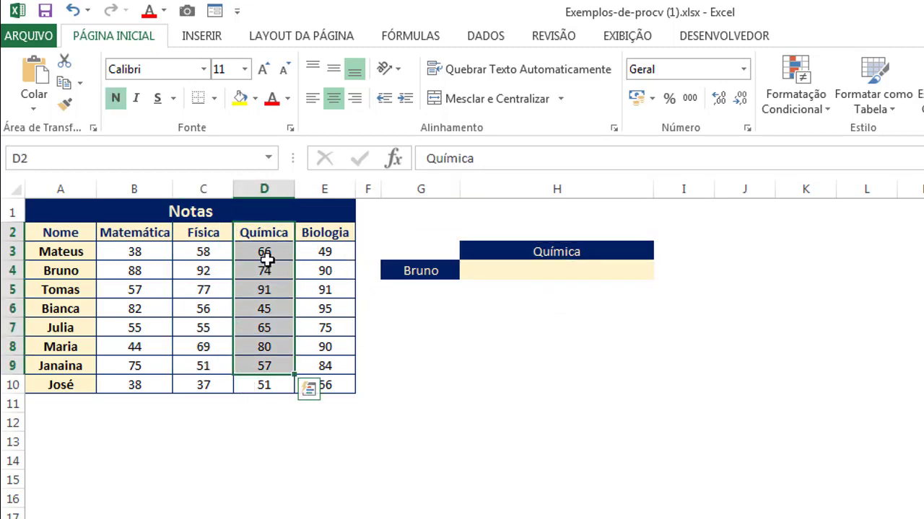
left_click_drag(322, 233, 324, 385)
left_click_drag(227, 231, 228, 345)
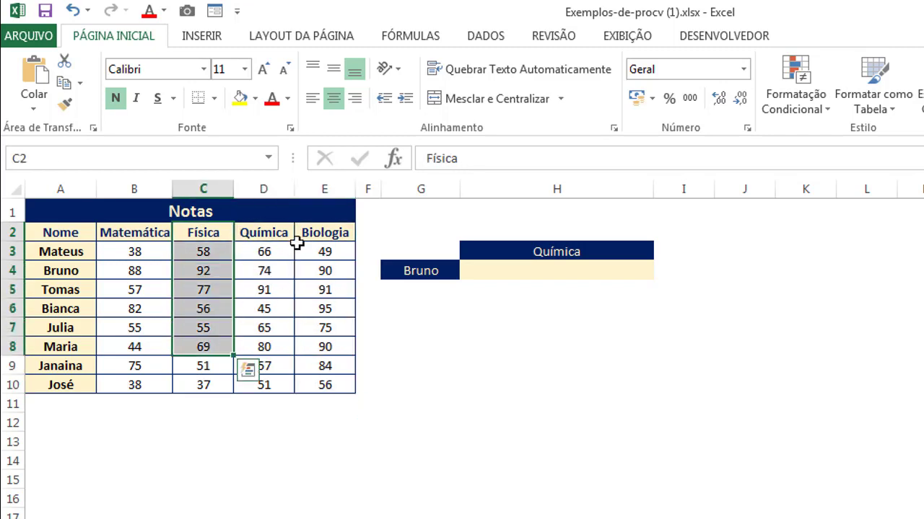
Begin a PROCV formula in H4 with G4 as the lookup value and A2:E10 as the table range.
left_click(360, 485)
left_click(548, 272)
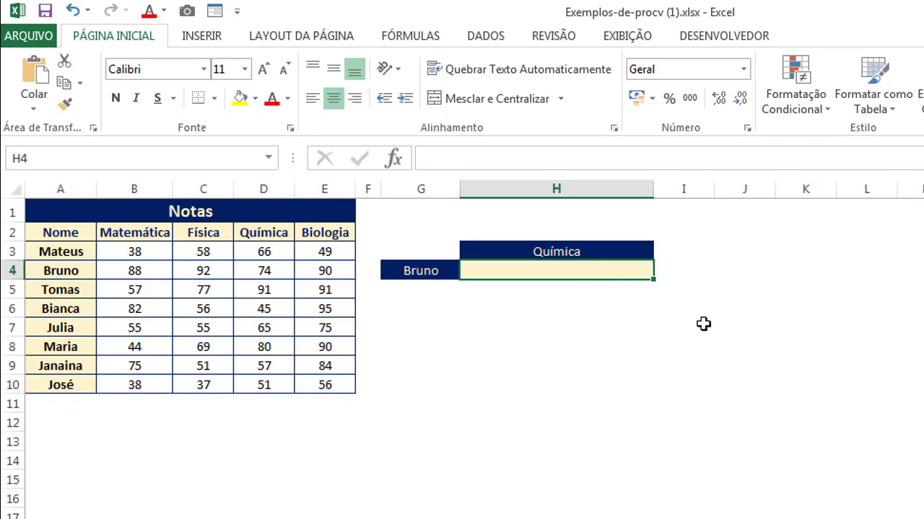
double_click(578, 273)
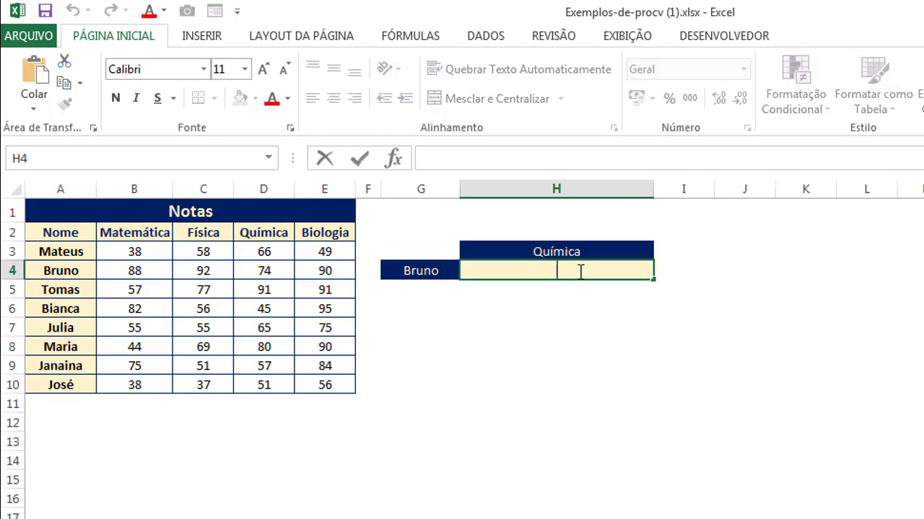
type("=PRO")
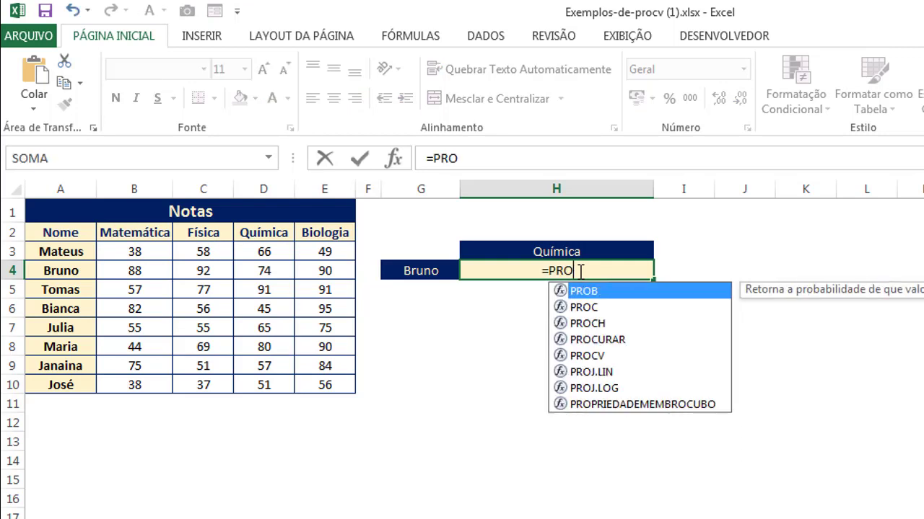
type("(")
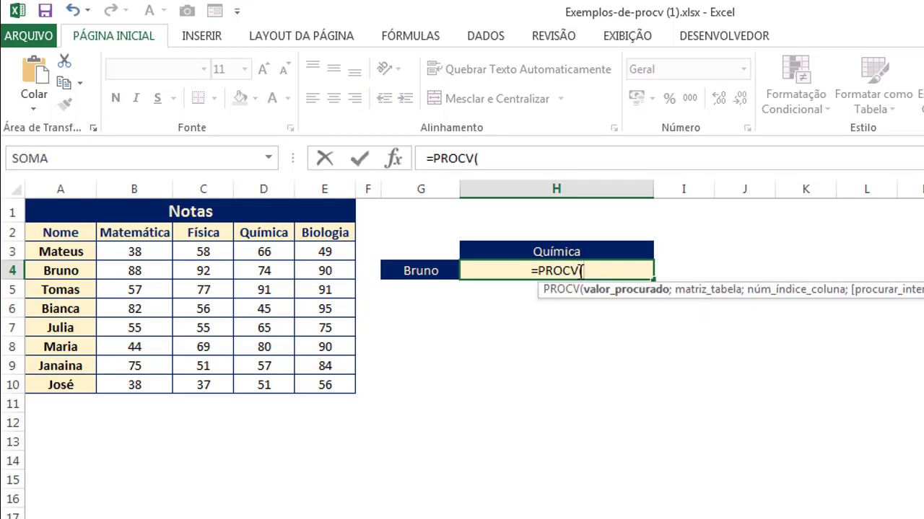
left_click(426, 270)
type(";")
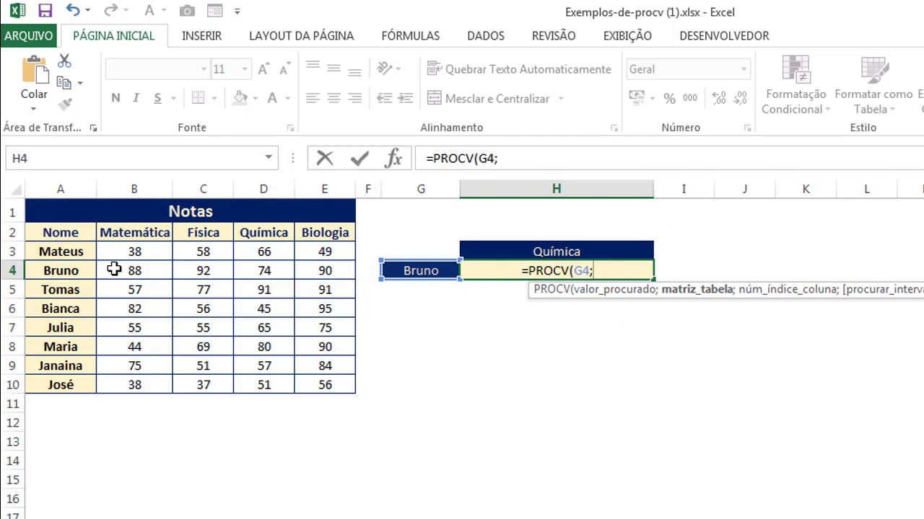
left_click(54, 236)
left_click_drag(245, 244, 324, 388)
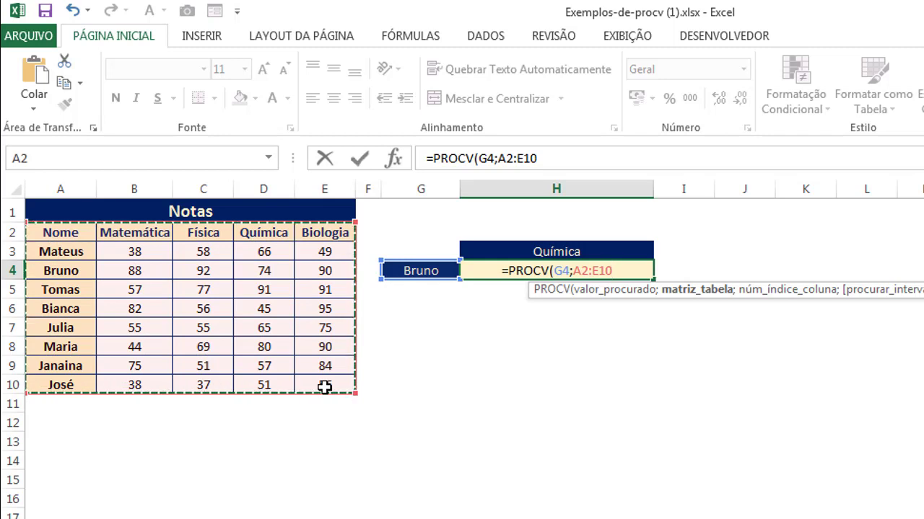
type(";")
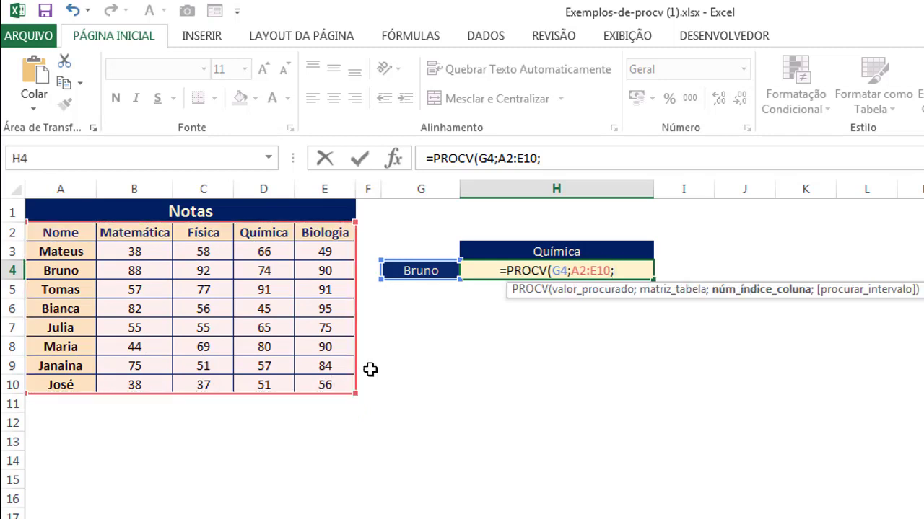
Nest CORRESP(H3;A2:E2;0) as the PROCV column index to find the subject's position by exact match.
type("CO")
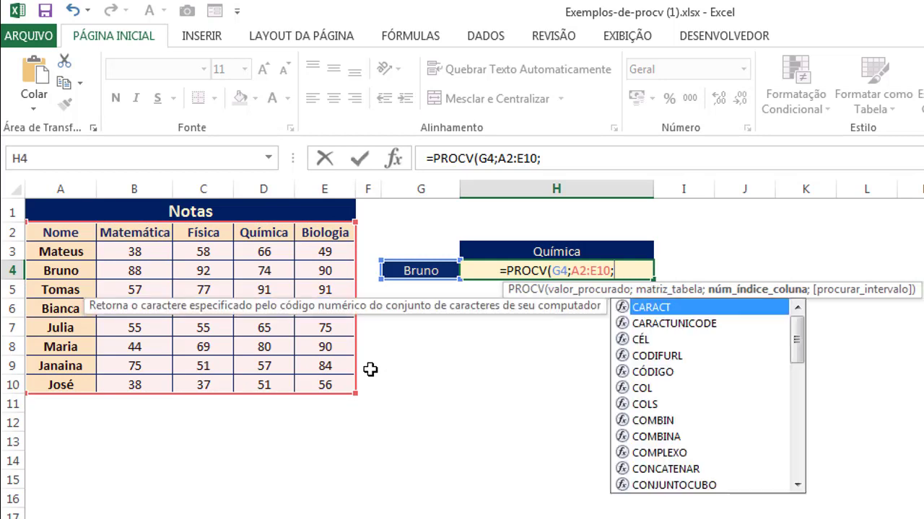
type("RRES")
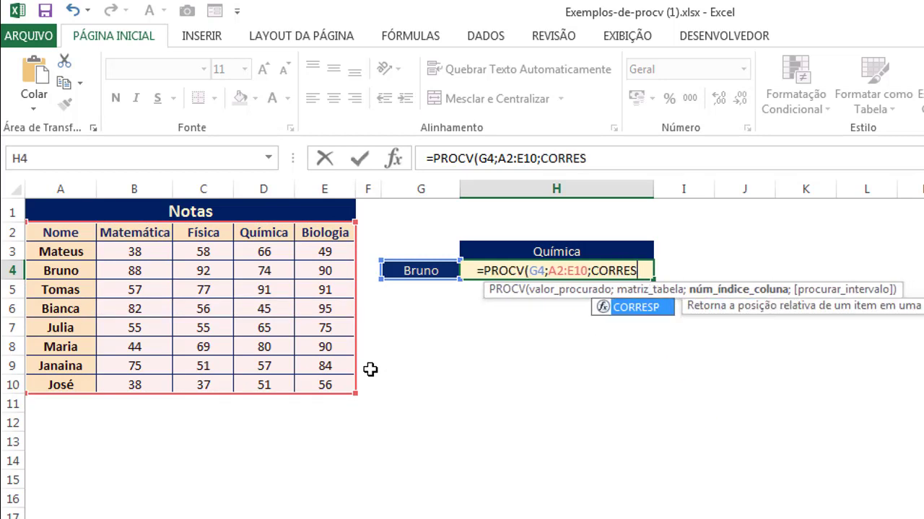
type("P(")
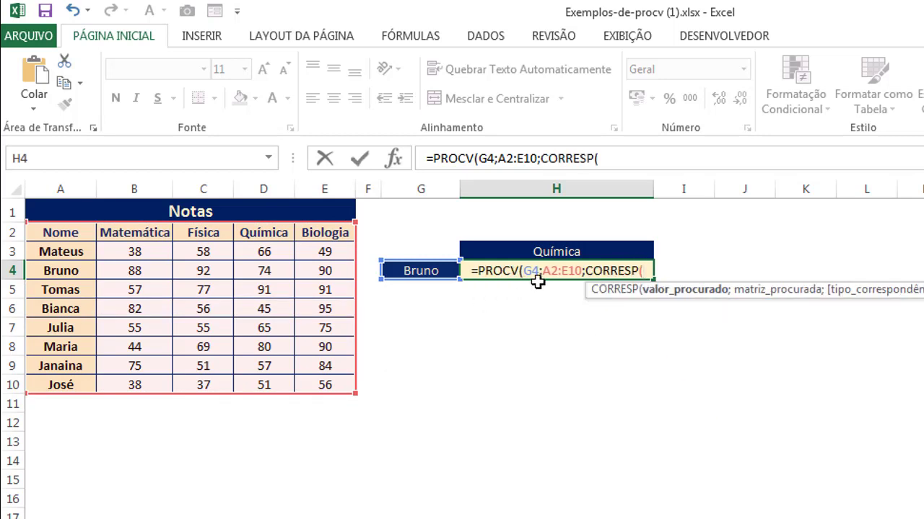
left_click(547, 244)
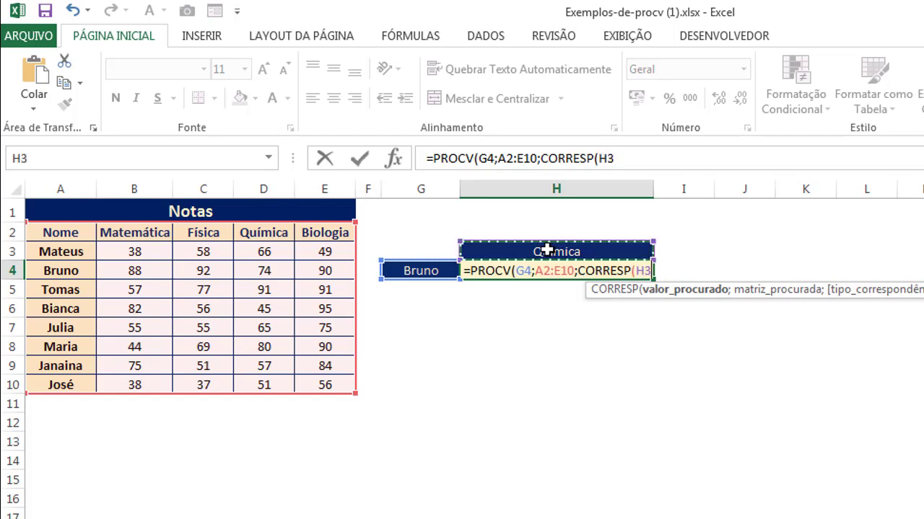
type(";")
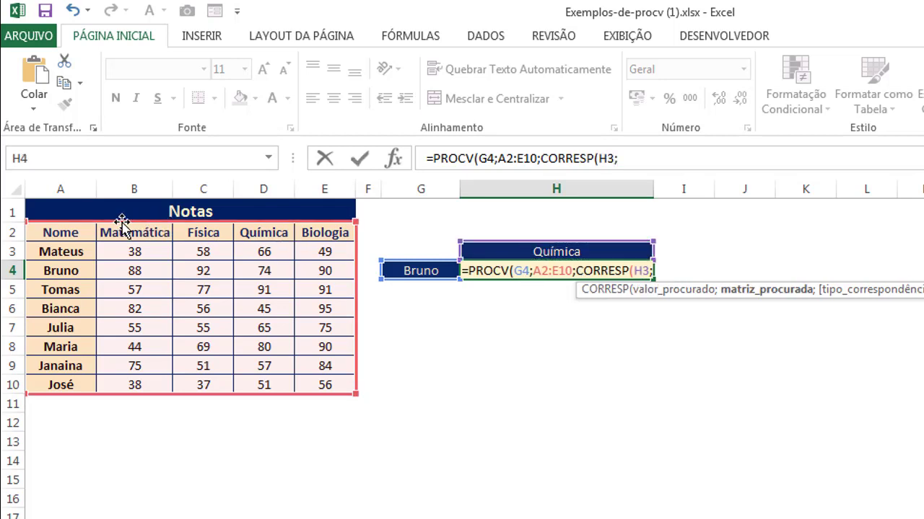
left_click_drag(62, 234, 340, 236)
type(";")
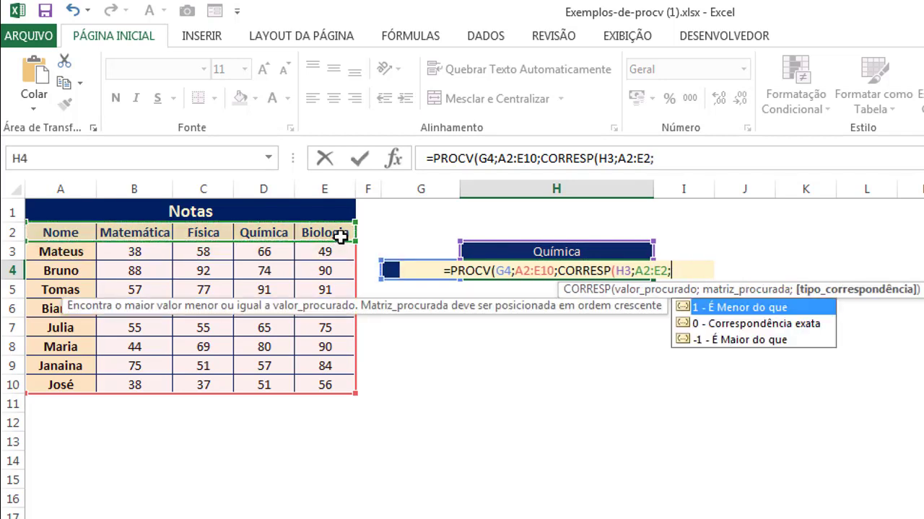
type("0")
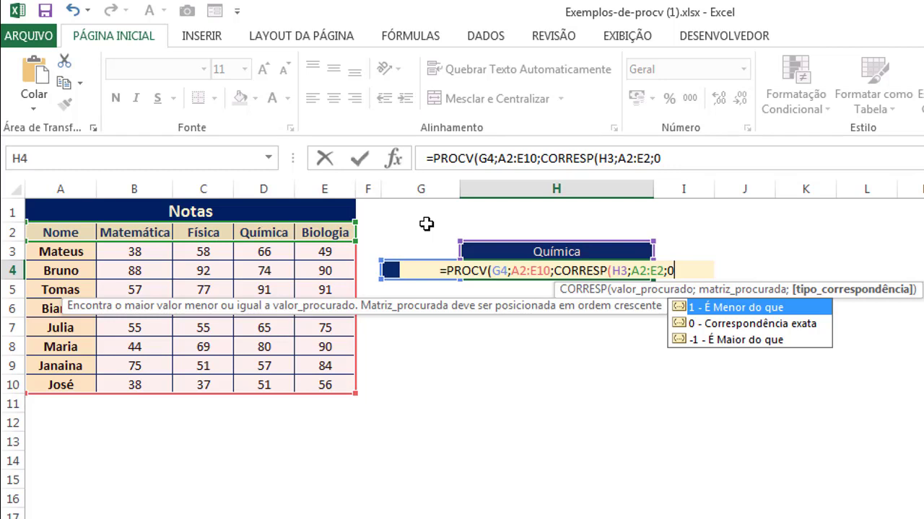
type(")")
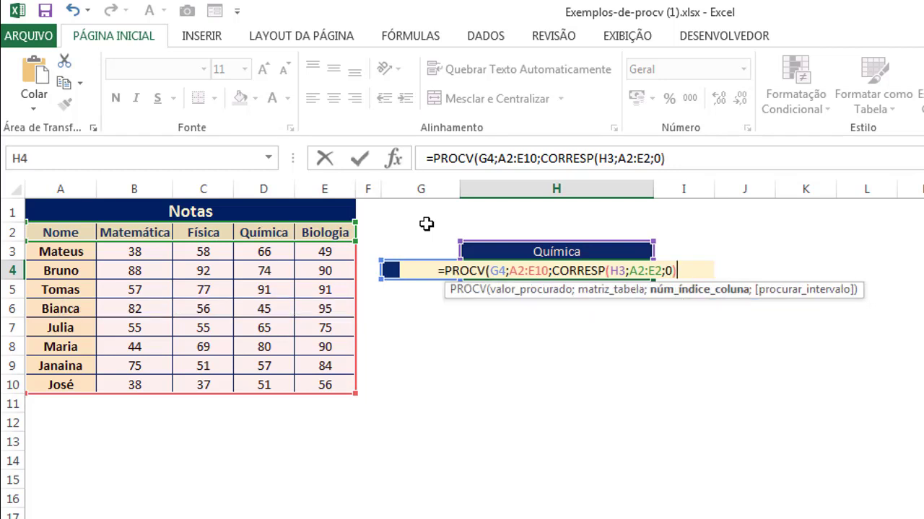
Complete the PROCV formula in H4 with 0 for an exact match and enter it.
type(";")
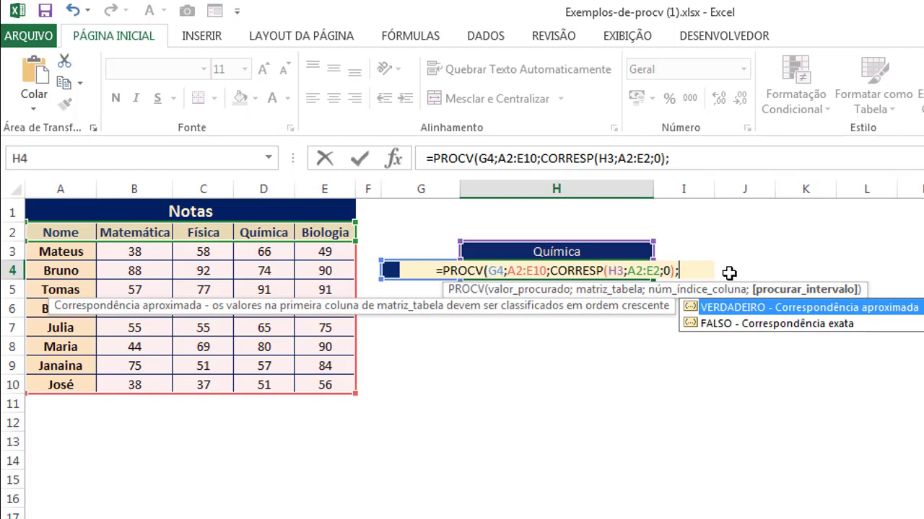
type("0")
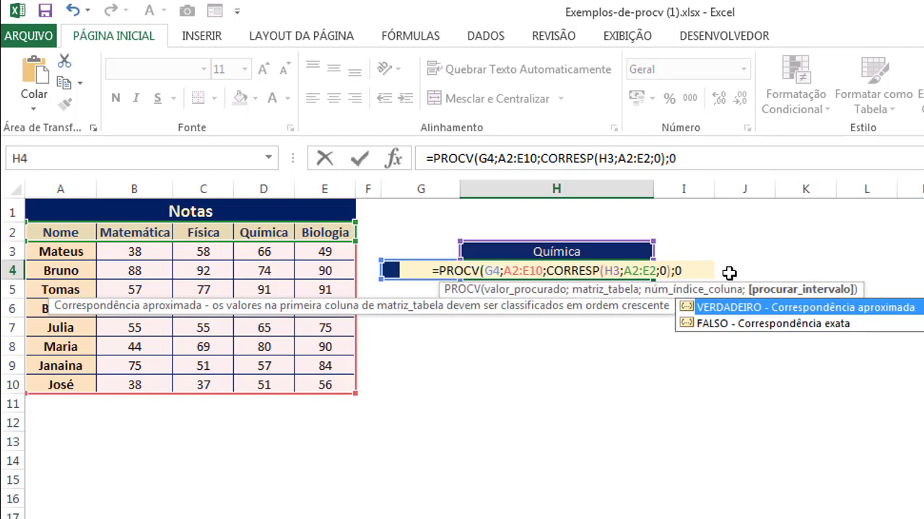
type(")")
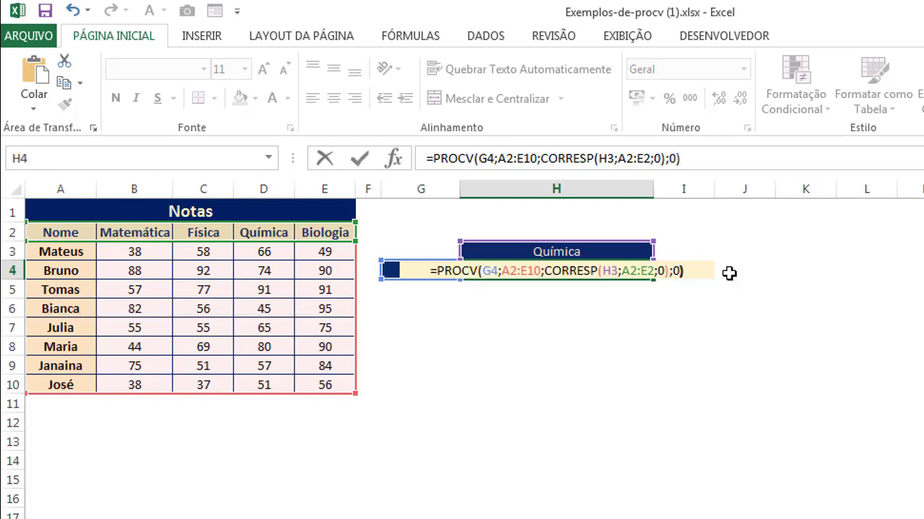
key("Return")
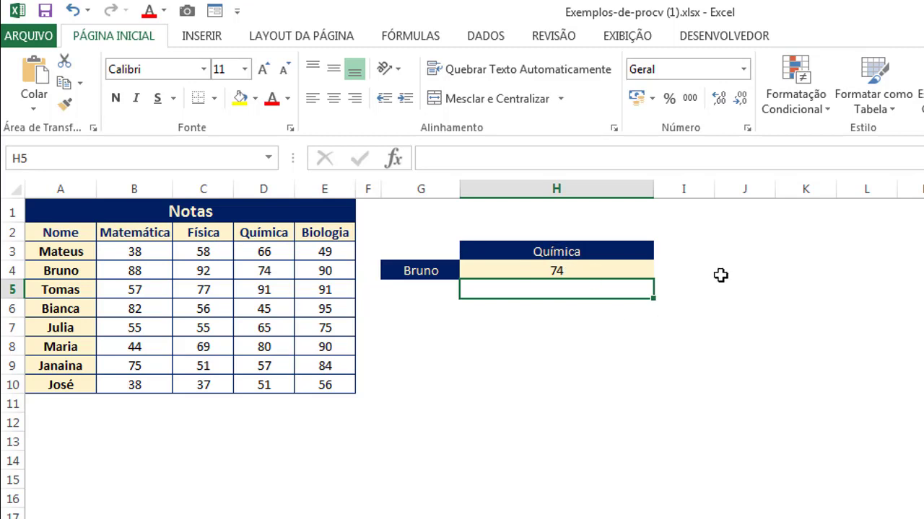
Enter =CORRESP(H3;A2:E2;0) in H7 to check the column index on its own against the Química column.
left_click(555, 322)
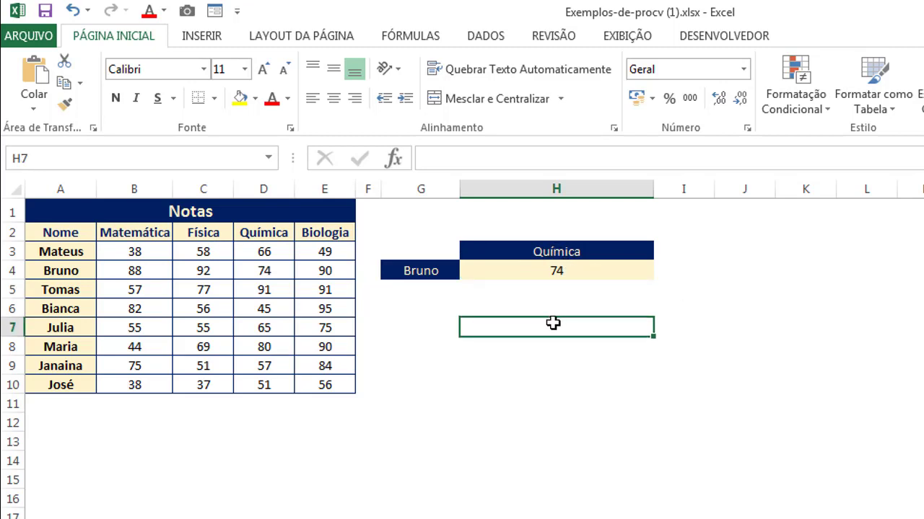
double_click(554, 325)
type("=CORRESP(H3;A2:E2;0)")
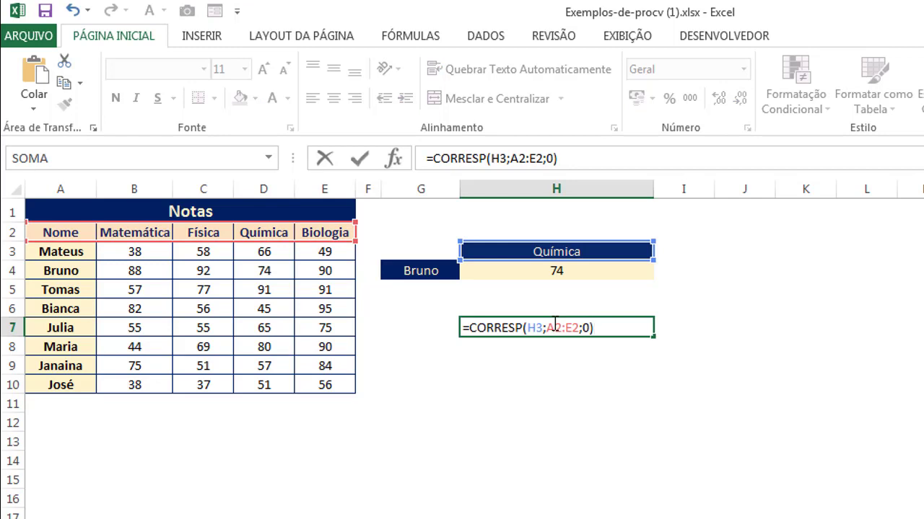
key("Return")
left_click(583, 321)
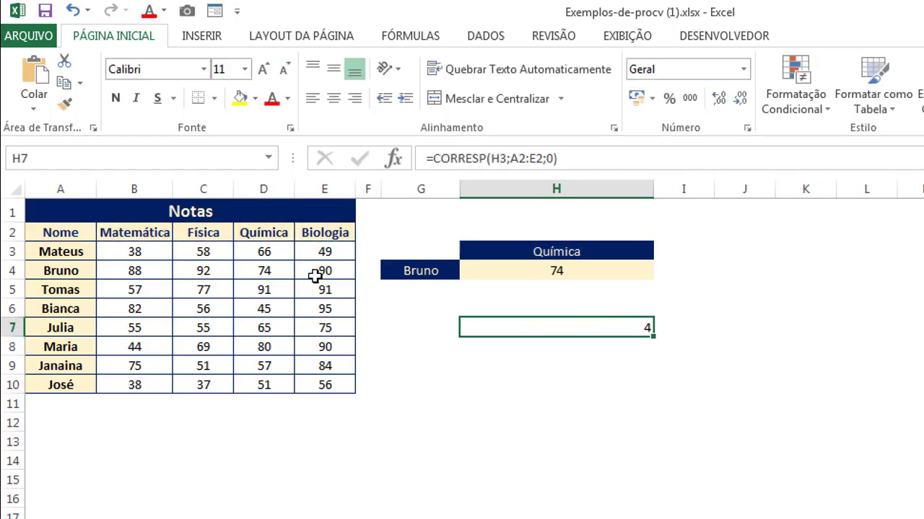
left_click_drag(279, 234, 267, 386)
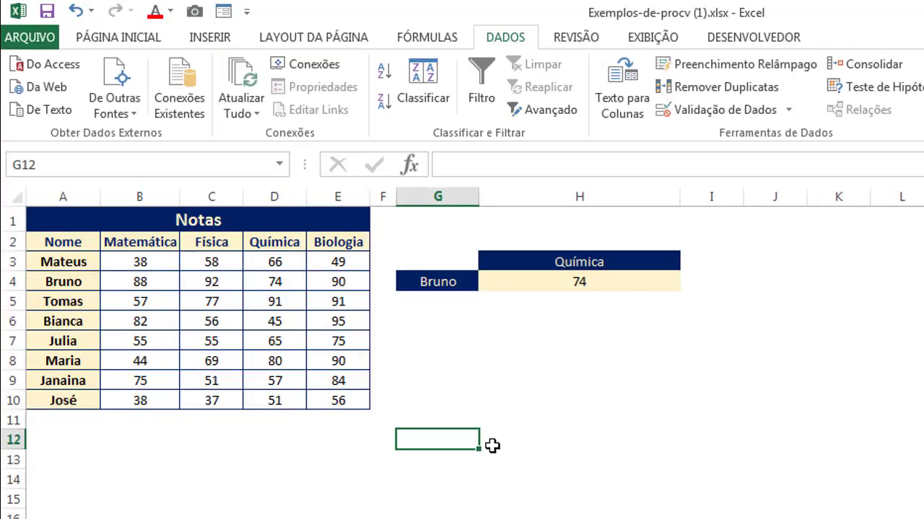
Examine the subject cell H3, the student name cell G4 and the formula in result cell H4.
left_click(586, 263)
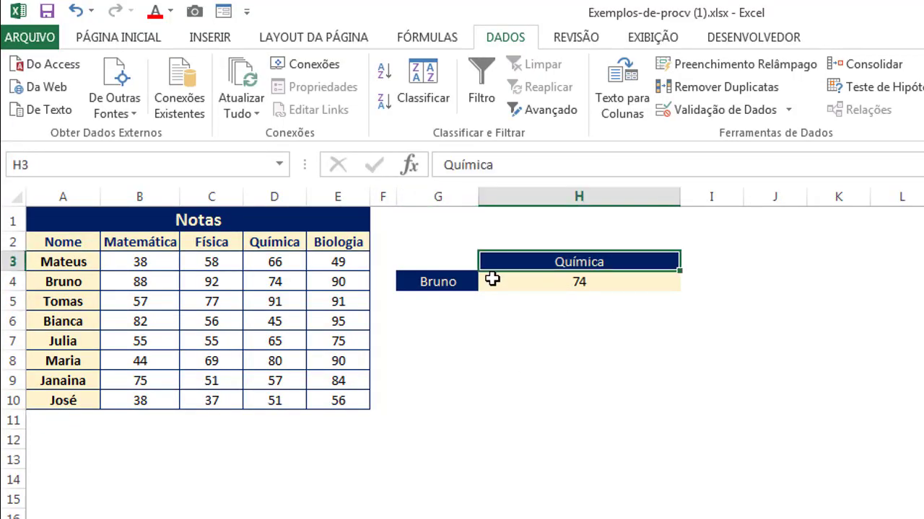
left_click(462, 280)
left_click(542, 263)
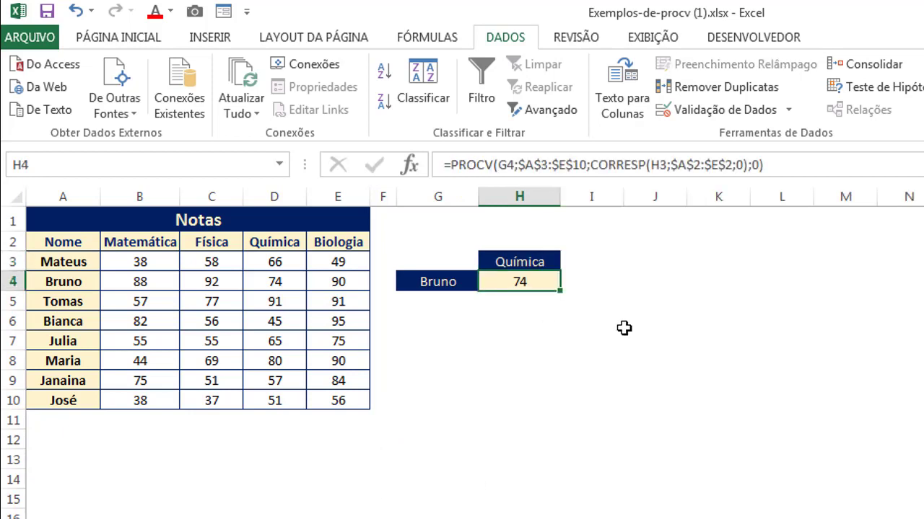
left_click(642, 329)
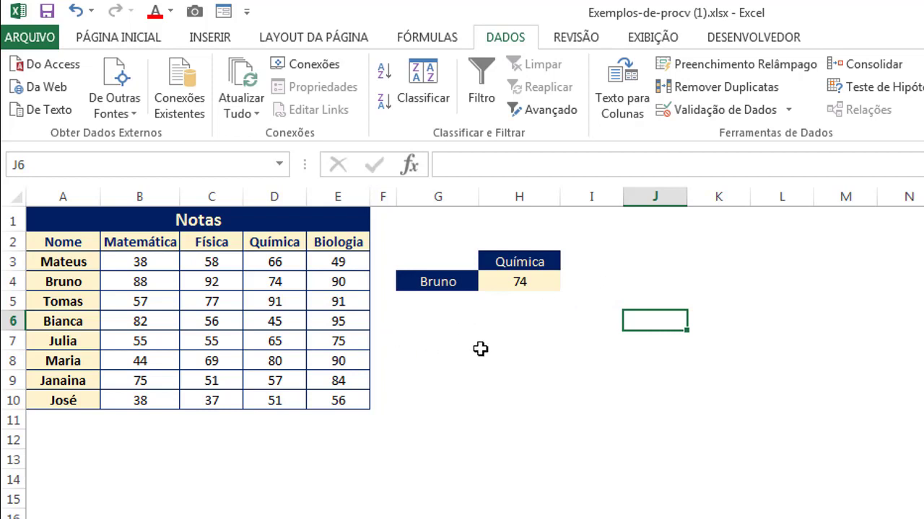
left_click(474, 283)
left_click(608, 361)
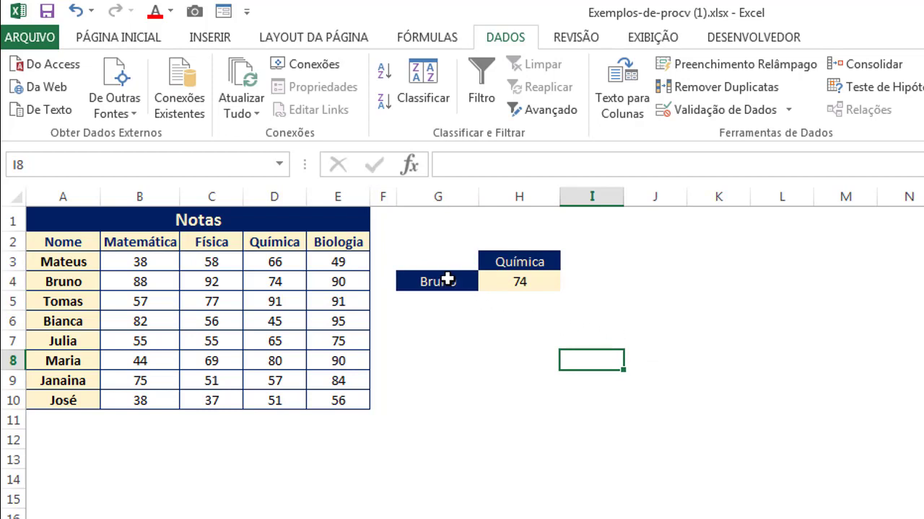
Name the student list A3:A10 "alunos".
left_click_drag(66, 264, 70, 401)
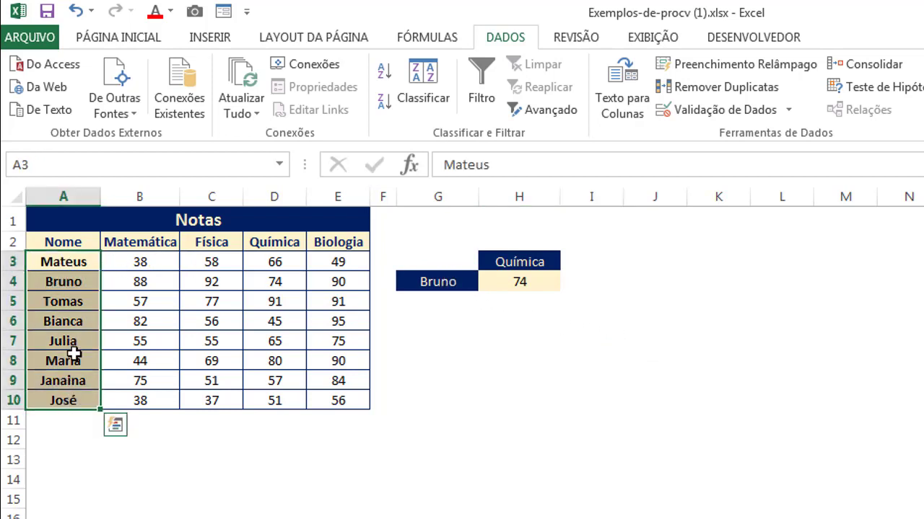
left_click(97, 164)
type("alu")
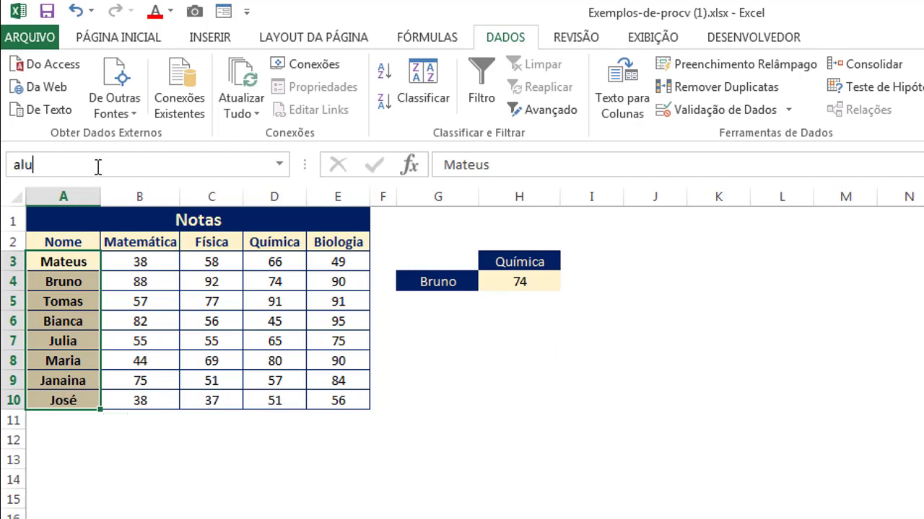
type("nos")
key("Return")
left_click(243, 463)
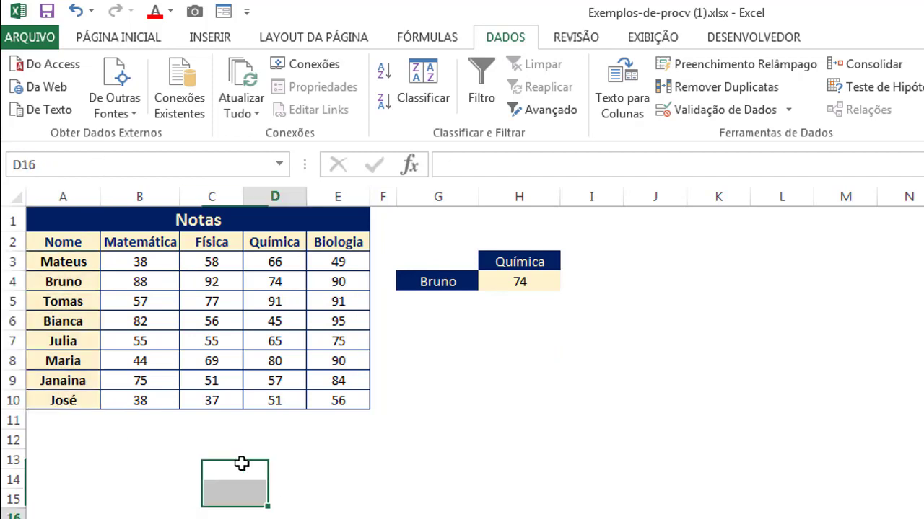
Name the subject headers B2:E2 "disciplinas".
left_click_drag(132, 243, 318, 244)
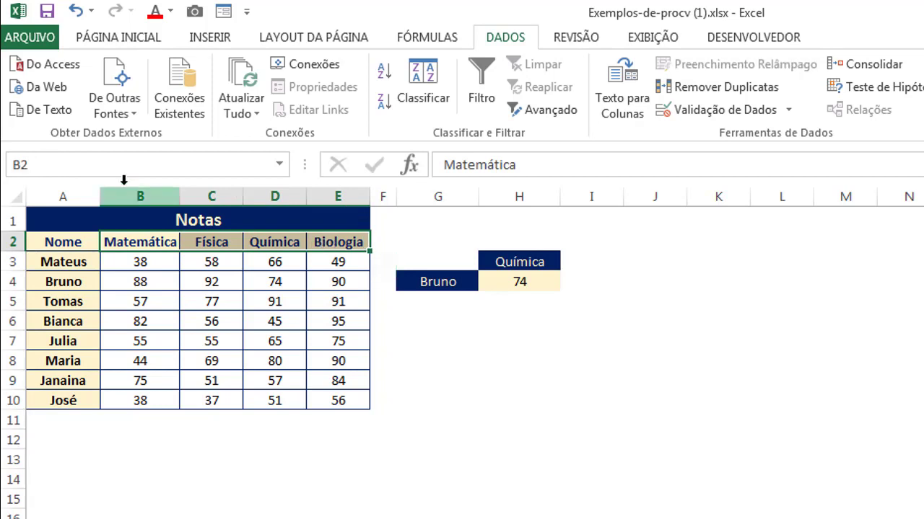
left_click(105, 164)
type("dis")
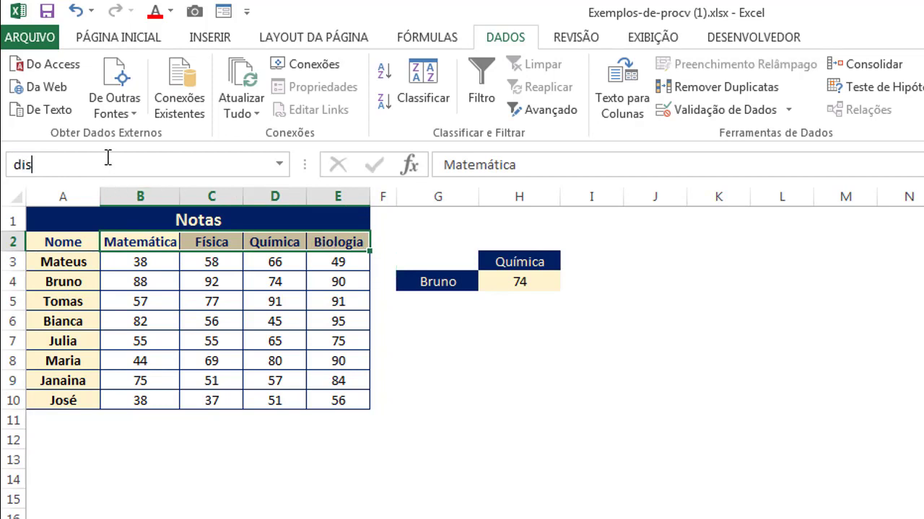
type("ciplinas")
key("Return")
left_click(467, 396)
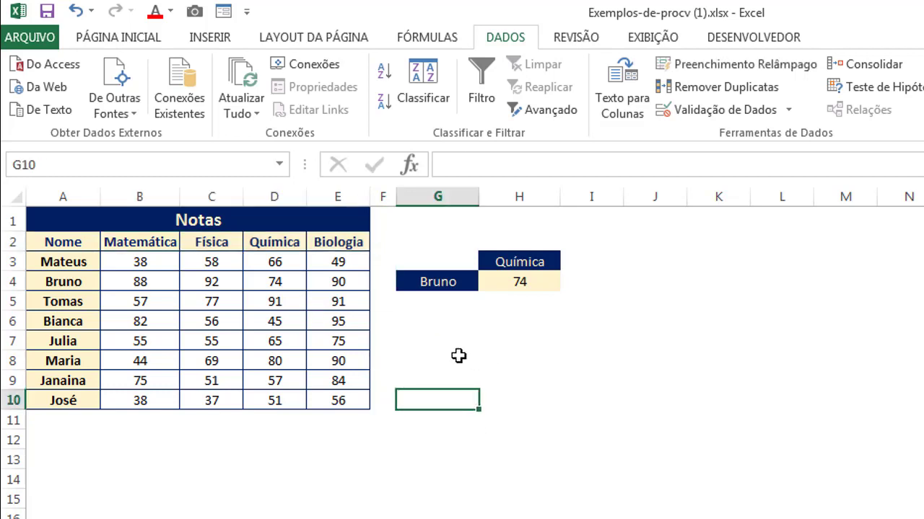
Restrict student cell G4 to a drop-down list (Lista) with =alunos as its source.
left_click(455, 280)
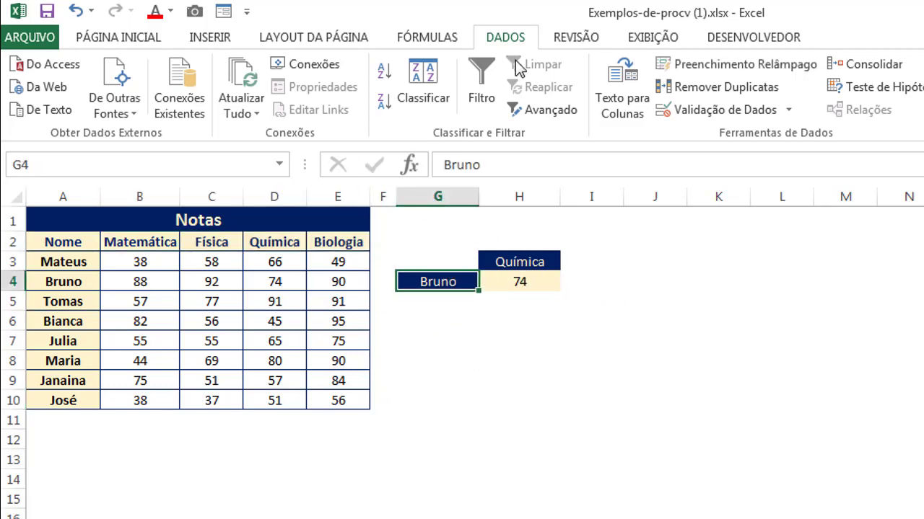
left_click(703, 117)
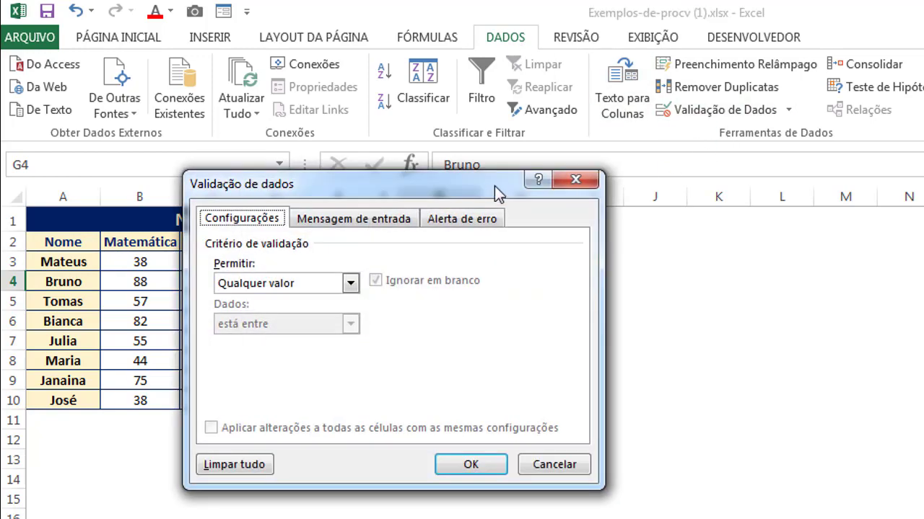
left_click_drag(494, 214, 708, 322)
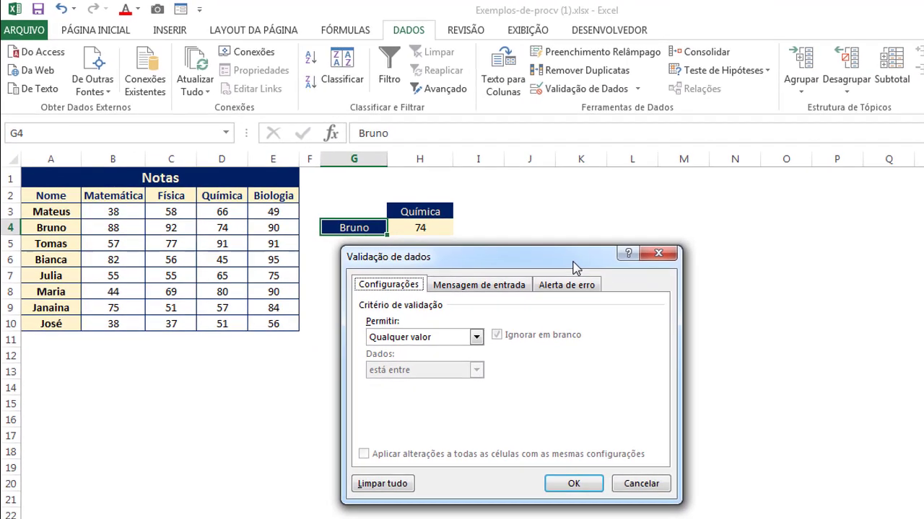
left_click(472, 334)
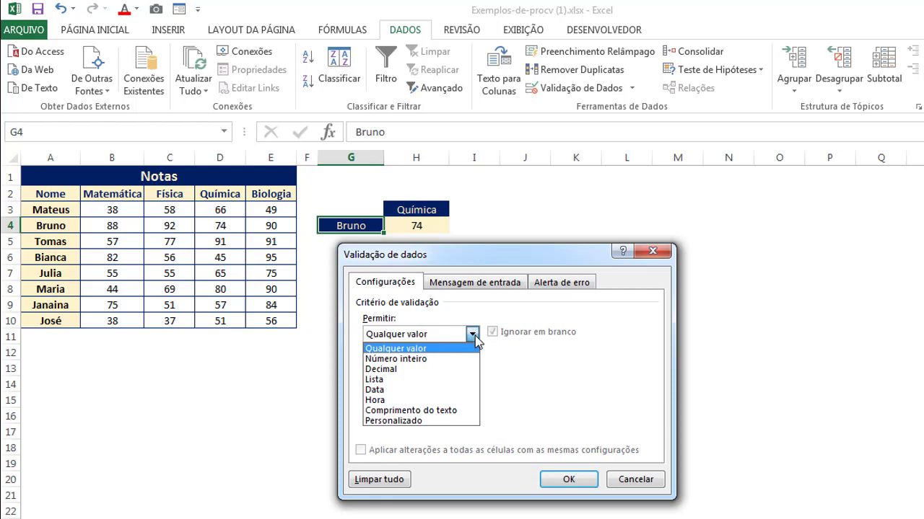
left_click(446, 380)
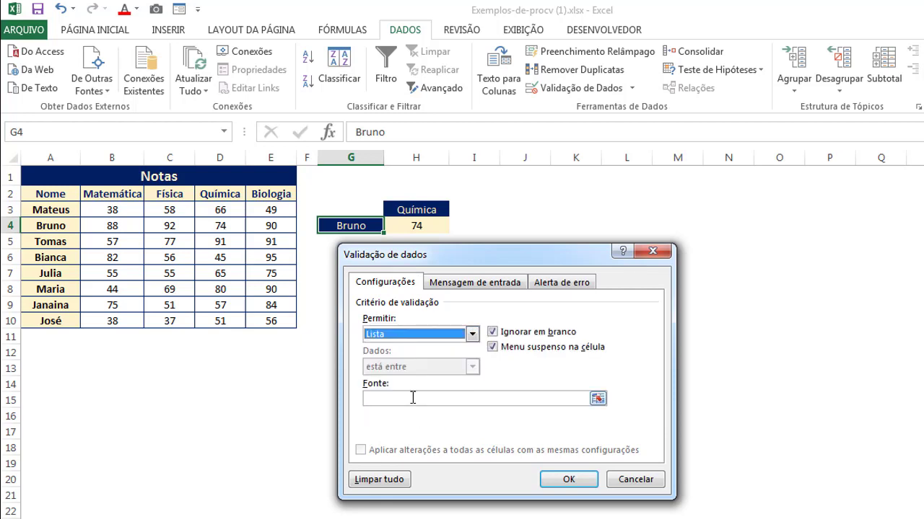
left_click(413, 398)
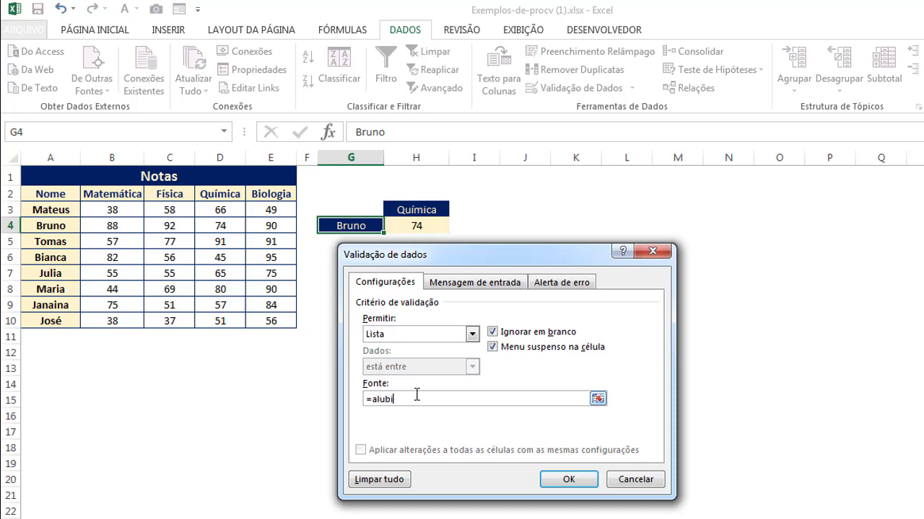
left_click(556, 480)
left_click(418, 336)
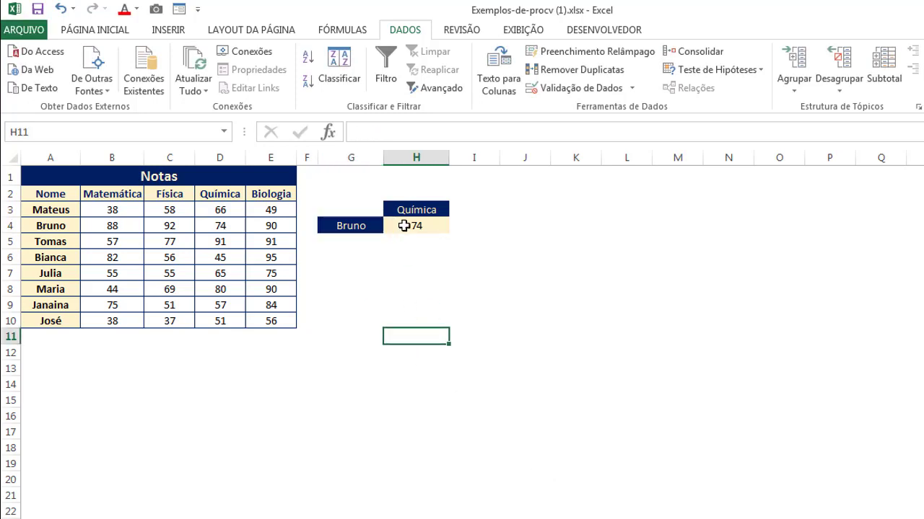
Restrict subject cell H3 to a drop-down list (Lista) with =disciplinas as its source.
left_click(406, 210)
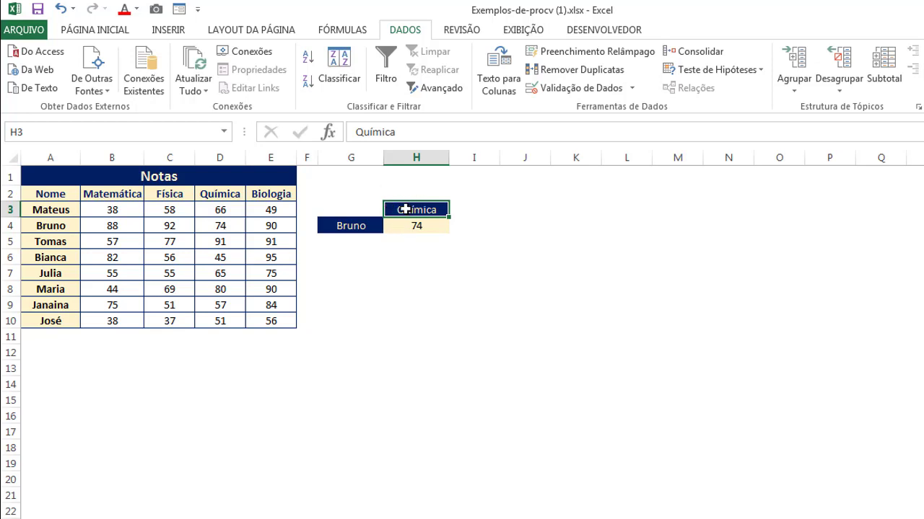
left_click(548, 89)
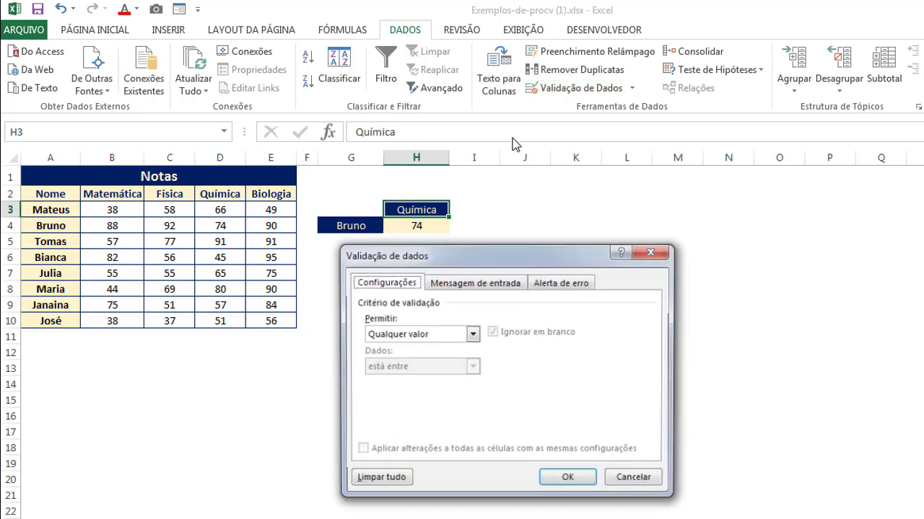
left_click(471, 335)
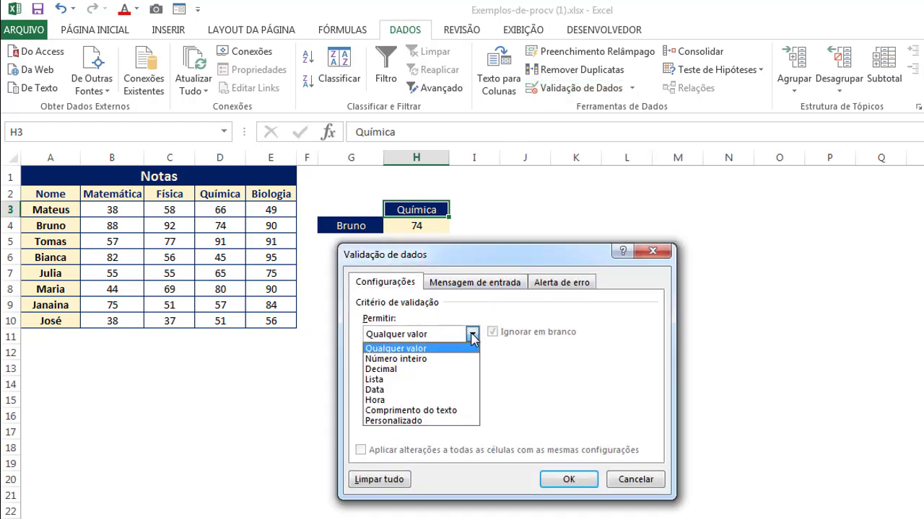
left_click(444, 380)
left_click(401, 399)
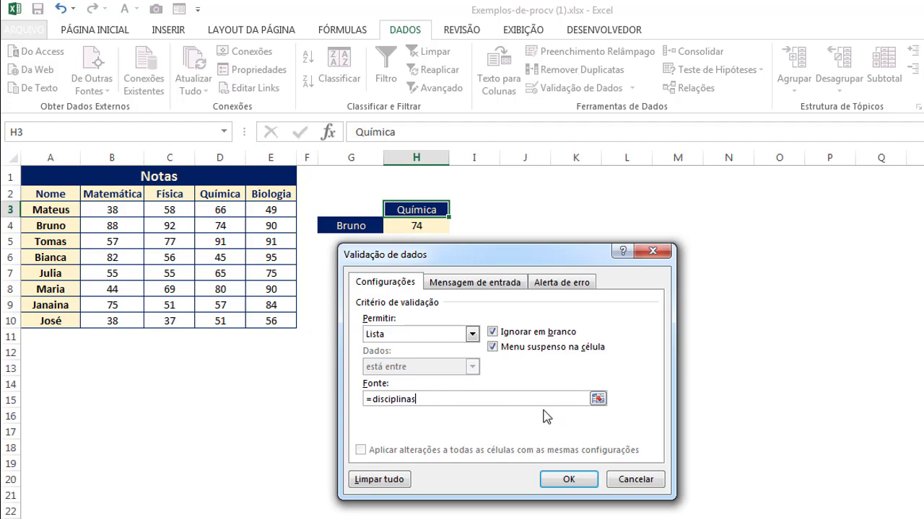
left_click(562, 479)
left_click(373, 318)
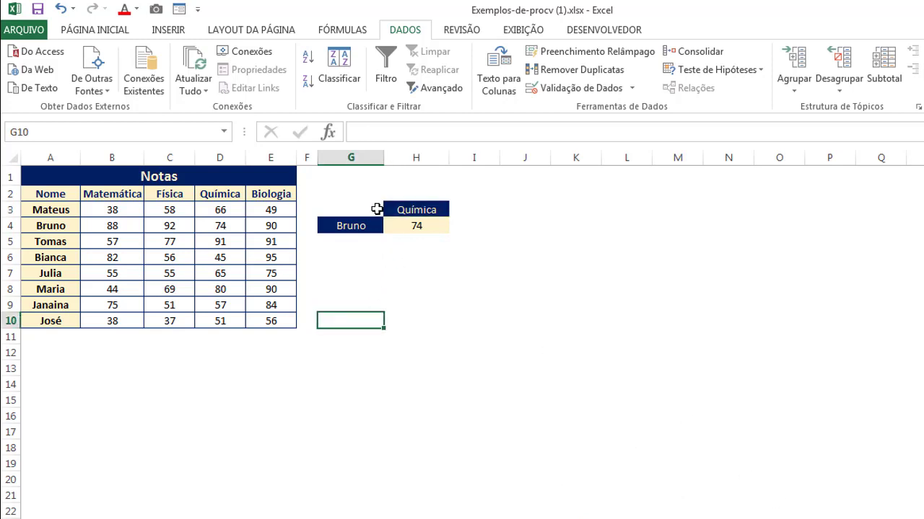
Check the drop-down list of students in cell G4.
left_click(375, 226)
left_click(391, 226)
left_click(372, 266)
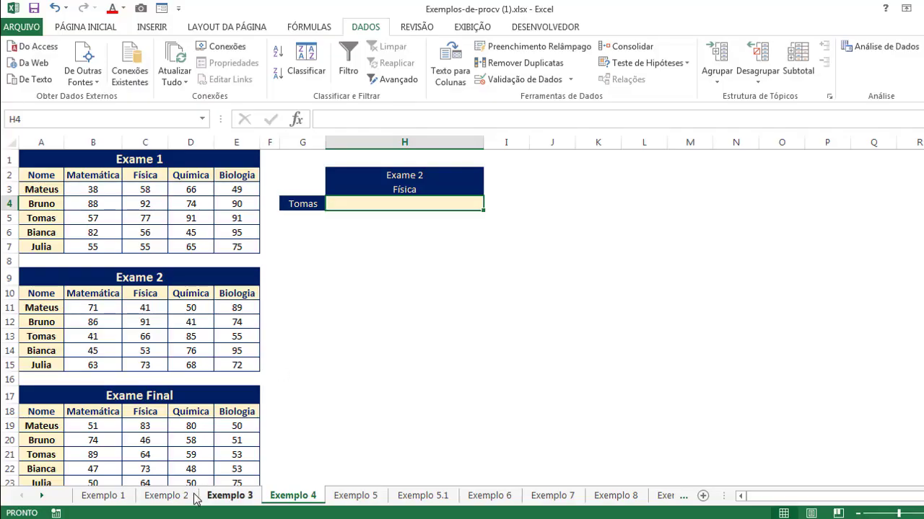
Examine the grades B3:D10, student cell G4 and subject cell H3 on the Exemplo 2 sheet.
left_click(166, 495)
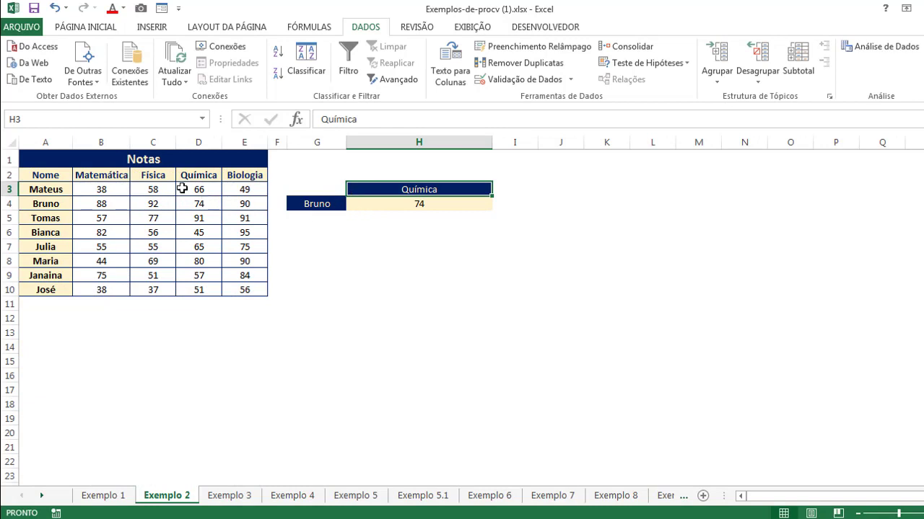
left_click_drag(88, 189, 198, 289)
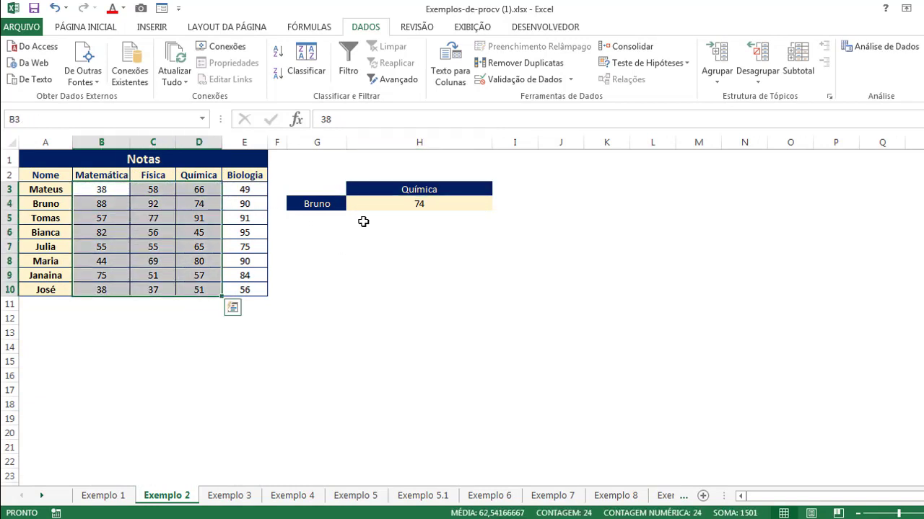
left_click(317, 204)
left_click(335, 285)
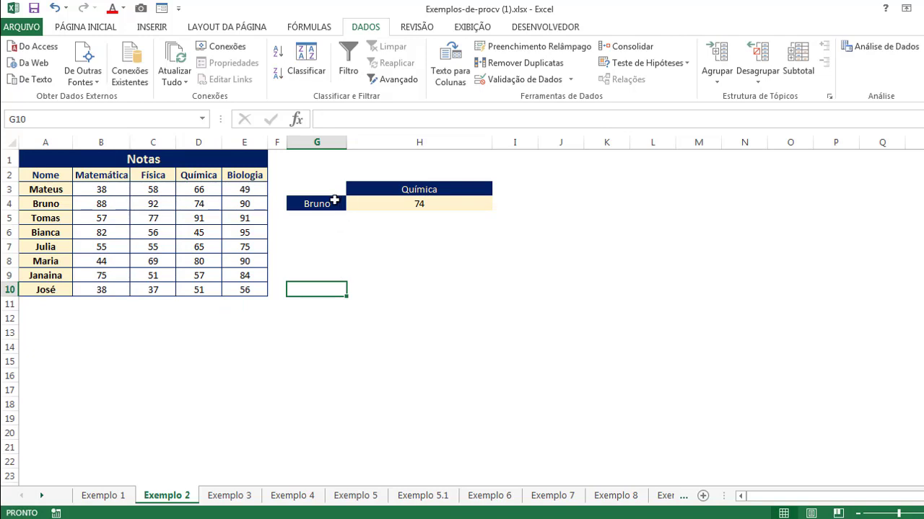
left_click(334, 207)
left_click(356, 188)
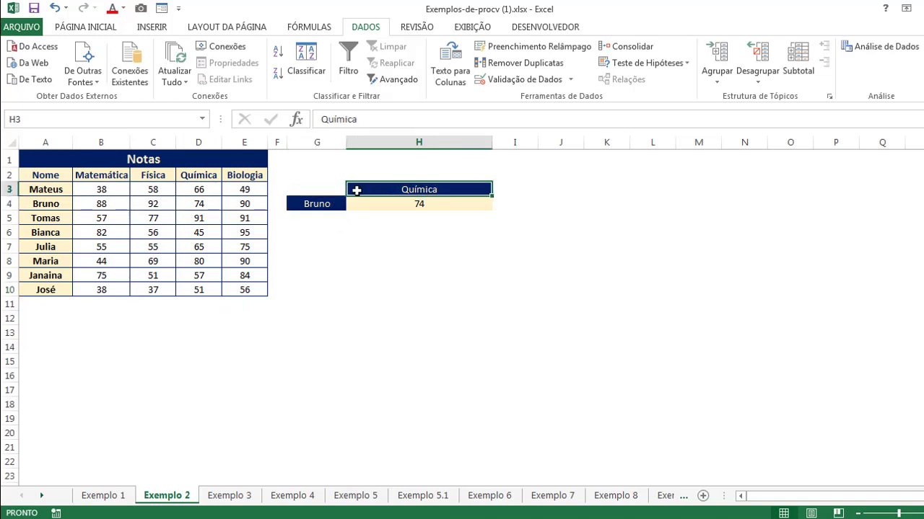
left_click(334, 204)
left_click(363, 190)
left_click(316, 205)
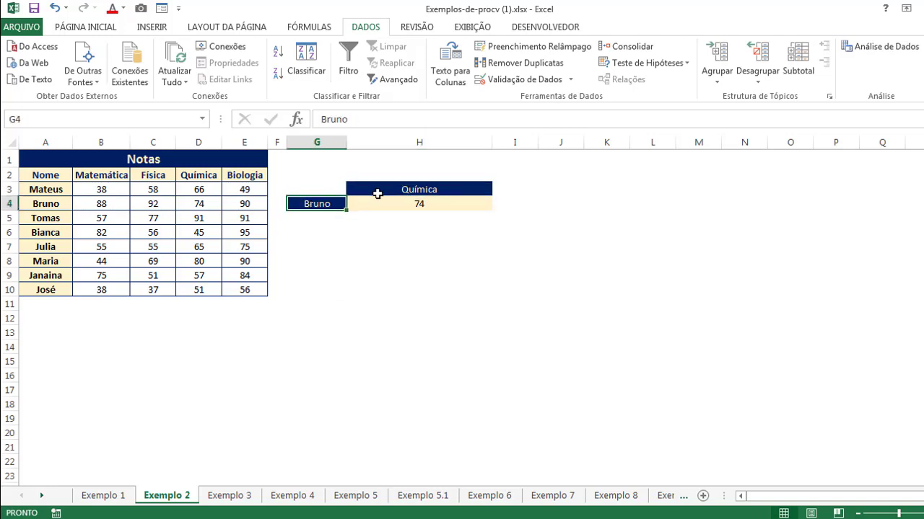
On the Exemplo 4 sheet, choose Exame 1 in exam cell H2.
left_click(290, 497)
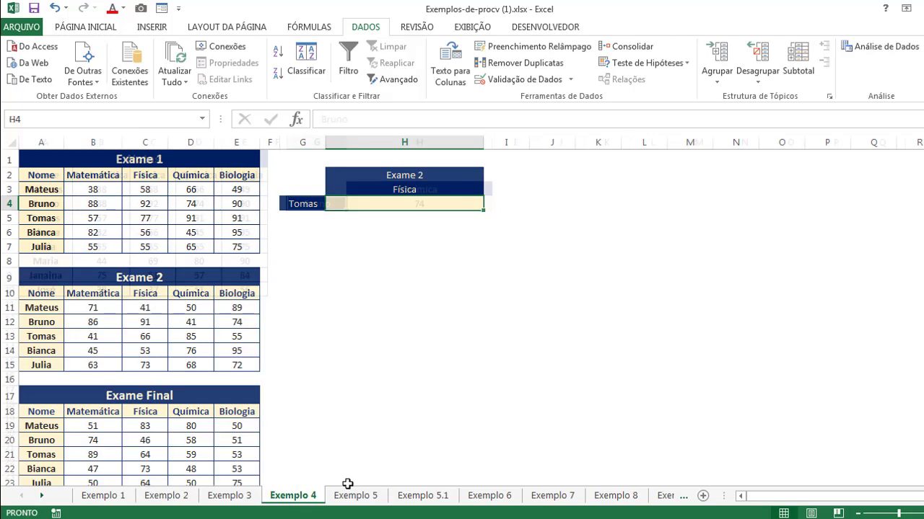
left_click(477, 175)
left_click(489, 176)
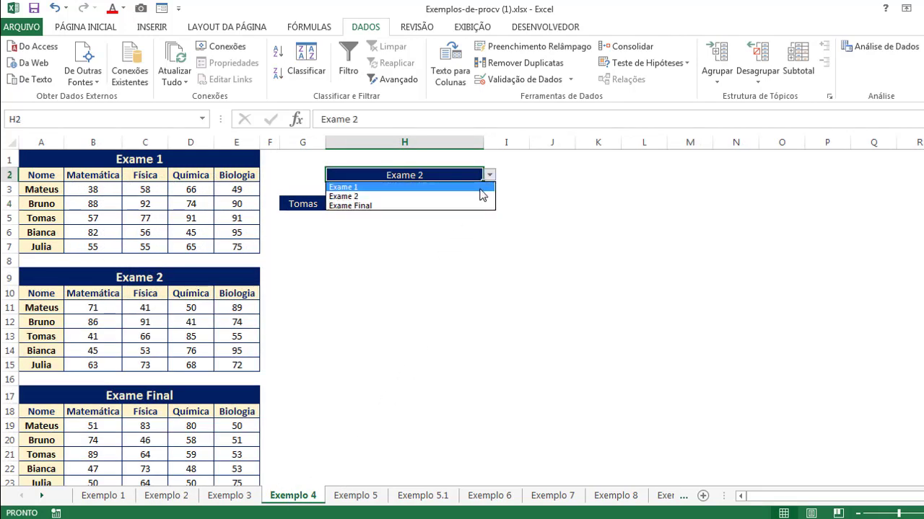
left_click(480, 189)
left_click(422, 245)
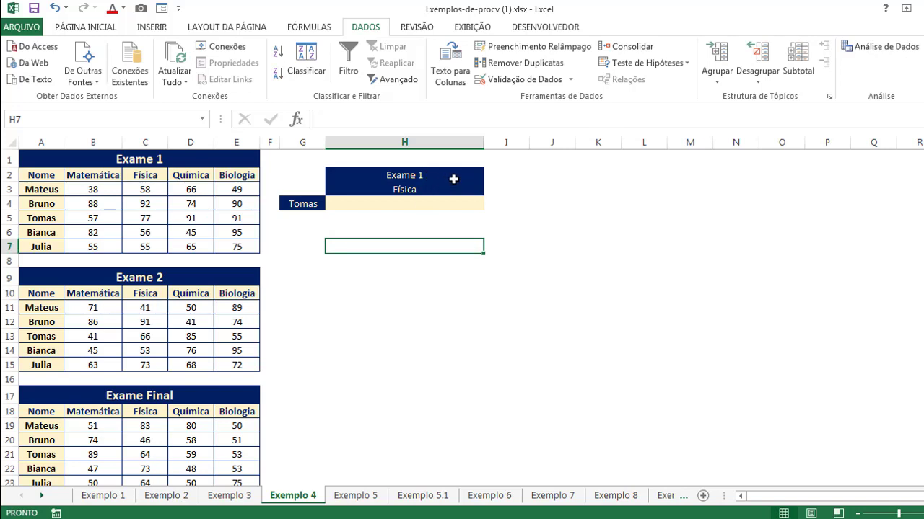
Examine the exam options in H2 and the three lookup criteria in G4, H3 and H2.
left_click(453, 179)
left_click(489, 176)
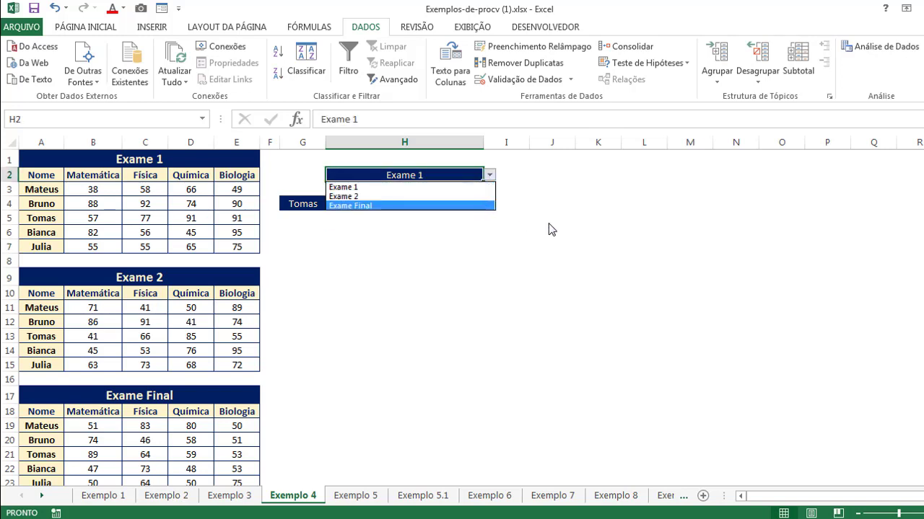
key("Escape")
left_click(333, 242)
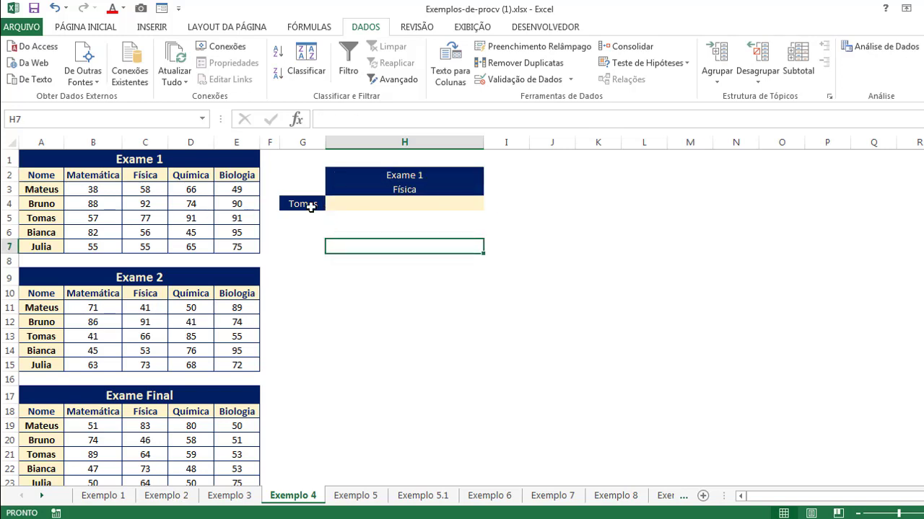
left_click(306, 205)
left_click(367, 189)
left_click(361, 178)
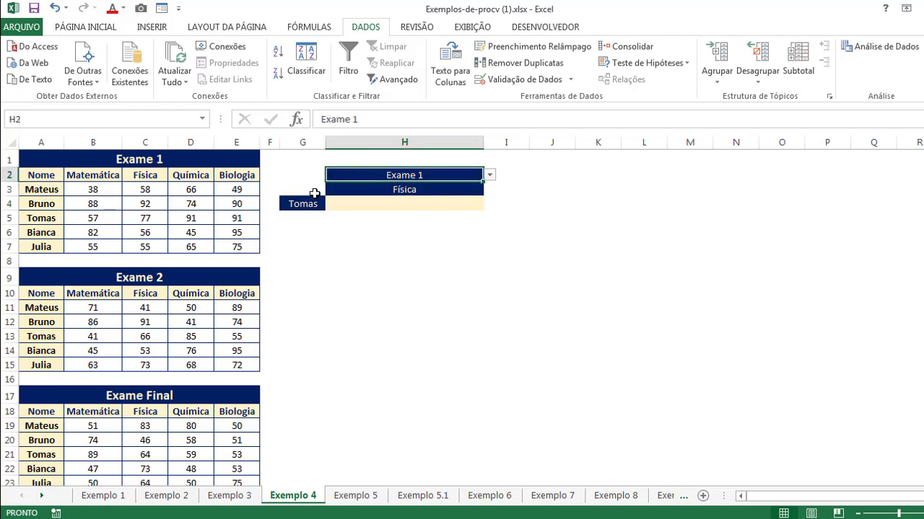
left_click(435, 239)
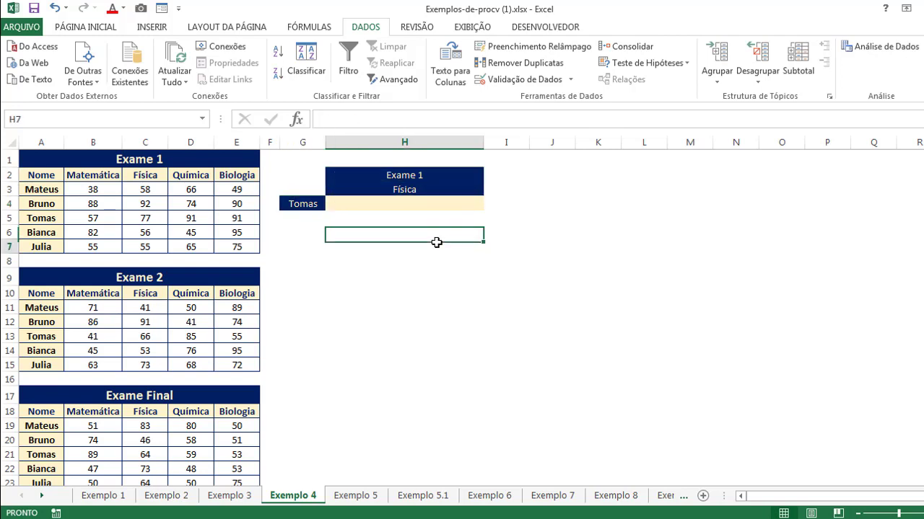
left_click(319, 207)
left_click(372, 193)
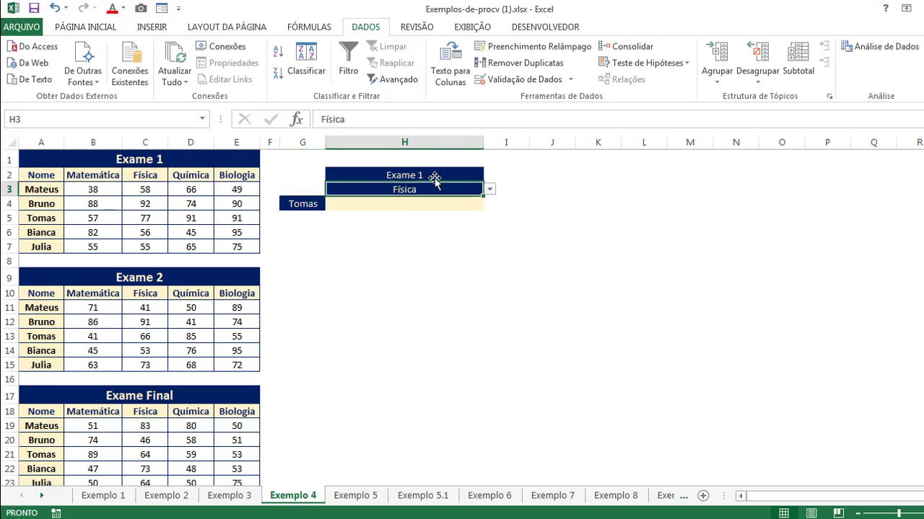
left_click(433, 177)
left_click(549, 254)
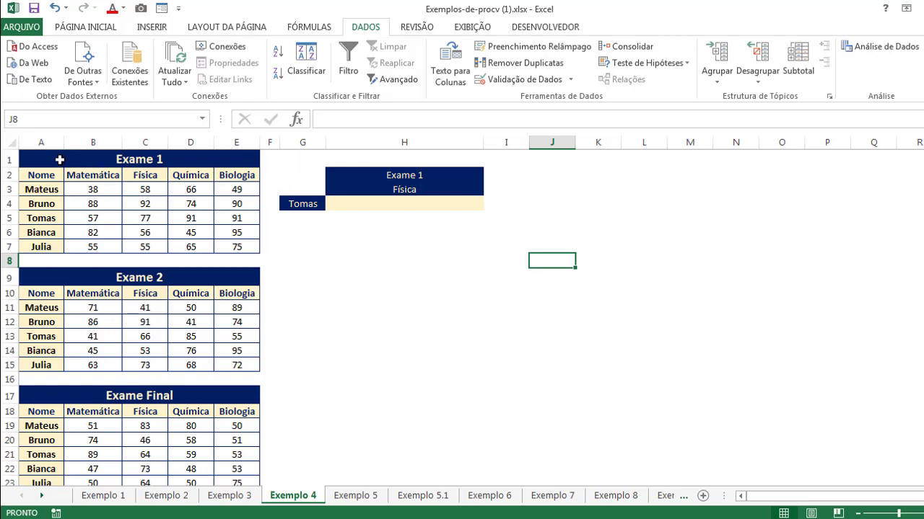
Examine the three exam tables, Exame 1 (A1:E7), Exame 2 (A9:E15) and Exame Final (A17:E23).
left_click_drag(60, 157, 198, 246)
left_click_drag(74, 275, 195, 366)
left_click_drag(73, 398, 226, 458)
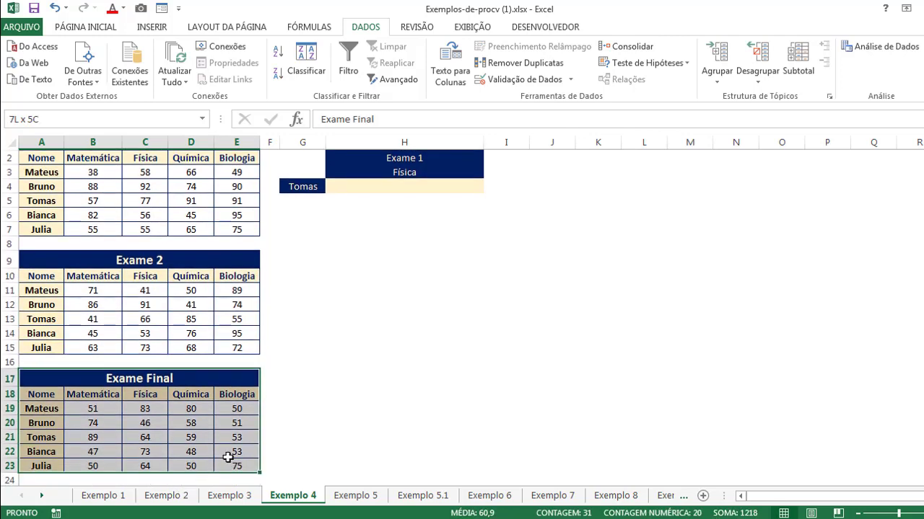
left_click(397, 361)
scroll(398, 340, "up", 1)
In H4, begin a PROCV formula with student cell G4 as the lookup value and ESCOLHER as the table argument.
left_click(368, 203)
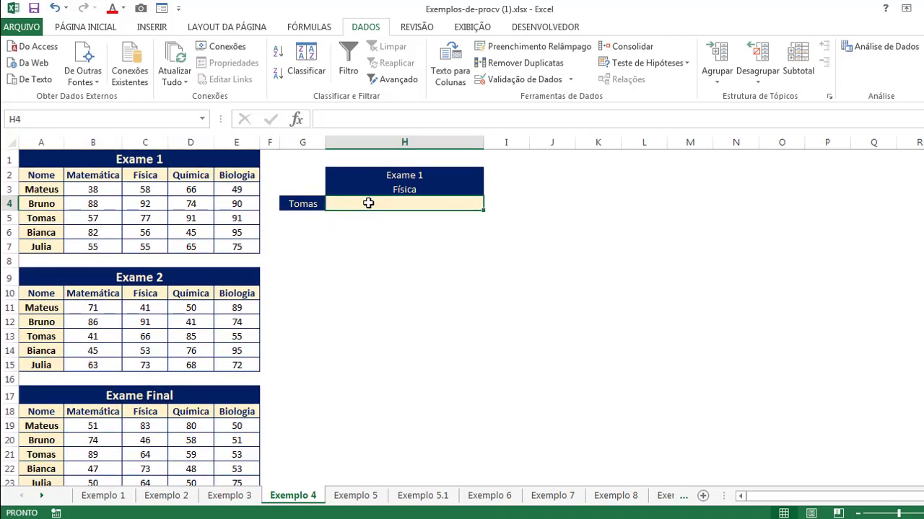
type("=")
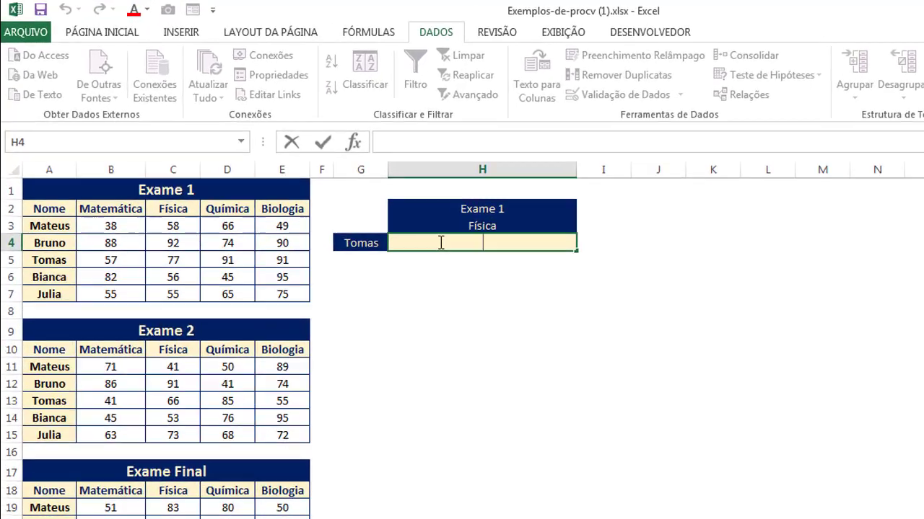
type("procv")
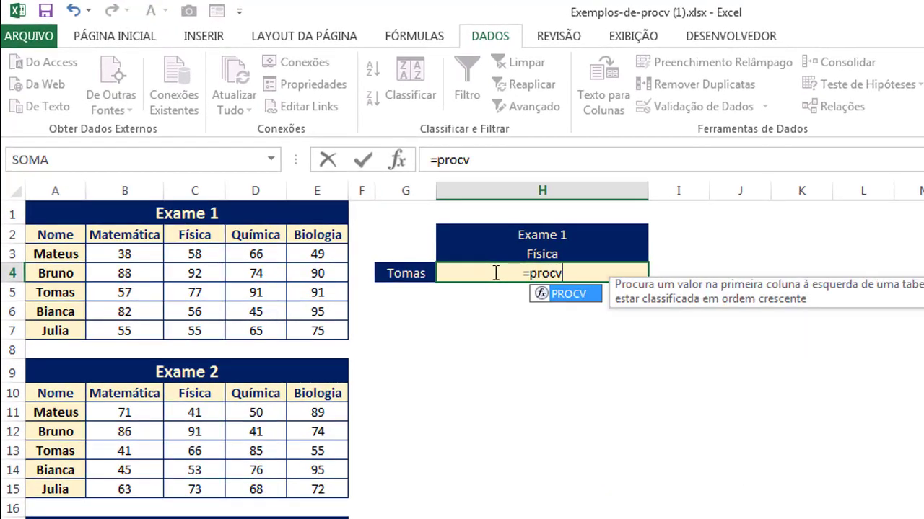
key("Tab")
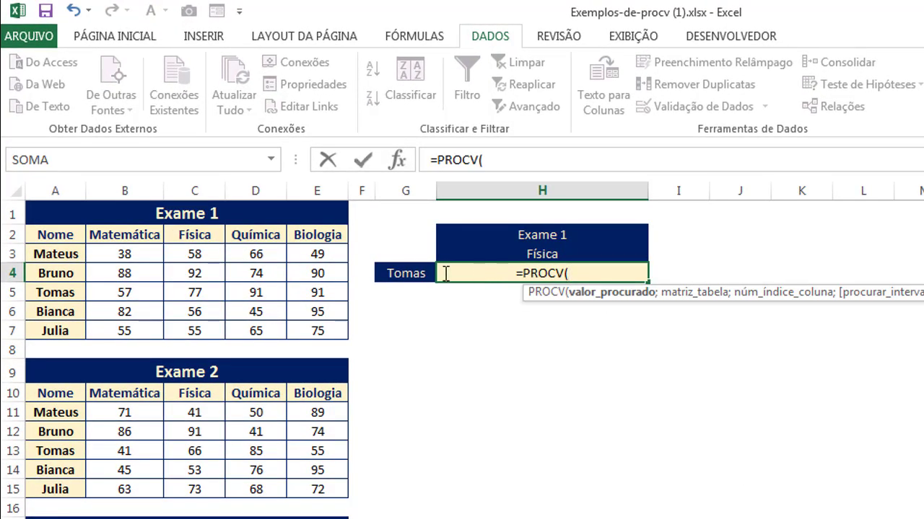
left_click(413, 272)
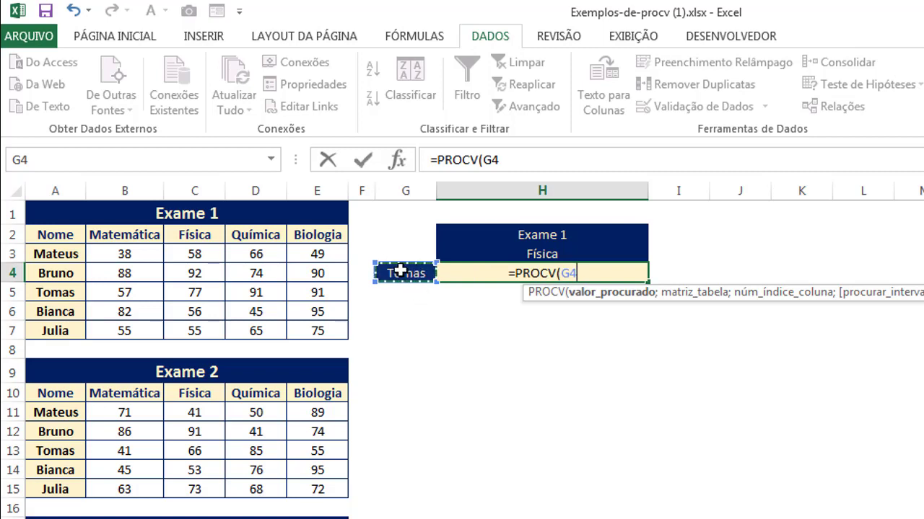
type(";")
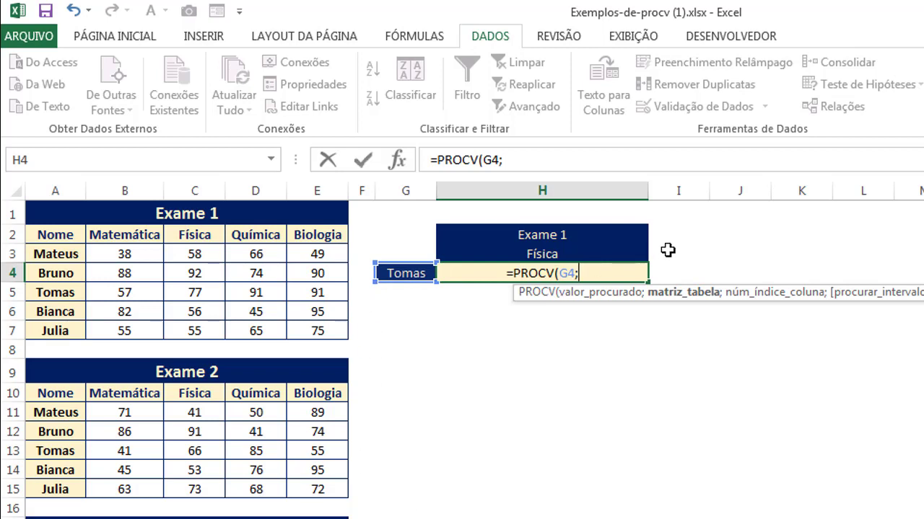
type("esc")
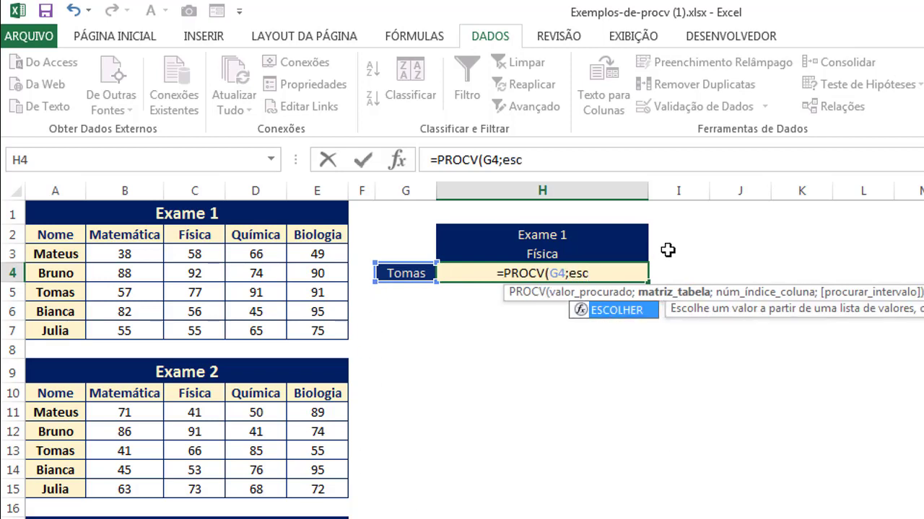
key("Tab")
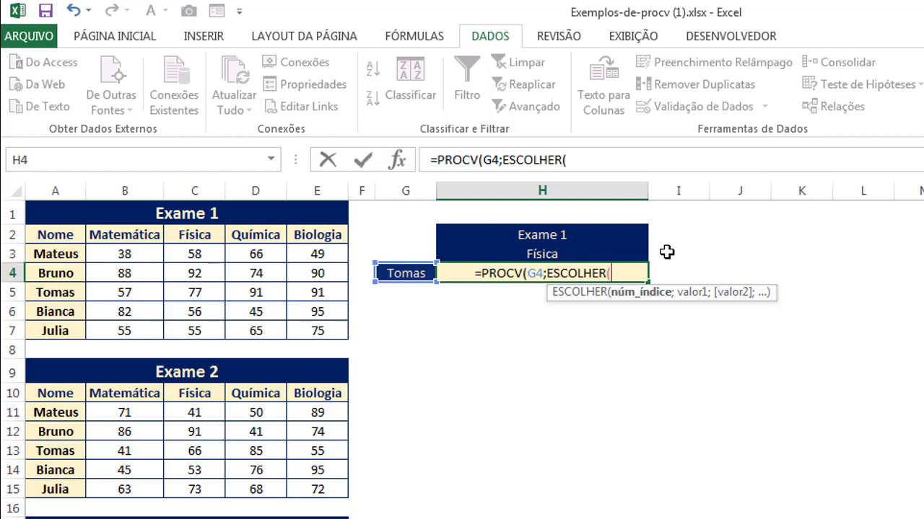
For the ESCOLHER index, add an SE test that returns 1 when H2 equals "Exame 1".
type("se")
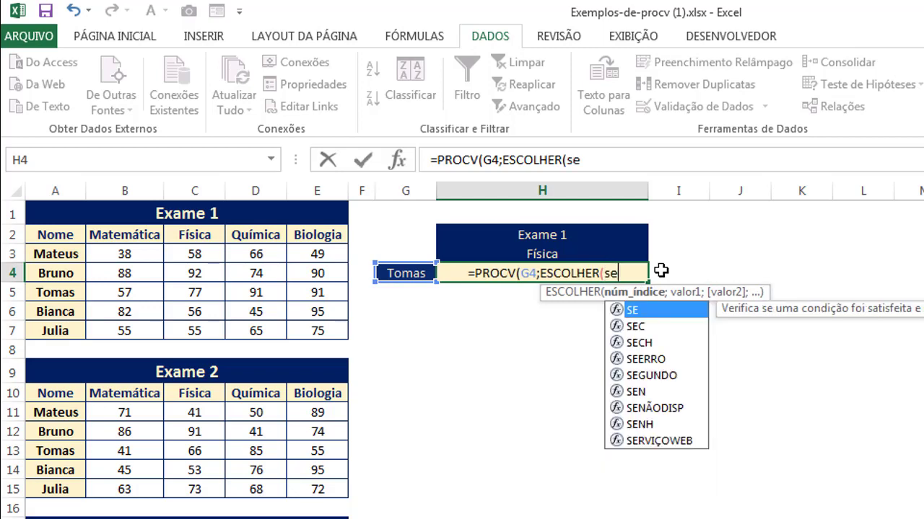
key("Tab")
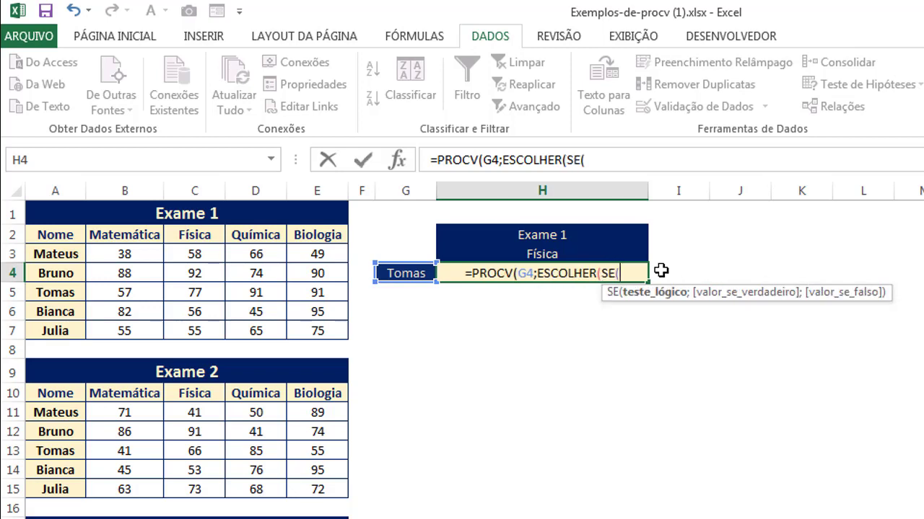
left_click(583, 241)
type("=")
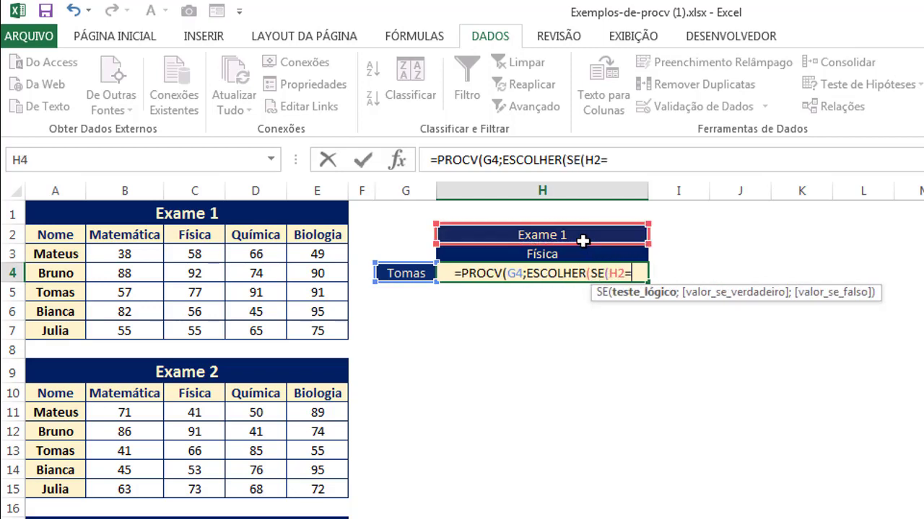
type("\"Exame")
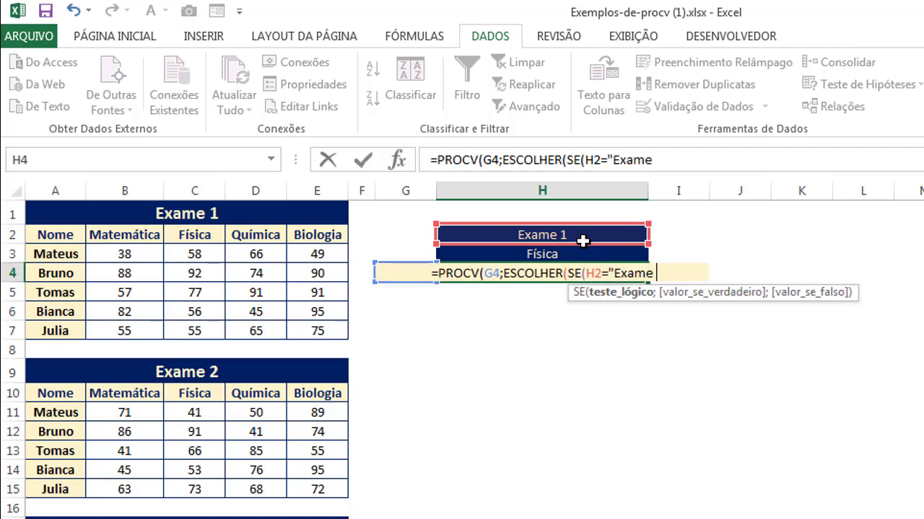
type(" 1\"")
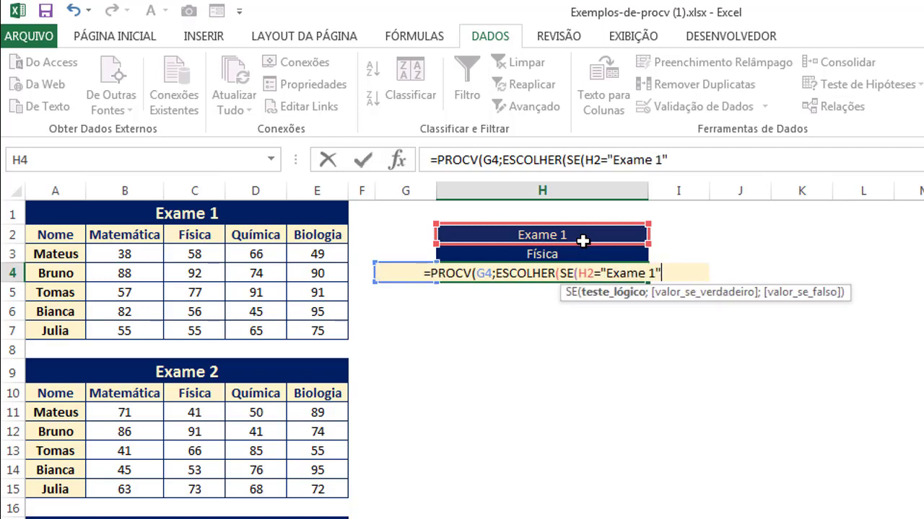
type(";")
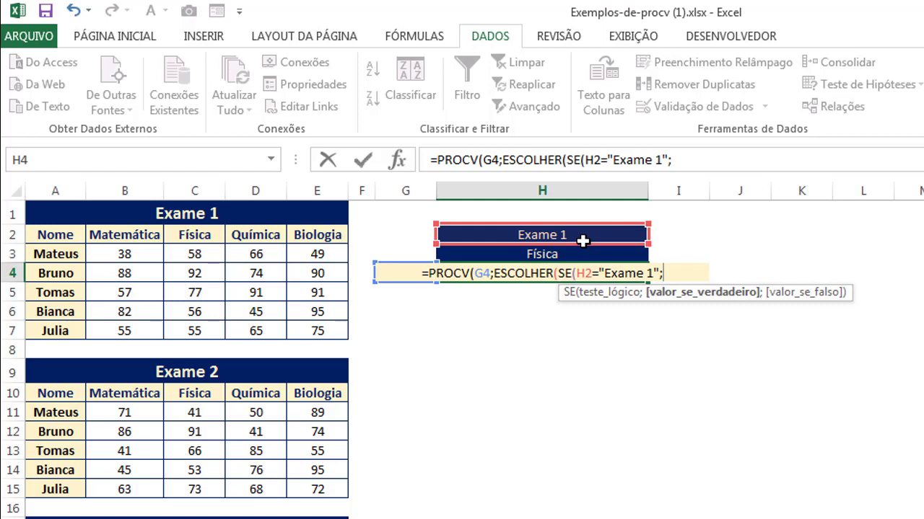
type("1")
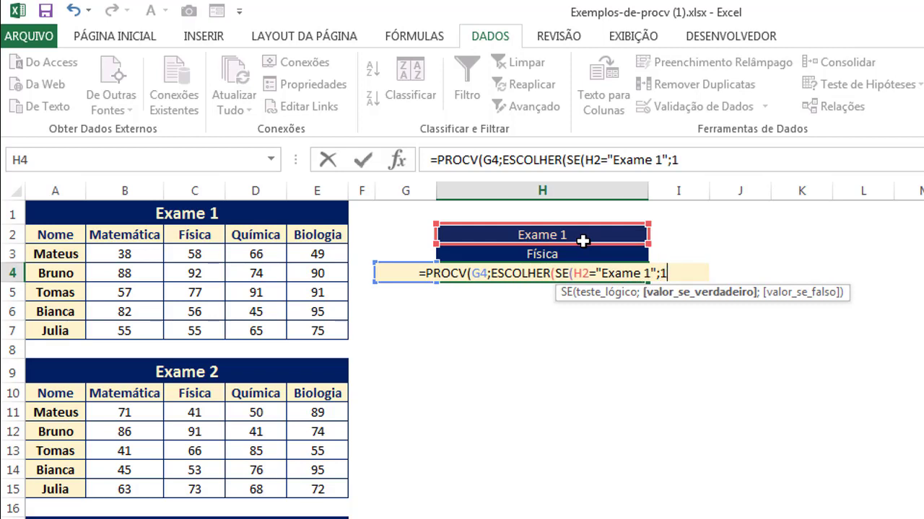
type(";")
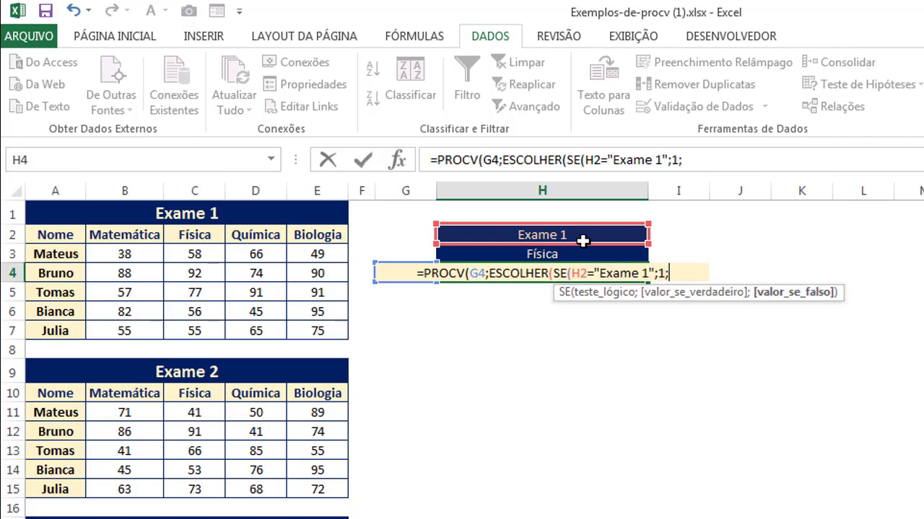
Nest a second SE that returns 2 when H2 equals "Exame 2" and 3 otherwise, completing the ESCOLHER index.
type("se")
key("Tab")
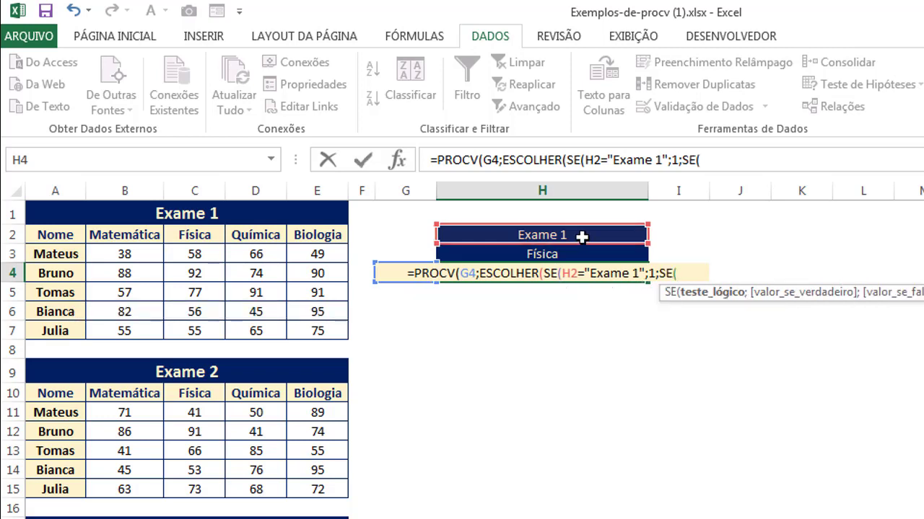
left_click(582, 238)
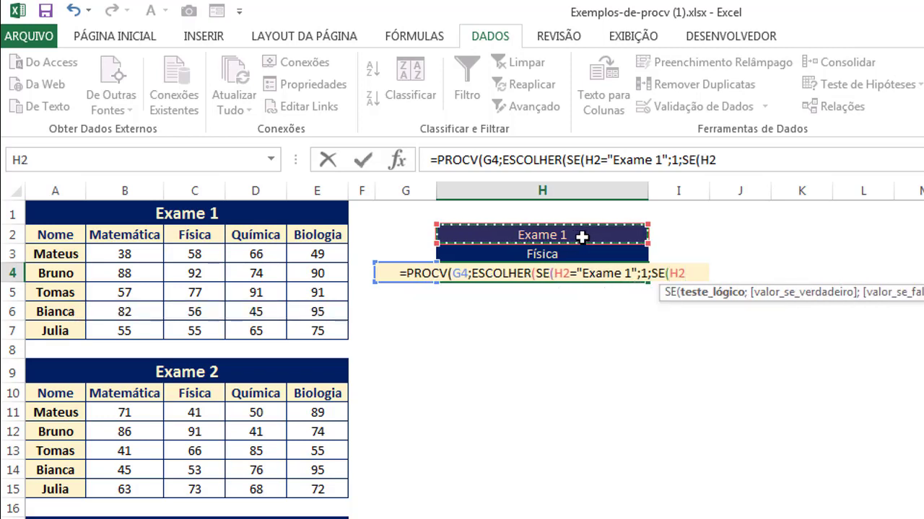
type("=")
type("\"Exame ")
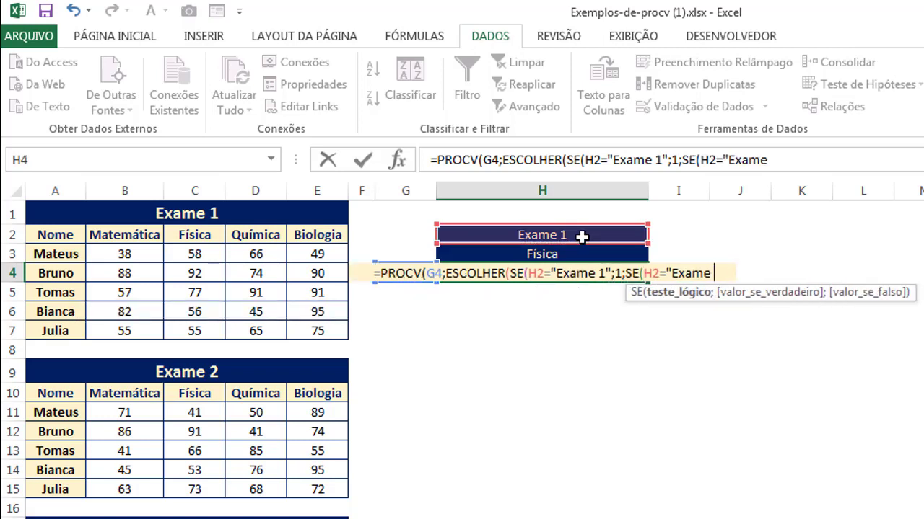
type("2\";")
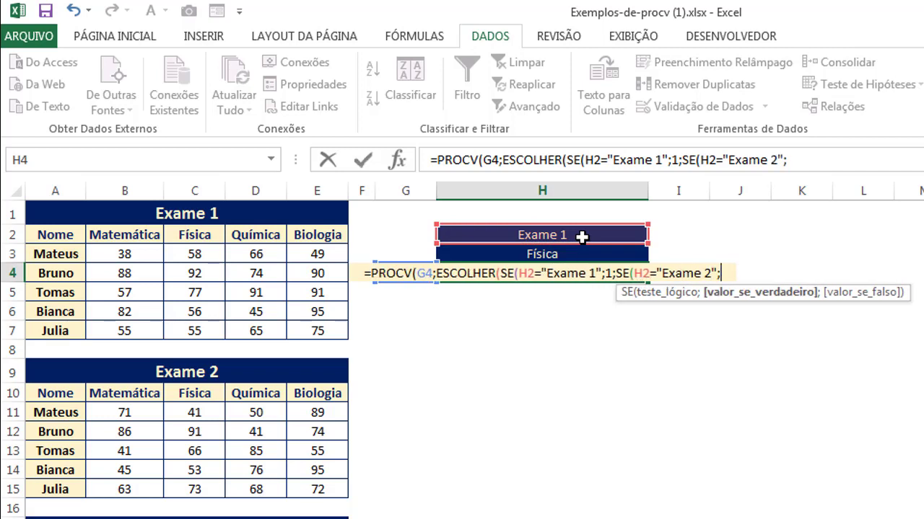
type("2")
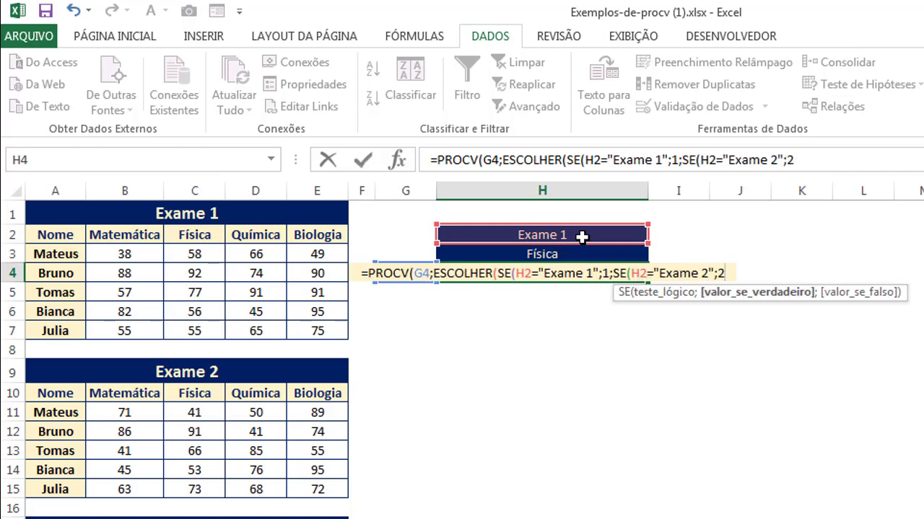
type(";")
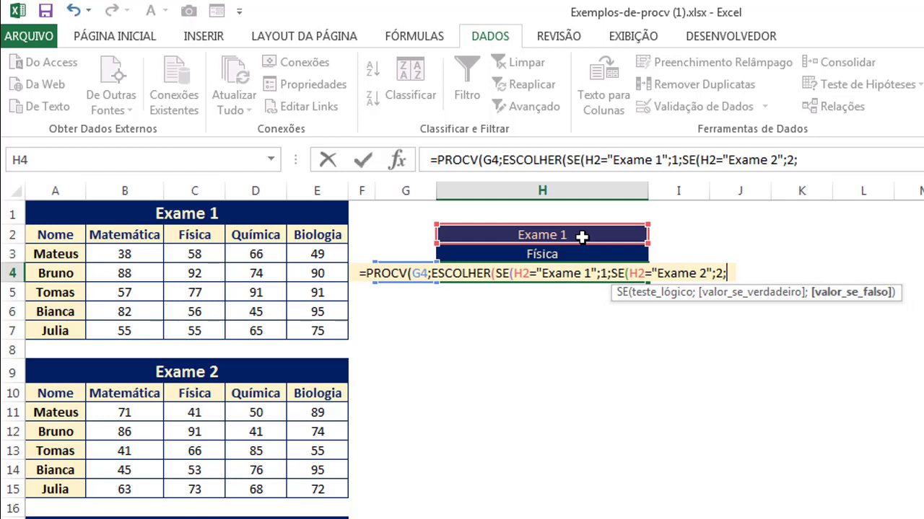
type("3))")
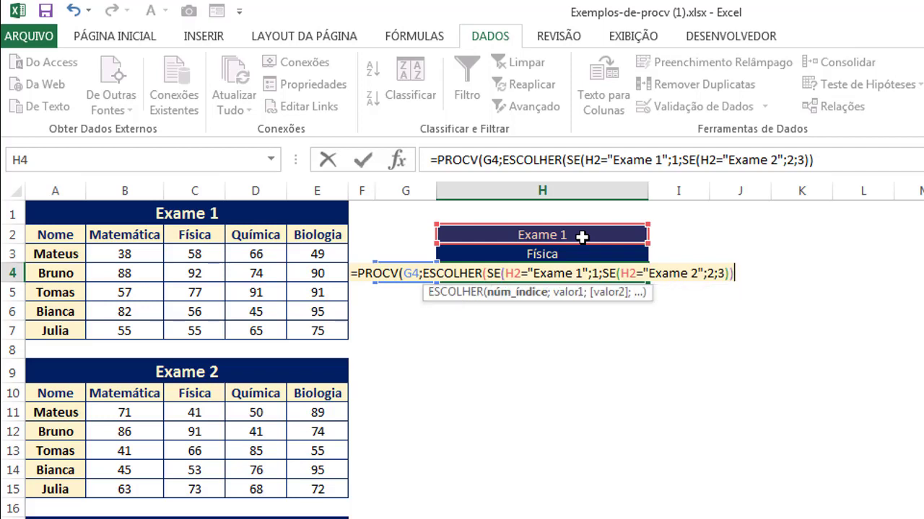
type(";")
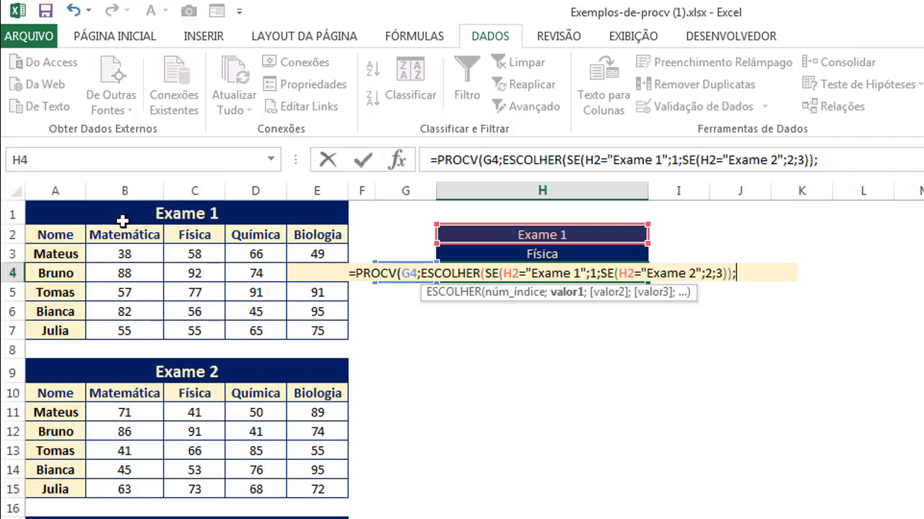
Supply the exam tables A1:E7, A9:E15 and A17:E23 as the ESCOLHER values and close that function.
left_click_drag(121, 218, 286, 332)
type(";")
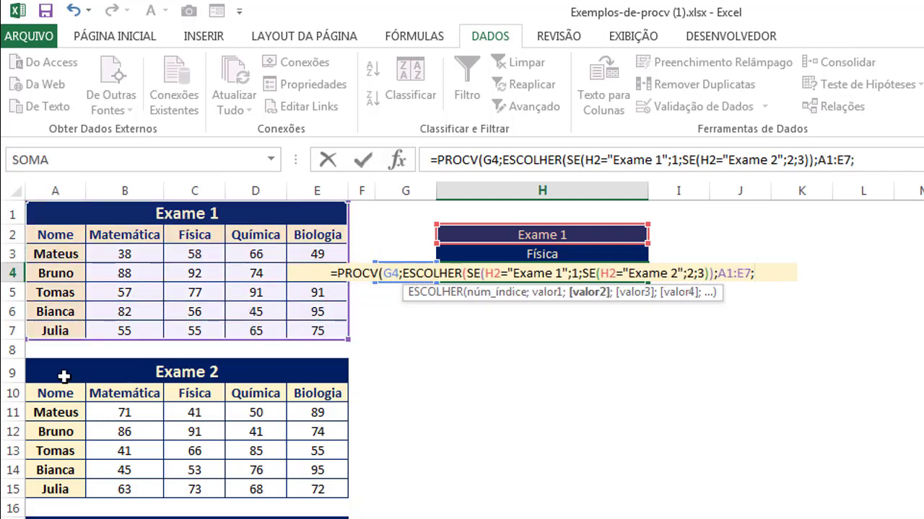
left_click_drag(64, 376, 275, 488)
type(";")
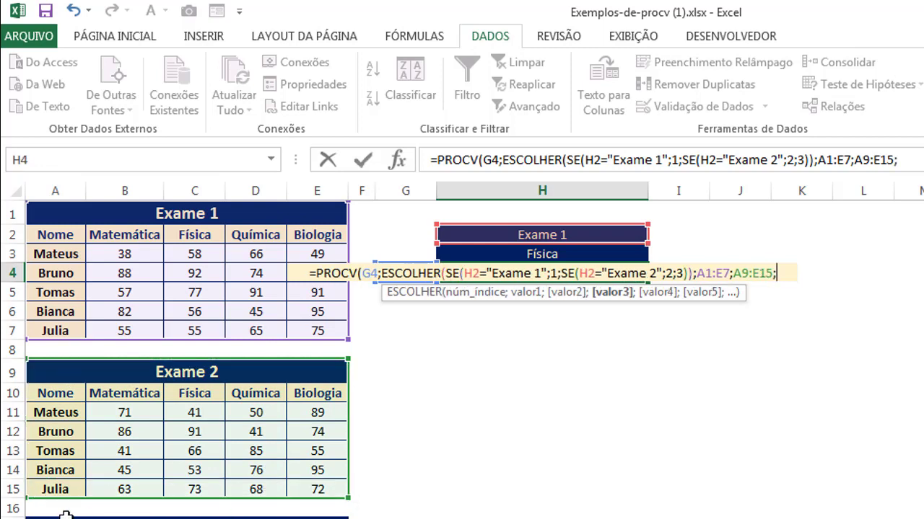
left_click_drag(64, 518, 316, 518)
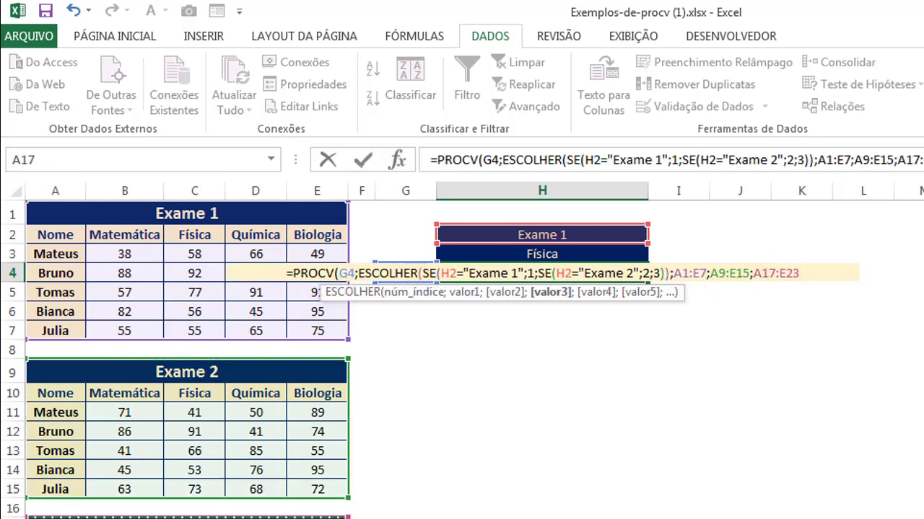
type(")")
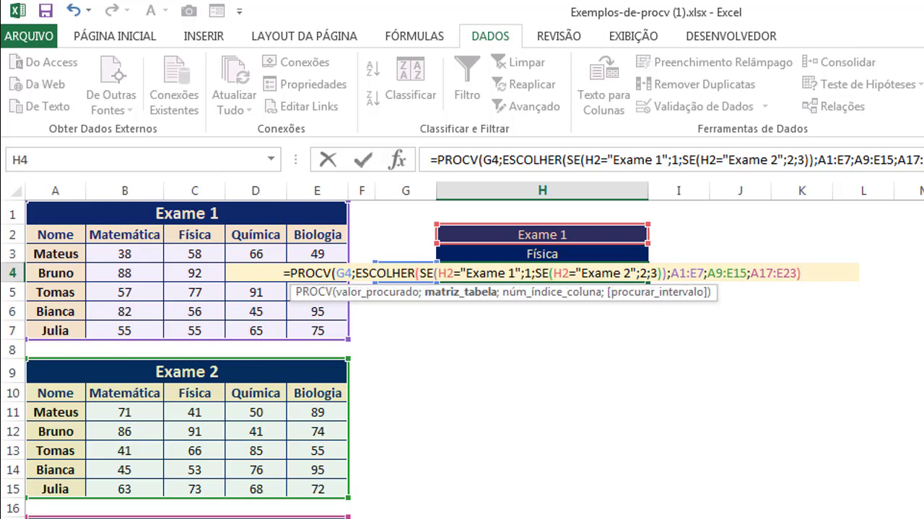
type(";")
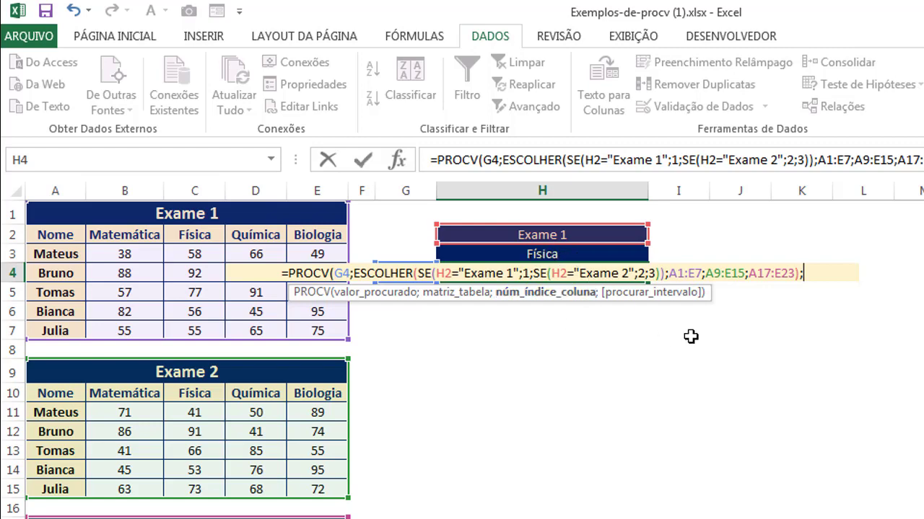
For the PROCV column index, add a CORRESP that finds subject H3 in headers A2:E2 with exact match 0.
type("corr")
key("Down")
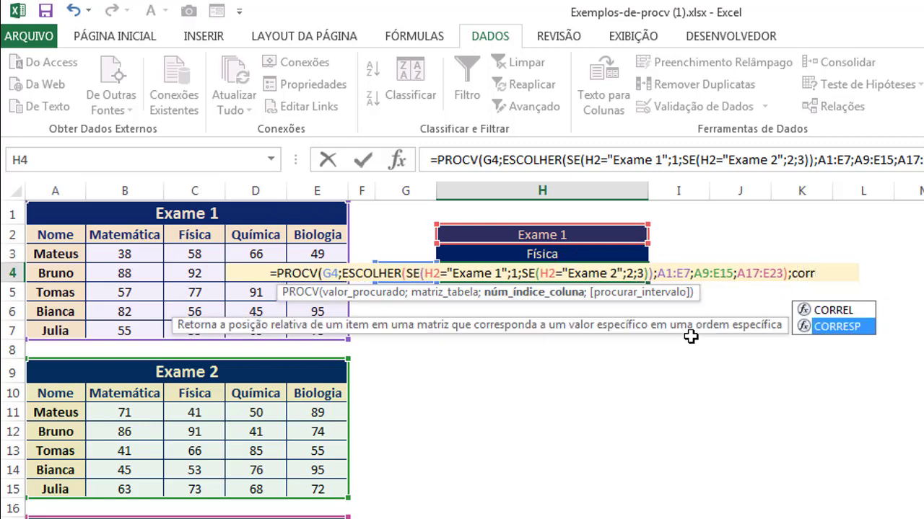
key("Tab")
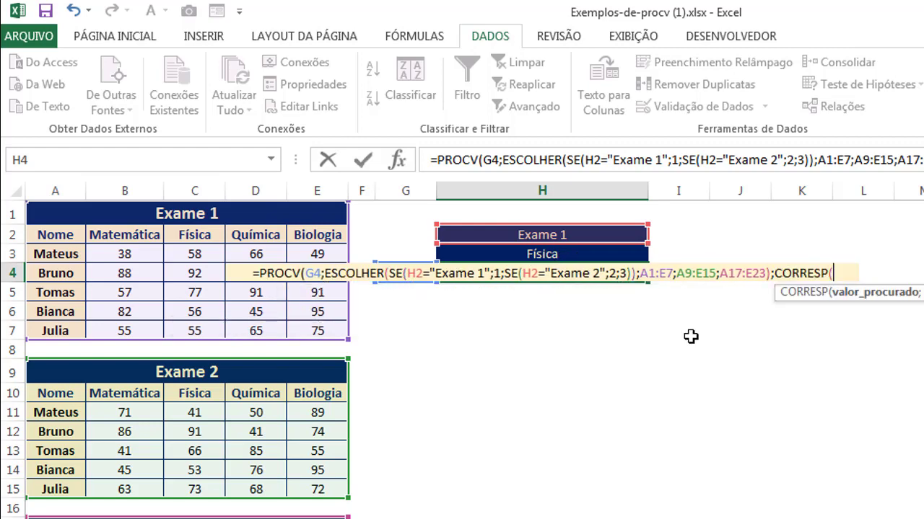
left_click(571, 255)
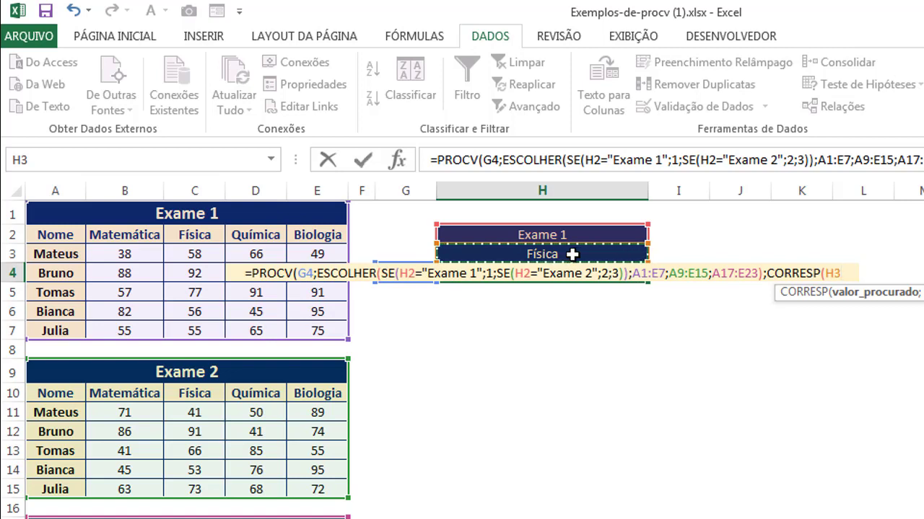
type(";")
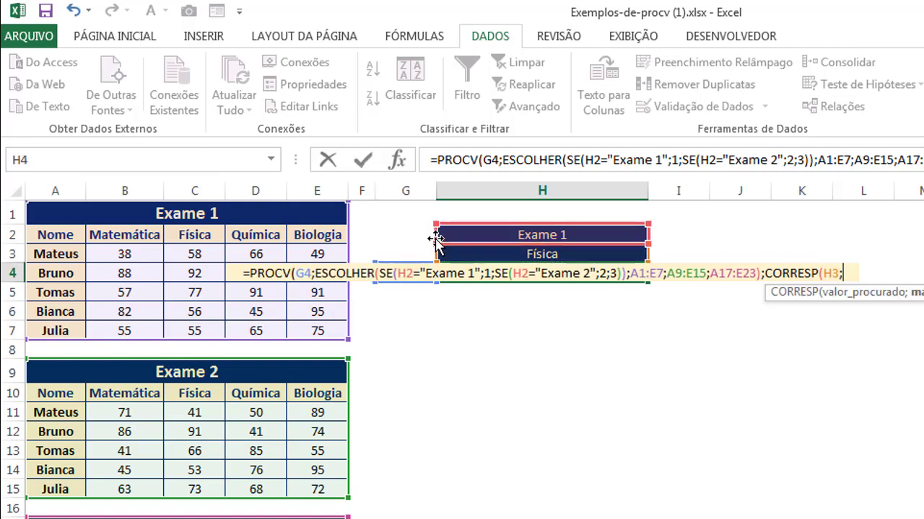
left_click_drag(47, 234, 321, 234)
left_click(322, 235)
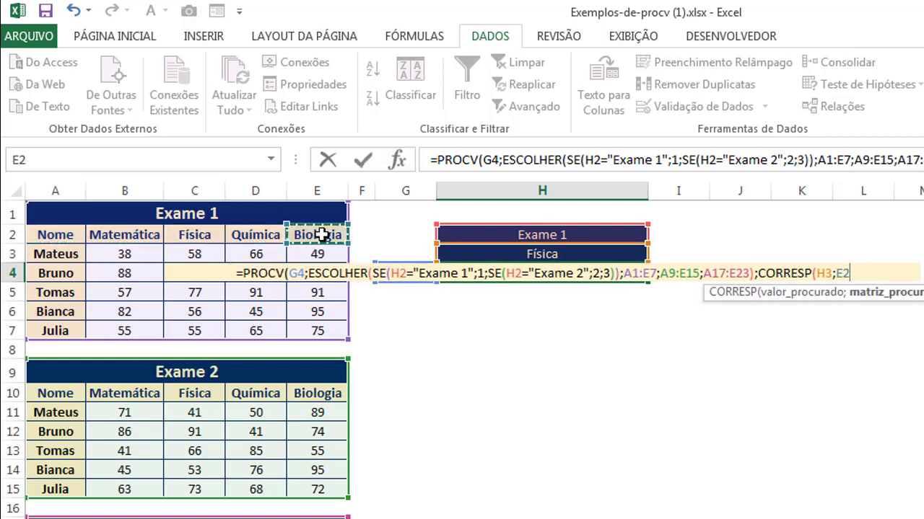
left_click_drag(47, 235, 299, 236)
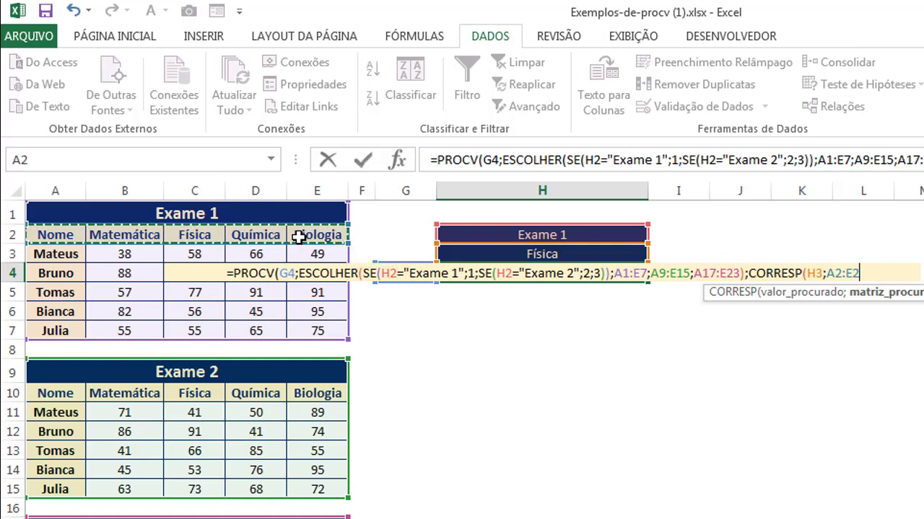
type(";")
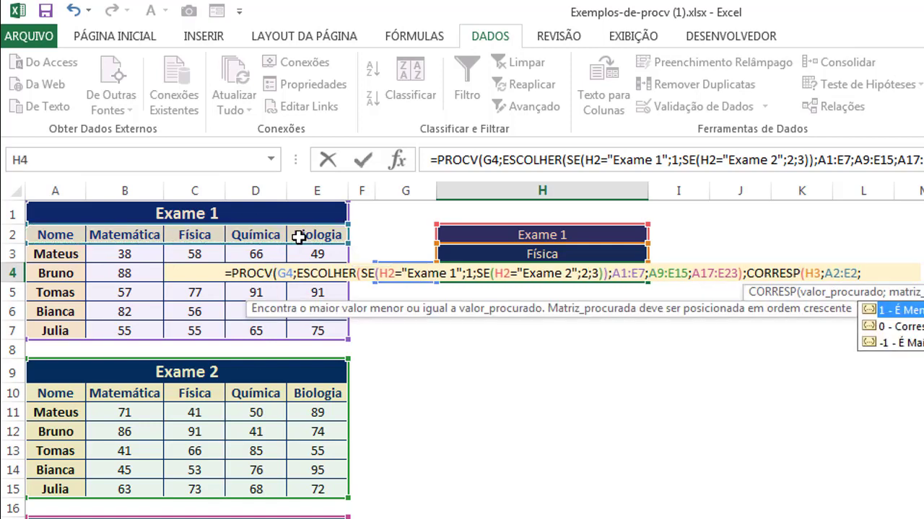
type("0)")
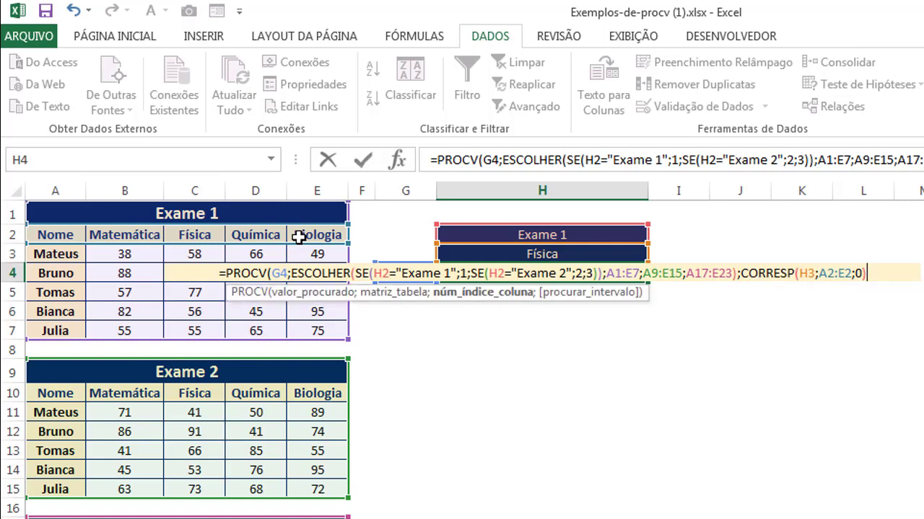
Set the PROCV range lookup argument to 0 for an exact match and enter the finished formula in H4.
type(";")
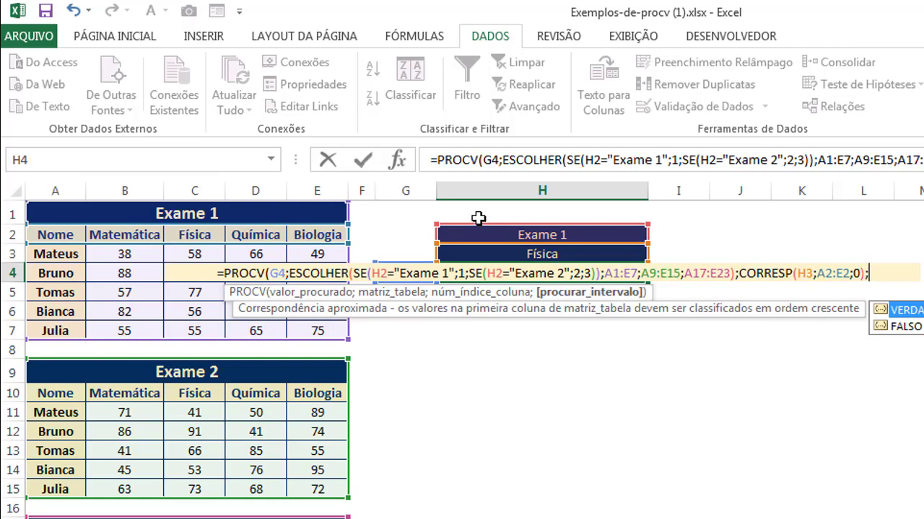
type("0")
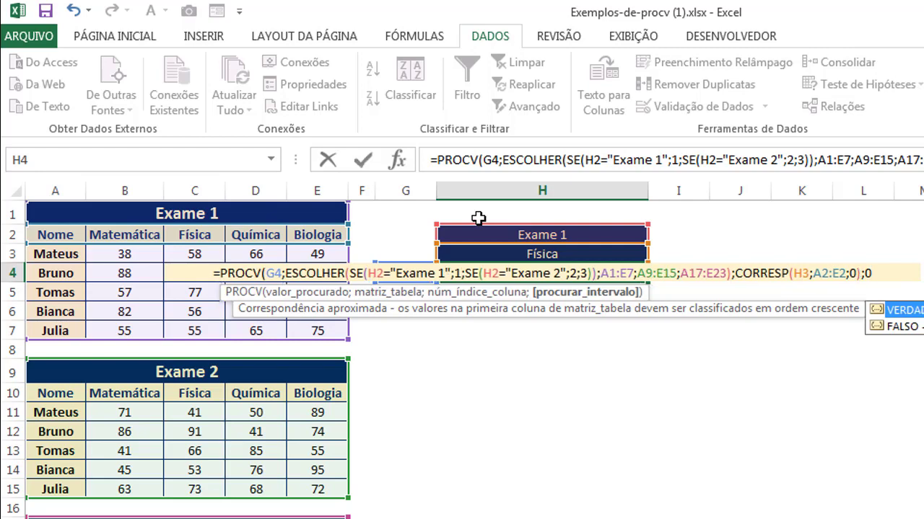
type(")")
key("Return")
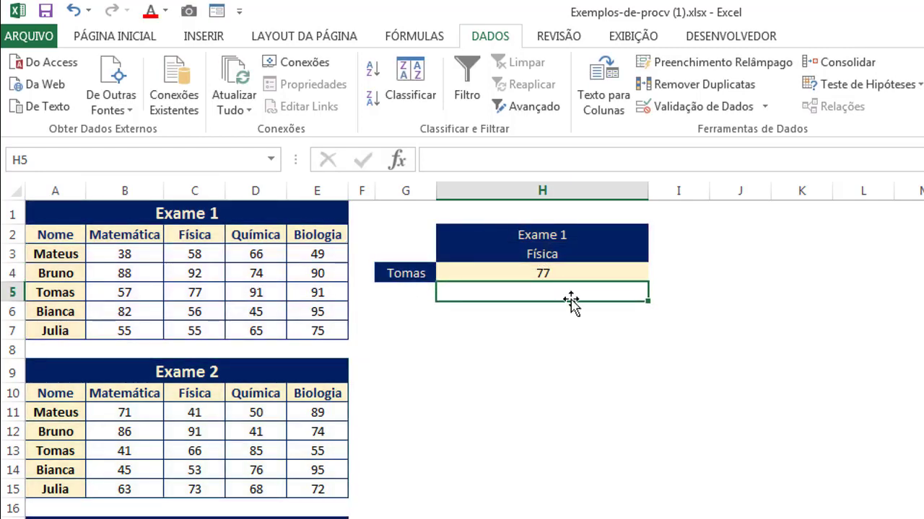
Test the lookup by setting the exam in H2 to Exame Final and the student in G4 to the list's fourth student.
left_click(639, 235)
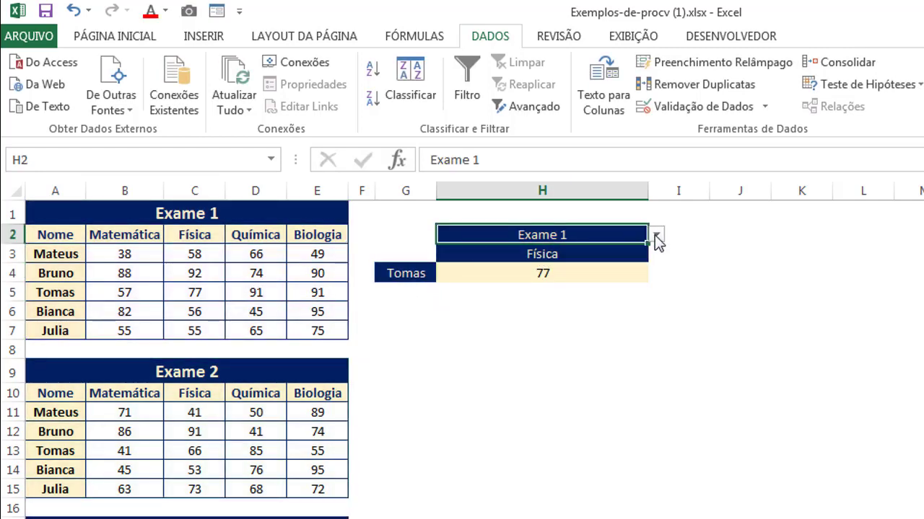
left_click(656, 235)
left_click(640, 275)
left_click(417, 273)
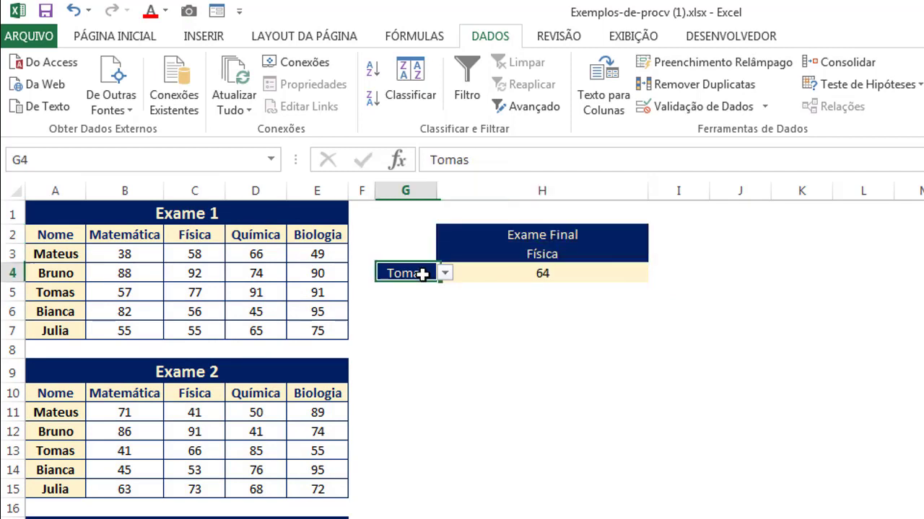
left_click(444, 274)
left_click(418, 326)
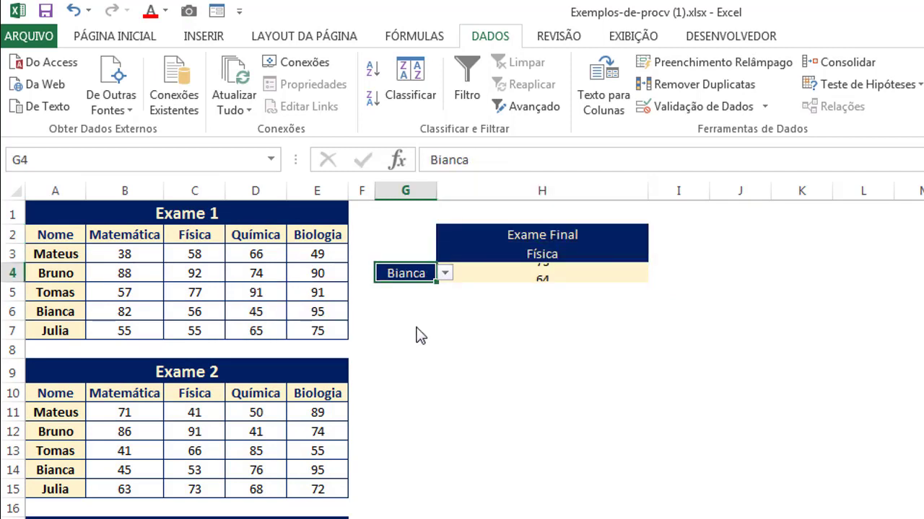
left_click(611, 251)
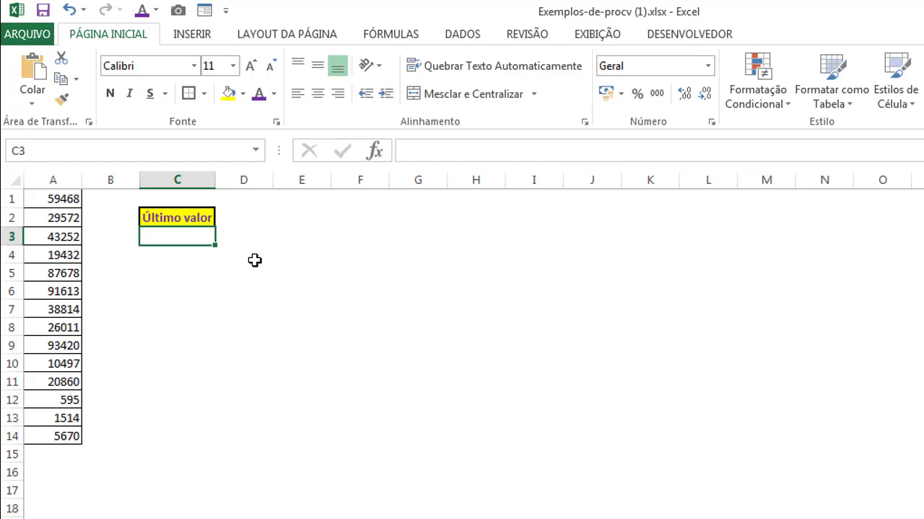
On the "Último valor" sheet, widen column C and review the number list in A1:A14.
left_click_drag(215, 180, 256, 188)
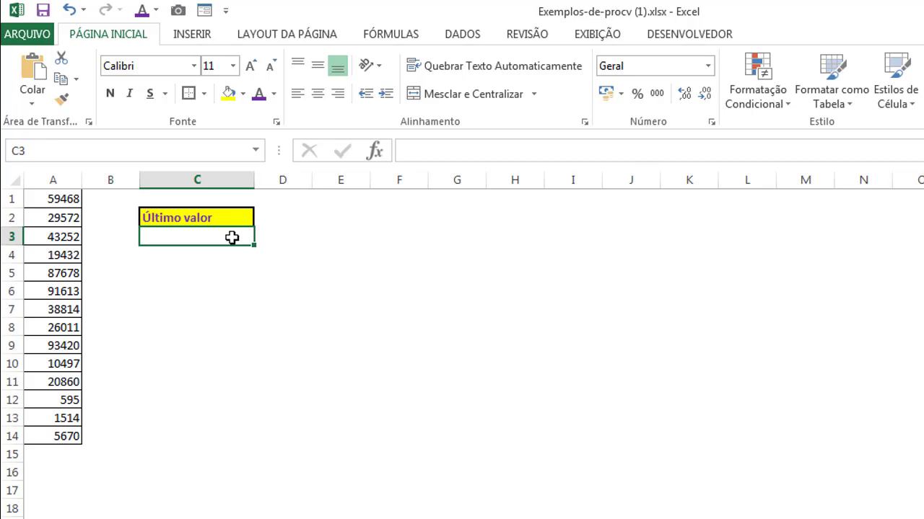
left_click_drag(53, 198, 54, 435)
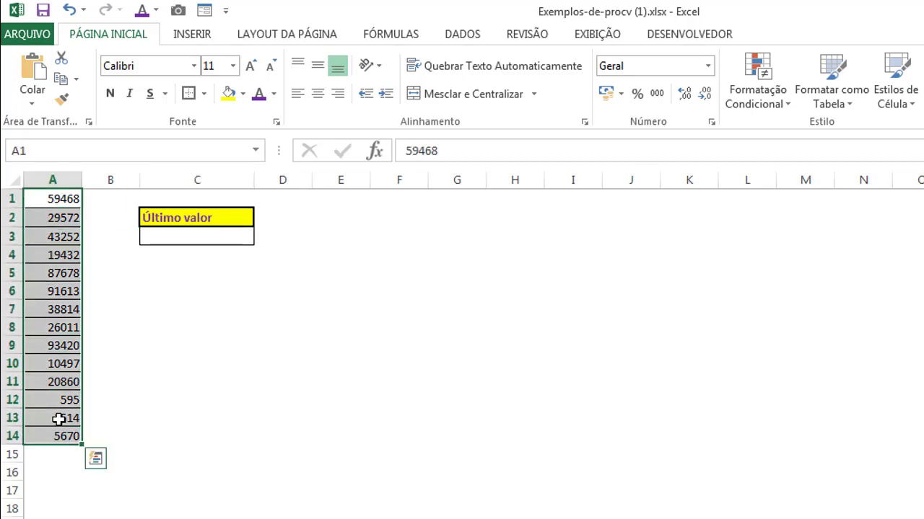
left_click(161, 368)
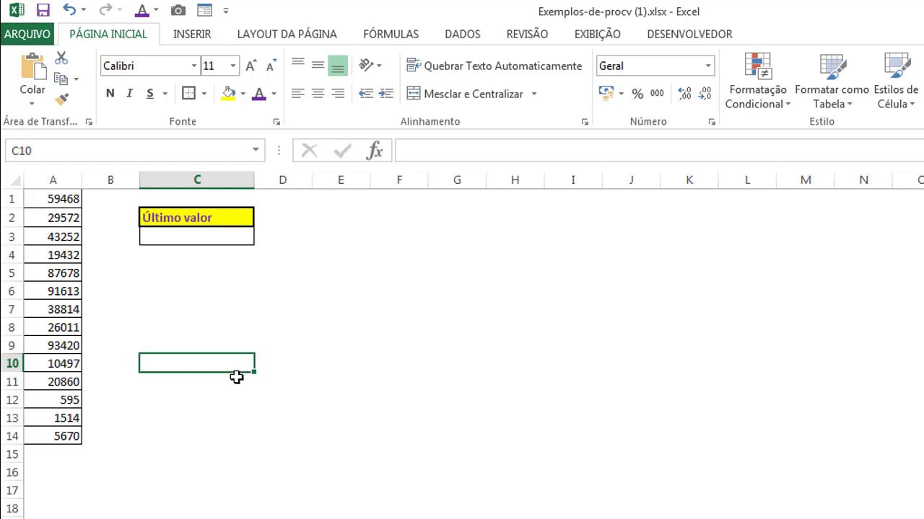
left_click(227, 240)
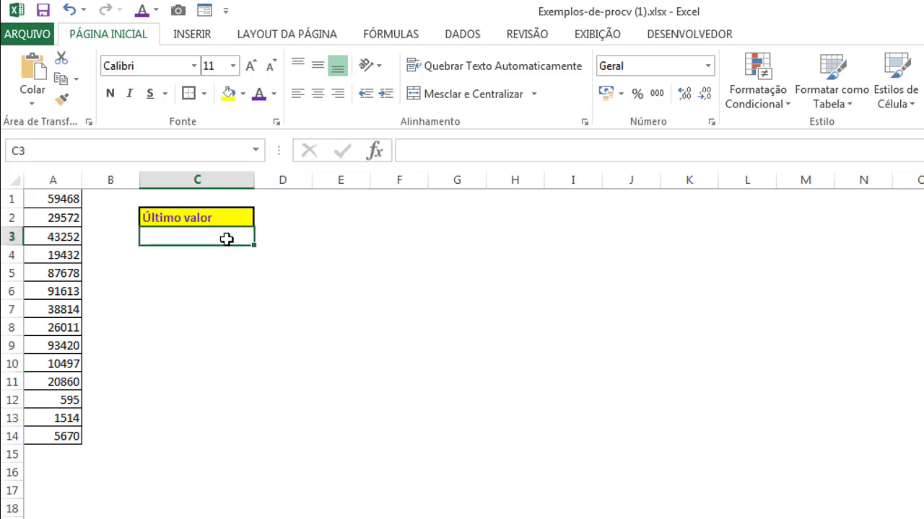
double_click(226, 238)
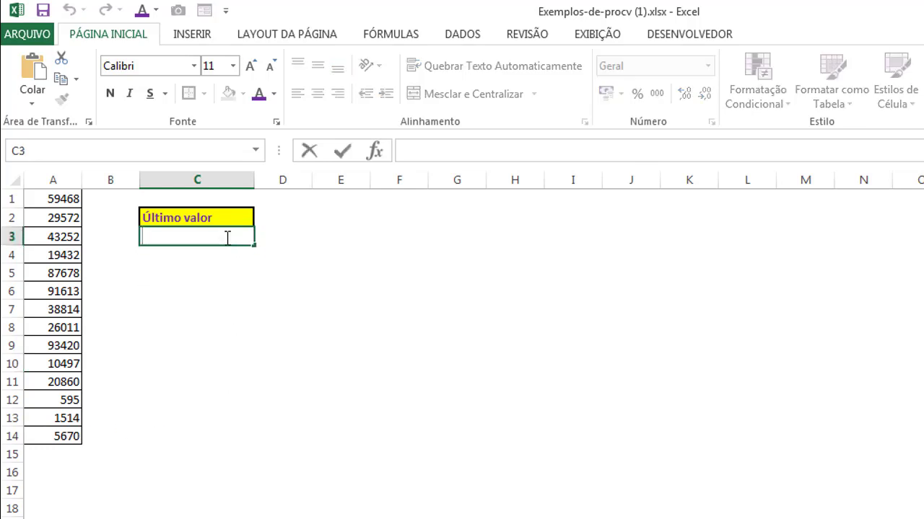
type("=proc")
key("Down")
key("Down")
key("Down")
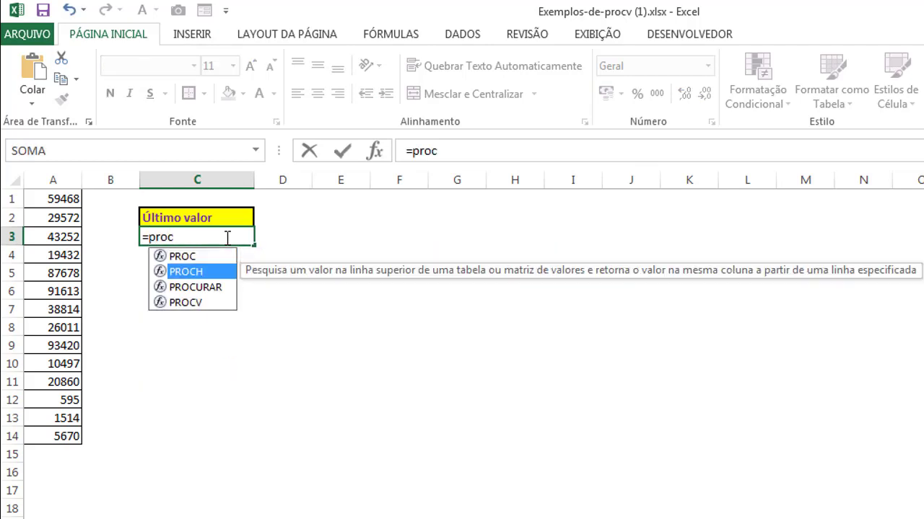
key("Tab")
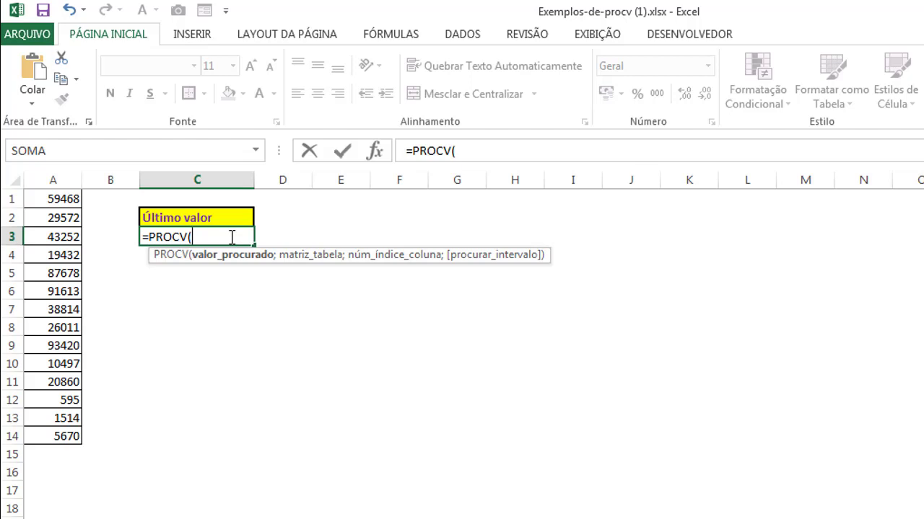
key("ctrl+v")
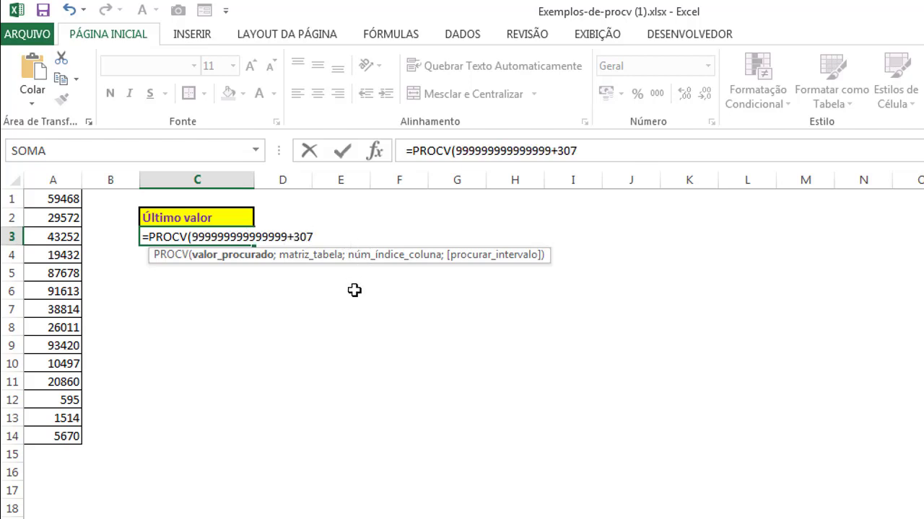
type(";")
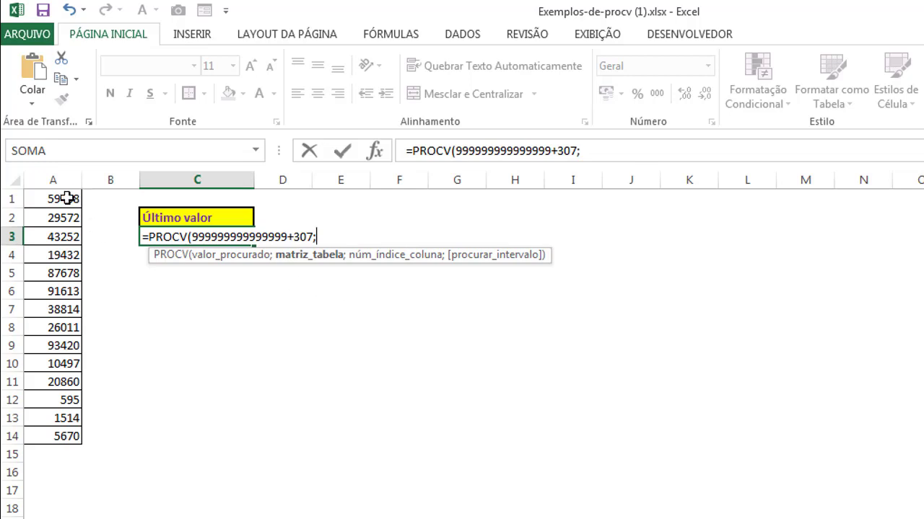
Complete the PROCV with table A1:A14, column index 1 and approximate match 1, and enter it.
left_click_drag(68, 198, 61, 431)
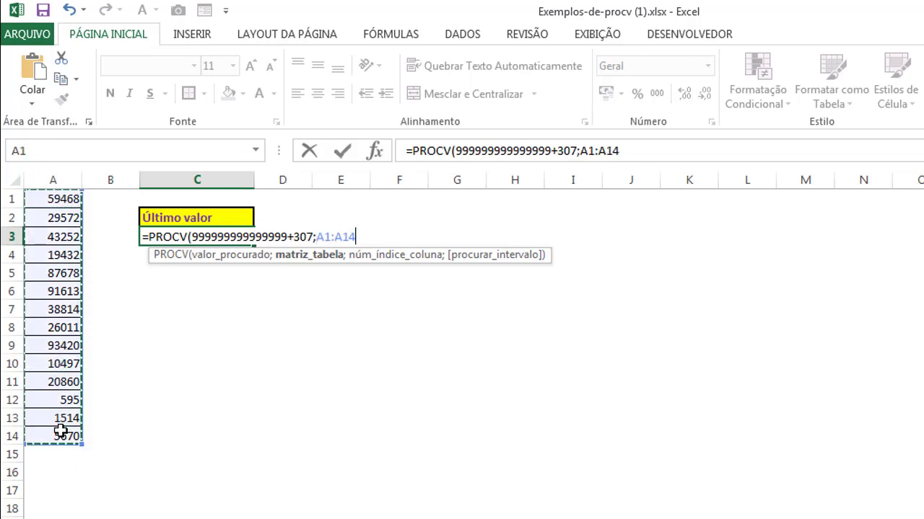
type(";")
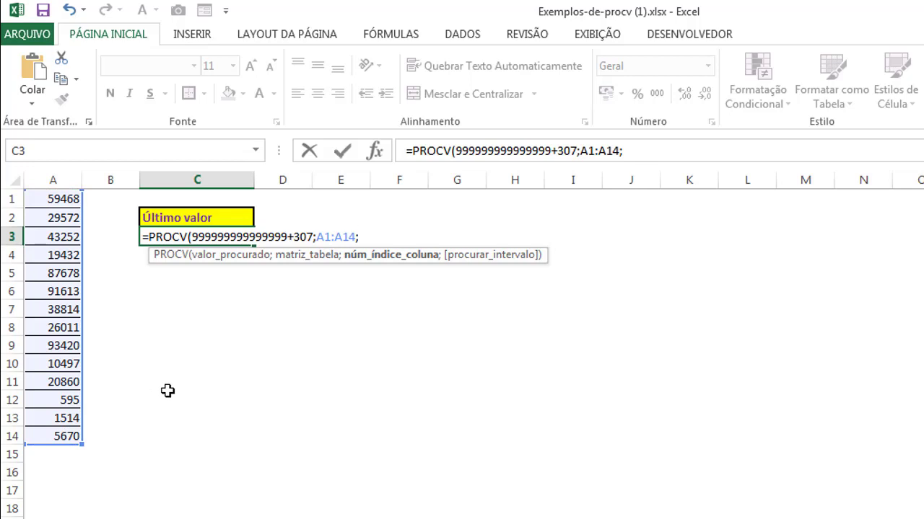
type("1;")
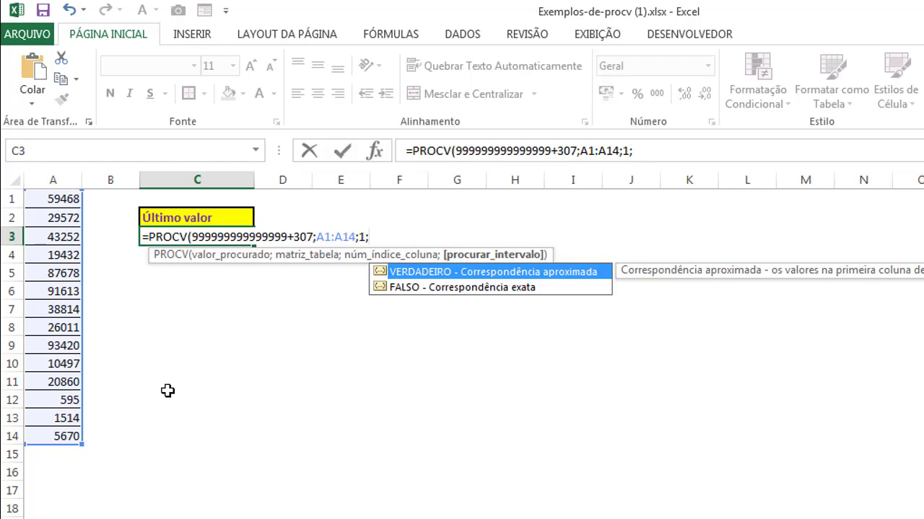
type("1)")
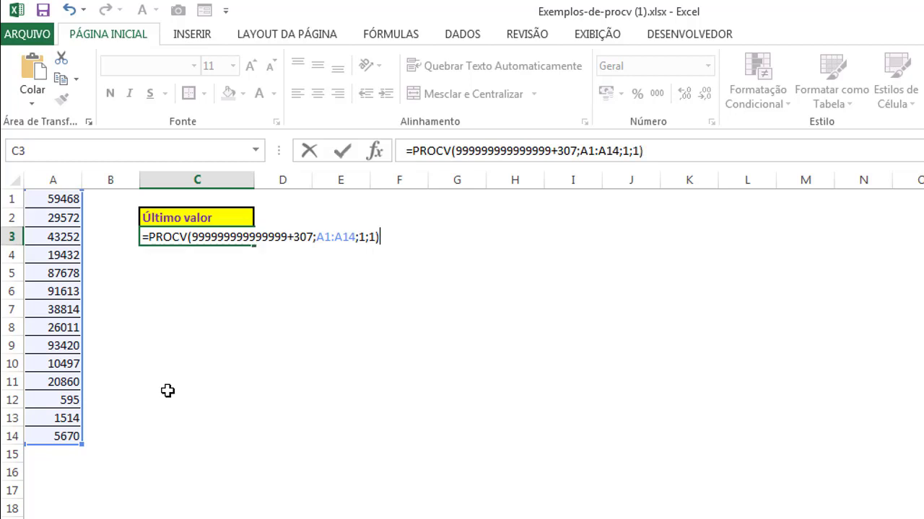
key("Return")
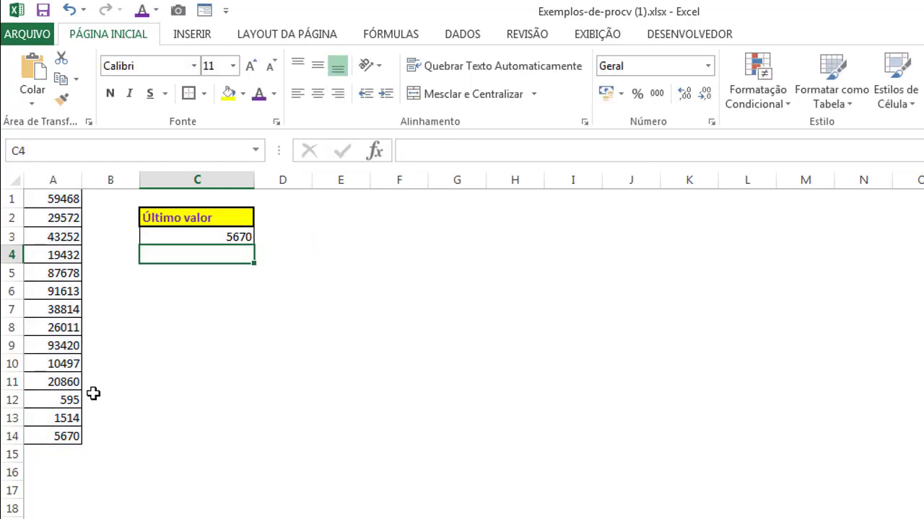
Compare the result in C3 with the number list A1:A14 and its last entry in A14.
left_click_drag(56, 199, 66, 435)
left_click(132, 404)
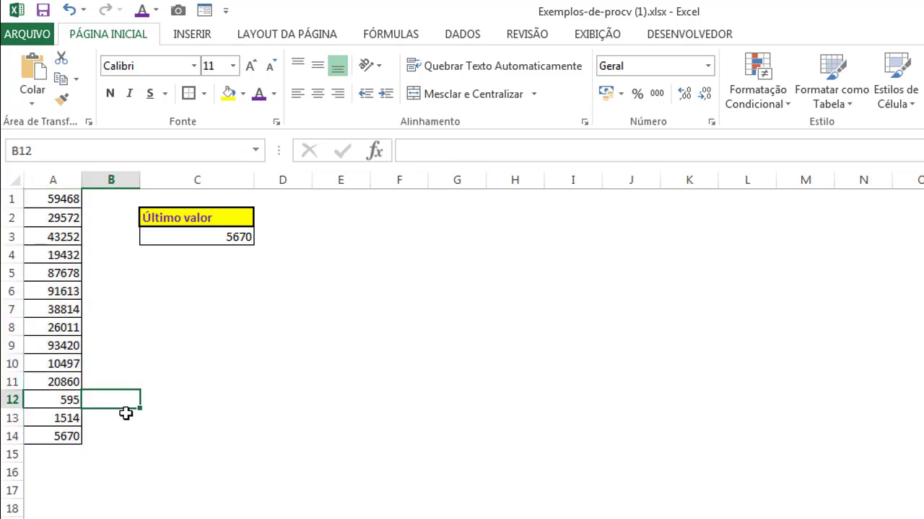
left_click(125, 422)
left_click(211, 238)
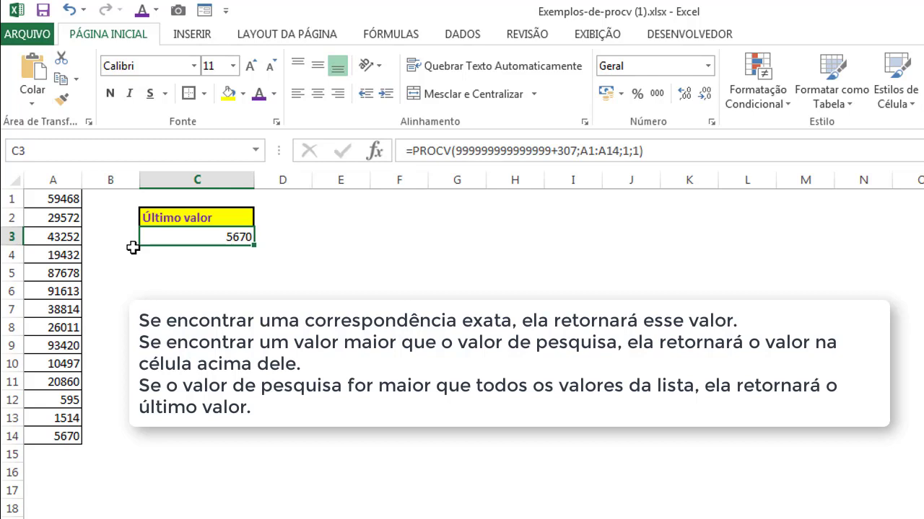
left_click(67, 437)
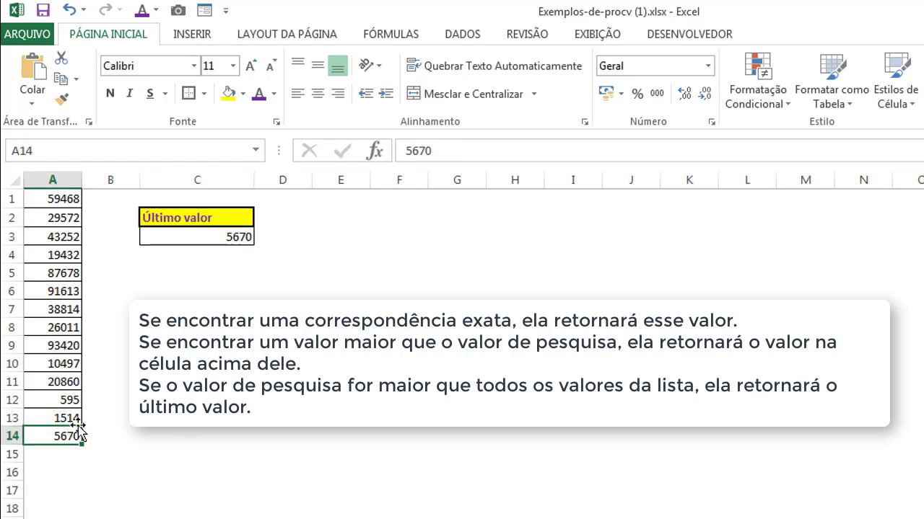
left_click(231, 237)
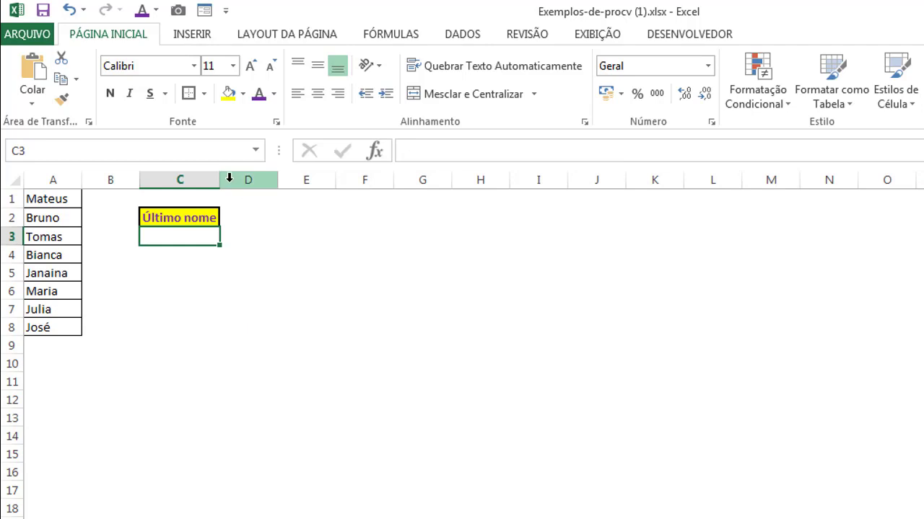
On the "Último nome" sheet, widen column C and review the name list in A1:A8.
left_click_drag(226, 179, 290, 189)
left_click(383, 273)
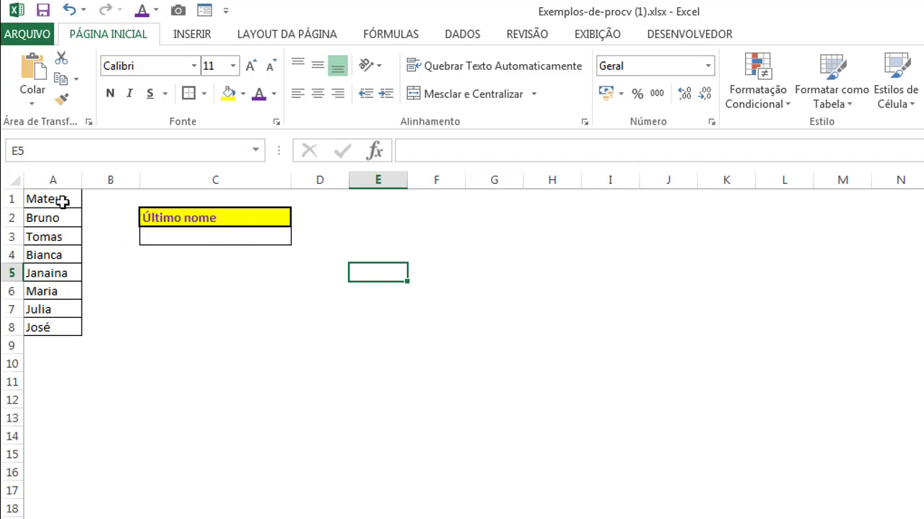
left_click_drag(64, 201, 68, 325)
left_click(116, 343)
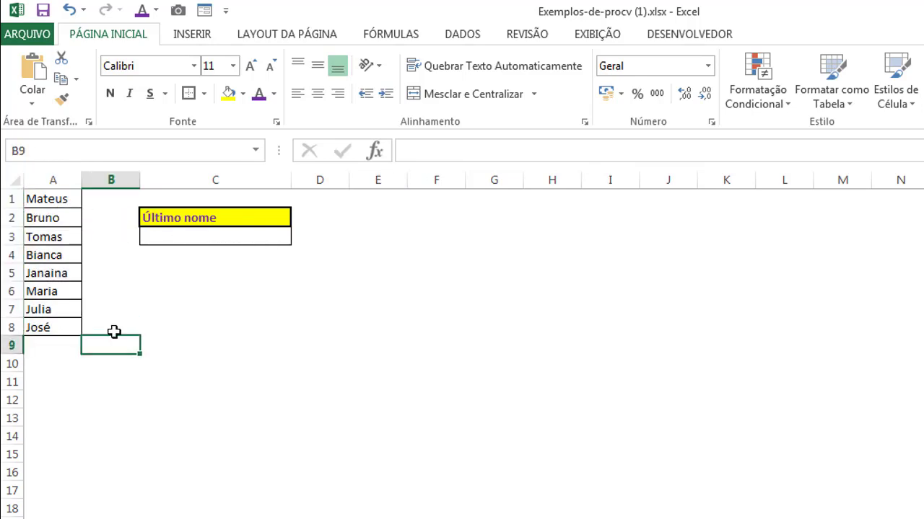
In C3 under "Último nome", begin a PROCV formula with the text "zzzz" as the lookup value.
left_click(215, 237)
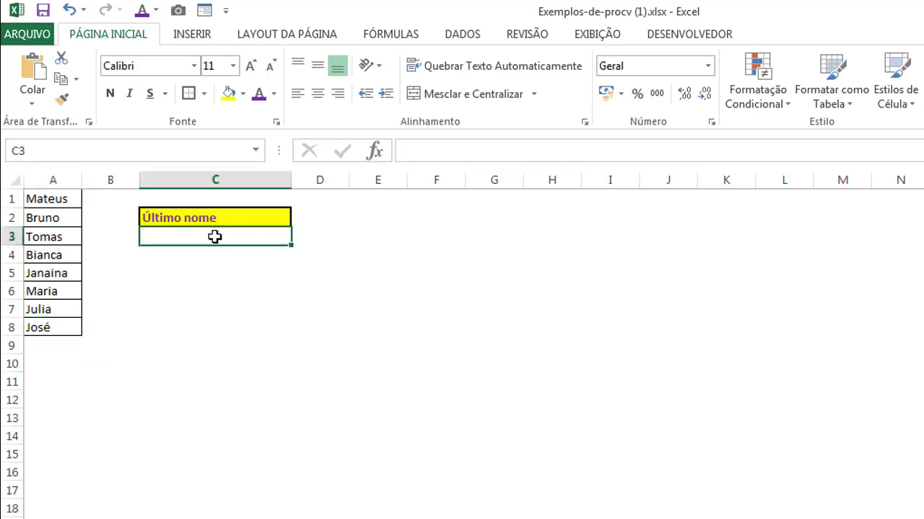
double_click(215, 237)
type("=")
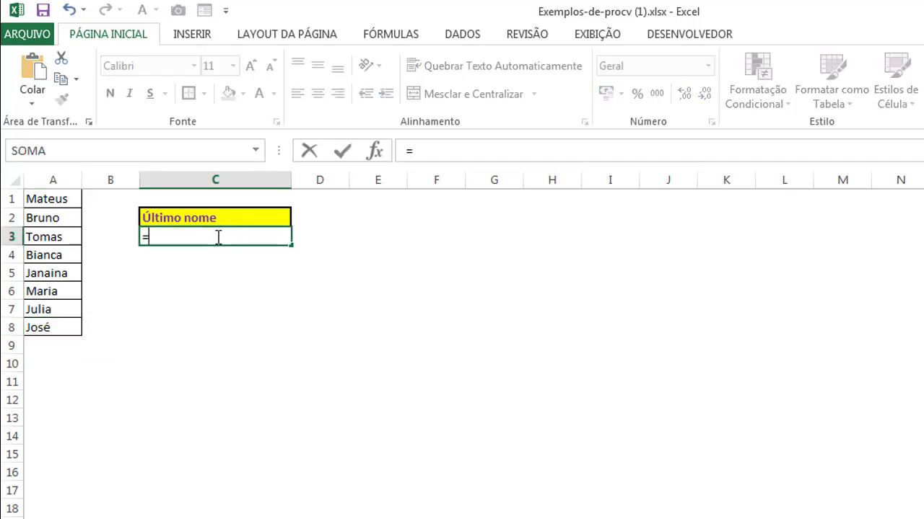
type("procv")
key("Tab")
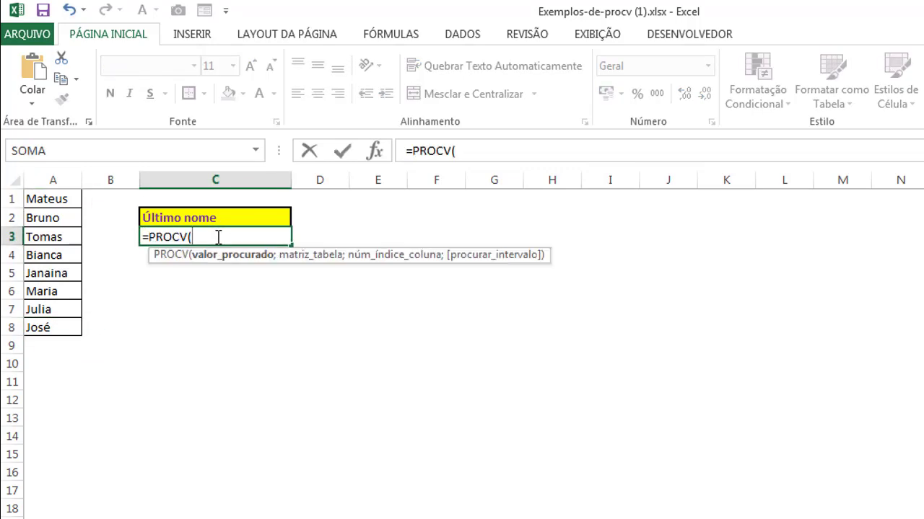
type("\"zzzz\";")
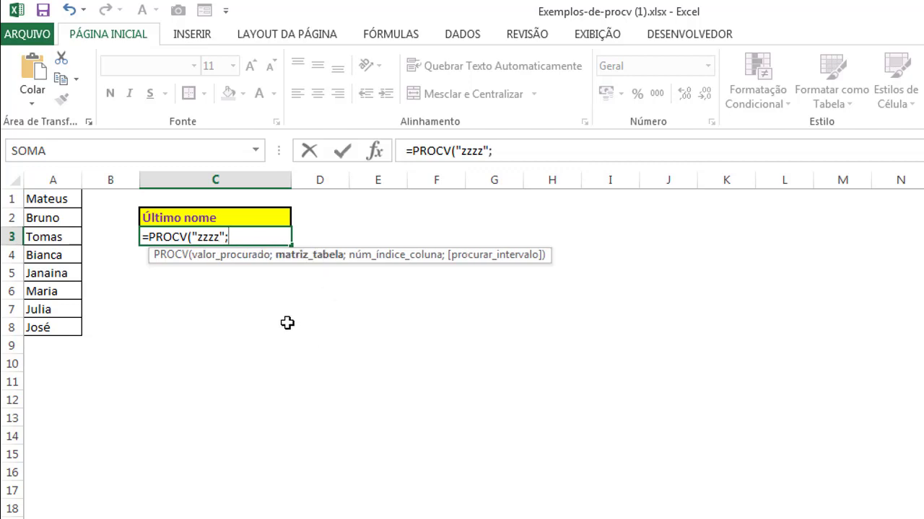
Complete the PROCV with table A1:A8, column index 1 and approximate match 1, and enter it.
left_click_drag(58, 197, 59, 327)
type(";")
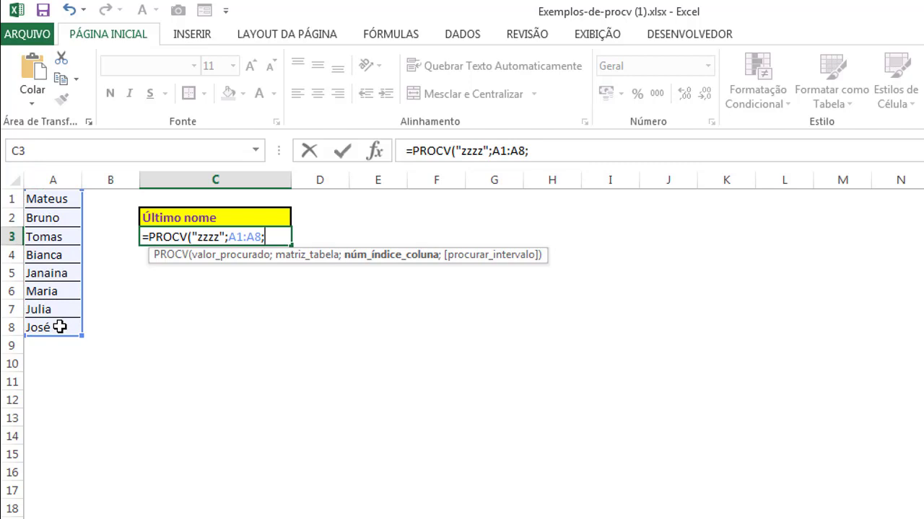
type("1;")
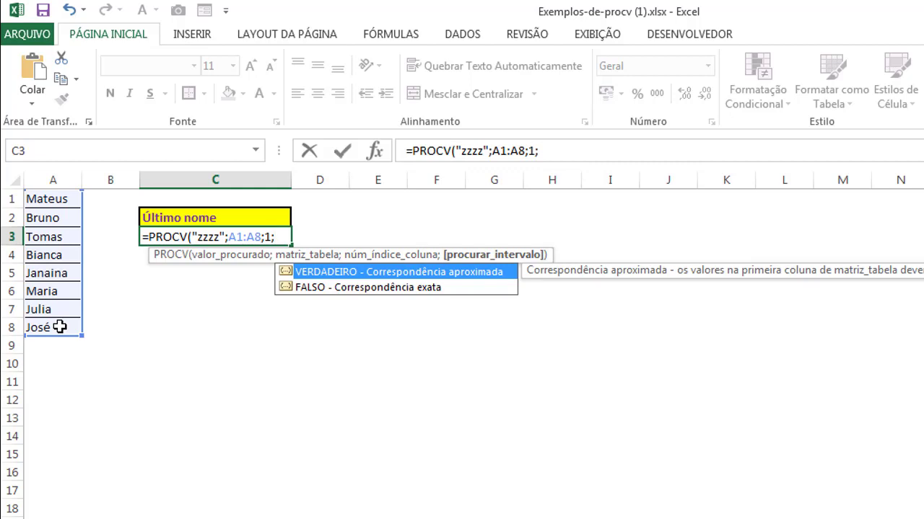
type("1)")
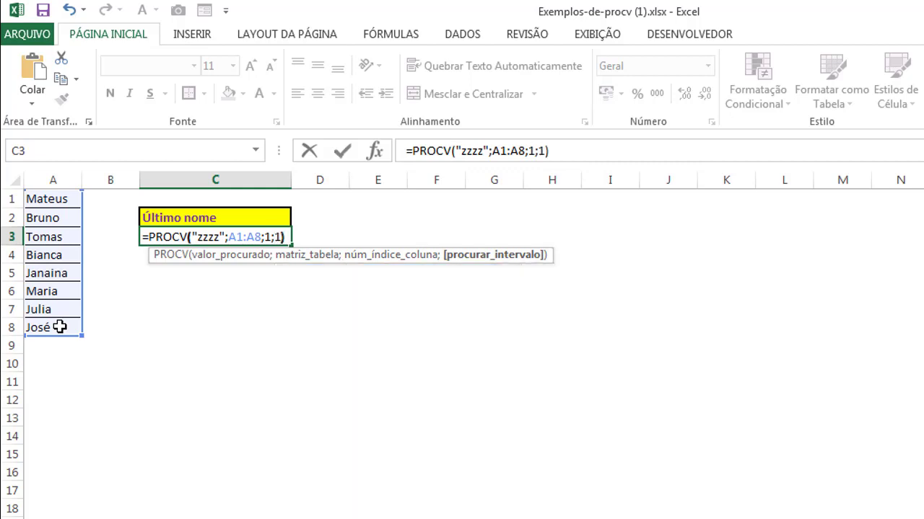
key("Return")
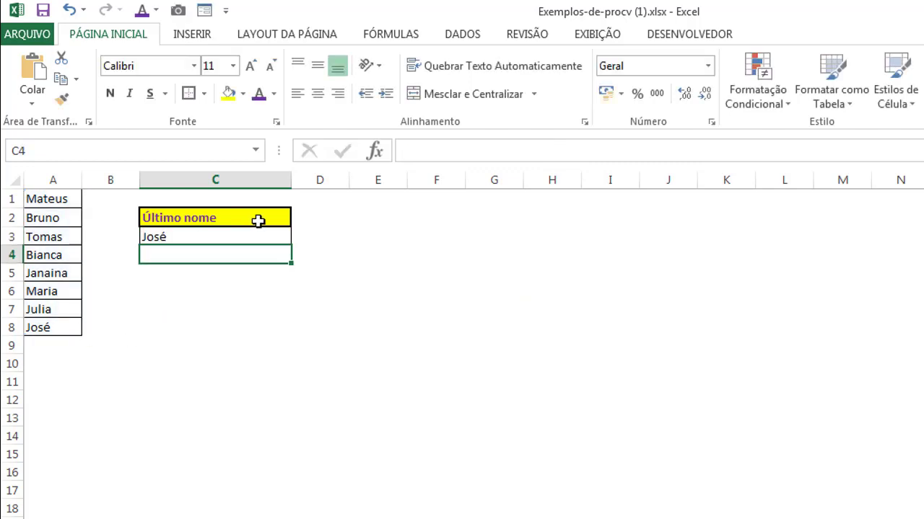
Narrow column C slightly and compare the C3 result with the name list A1:A8 and its last entry.
left_click_drag(292, 180, 258, 179)
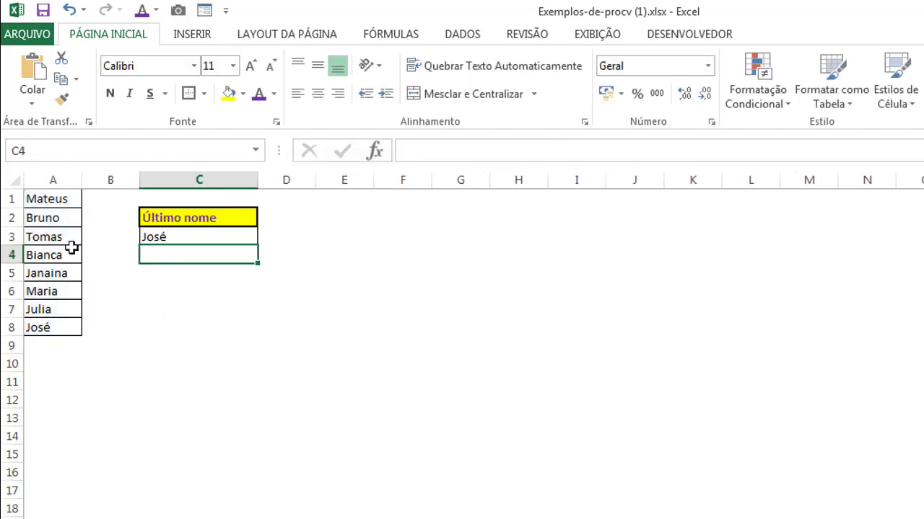
left_click_drag(65, 200, 56, 328)
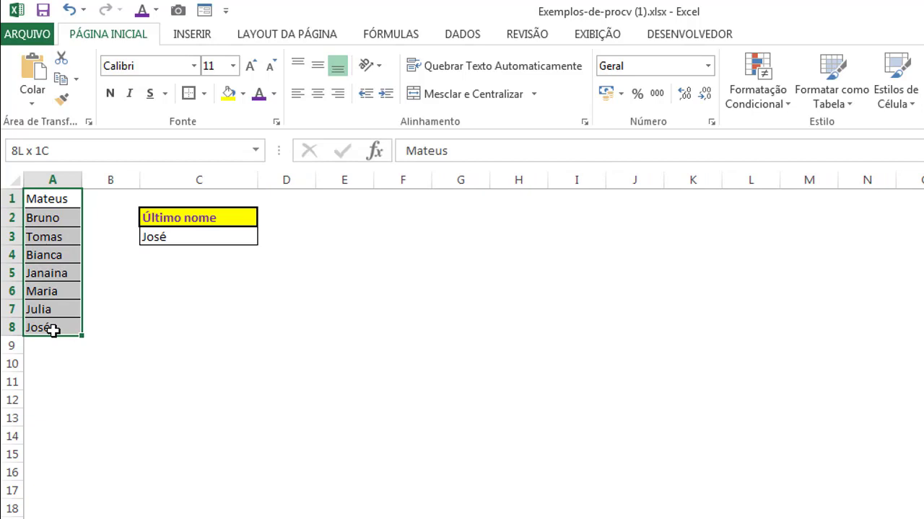
left_click(176, 349)
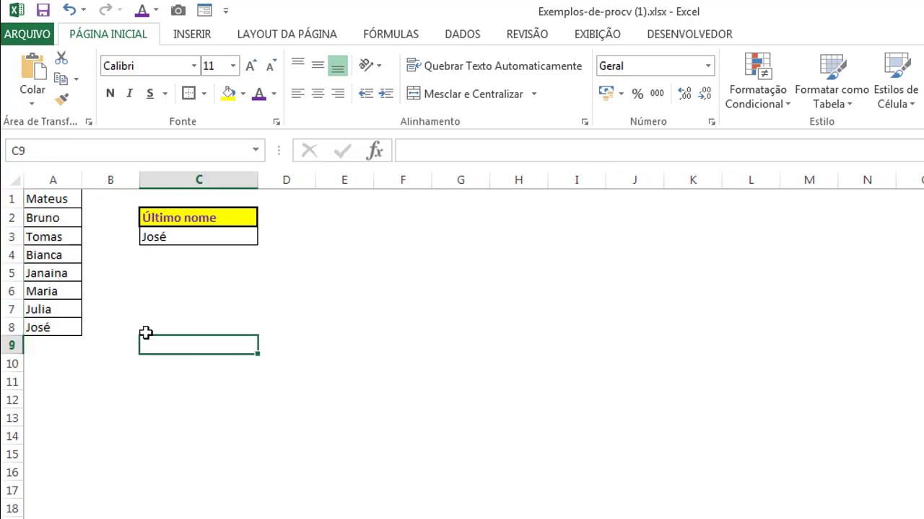
left_click(181, 239)
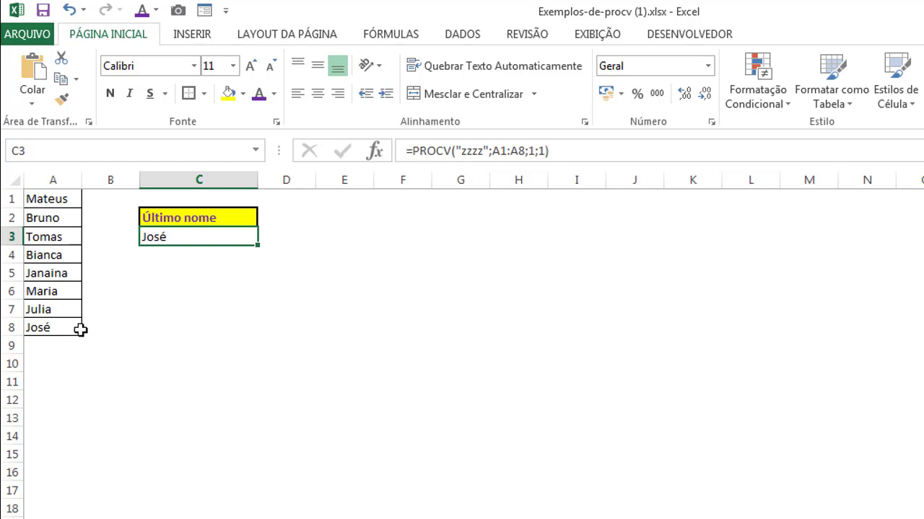
left_click(58, 330)
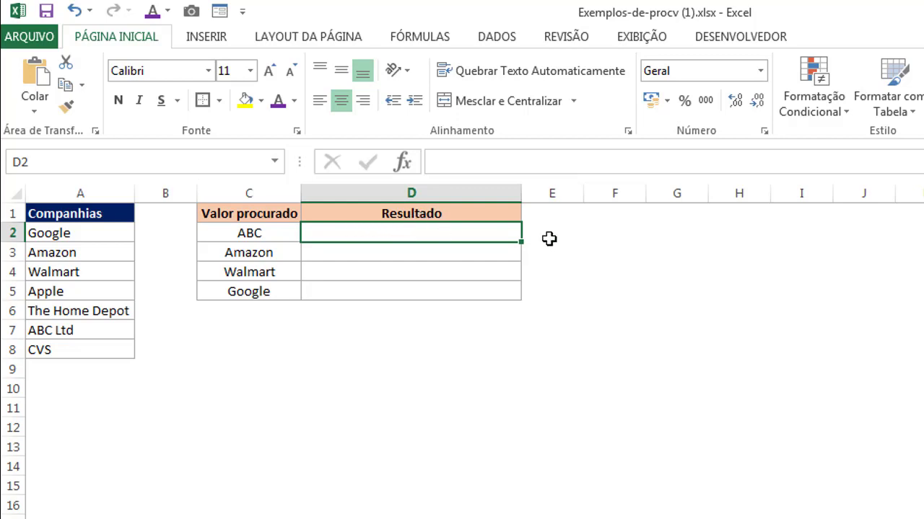
On the "Companhias" sheet, compare the partial lookup value in C2 with the full company name in A7.
left_click(281, 233)
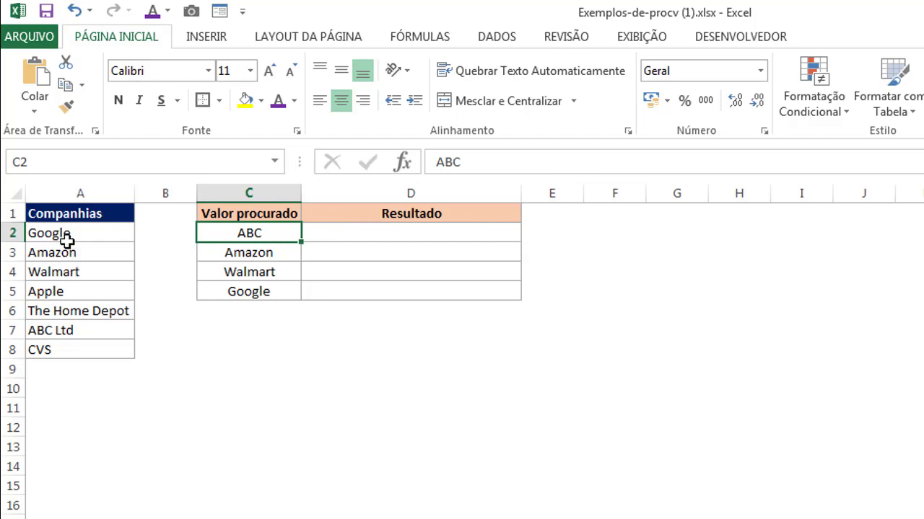
left_click(61, 331)
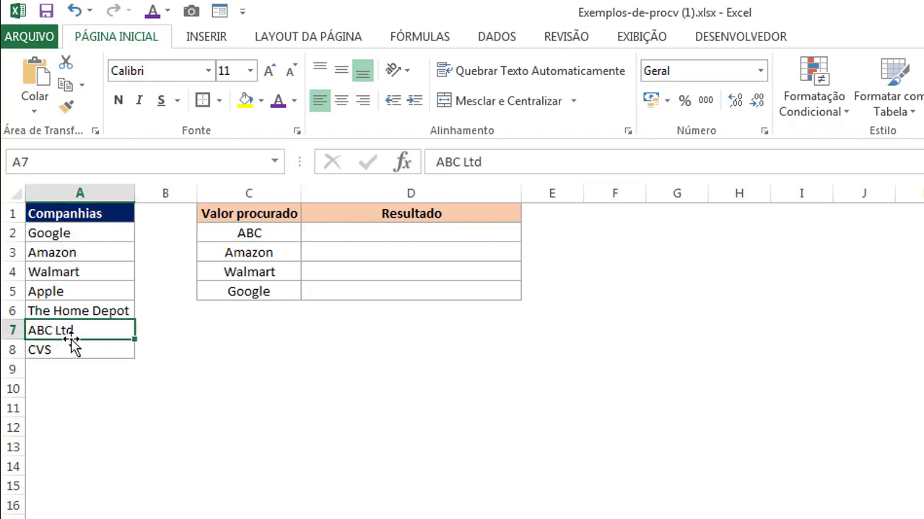
left_click(269, 233)
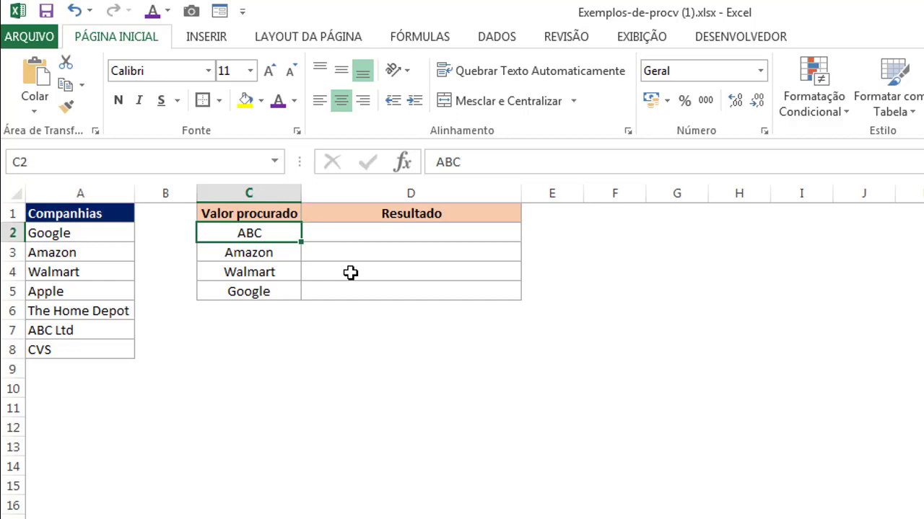
In D2 under "Resultado", begin a PROCV formula with "*"&C2&"*" as the wildcard lookup value.
left_click(358, 228)
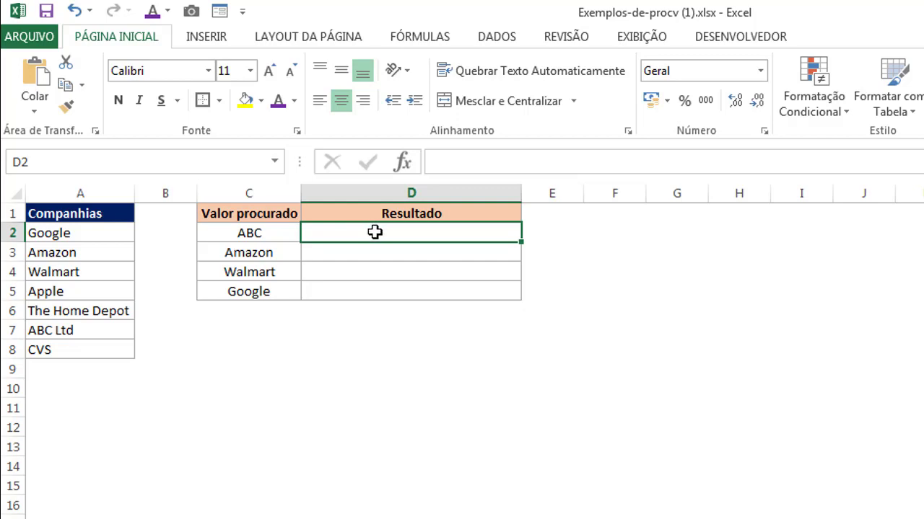
double_click(375, 231)
type("=pro")
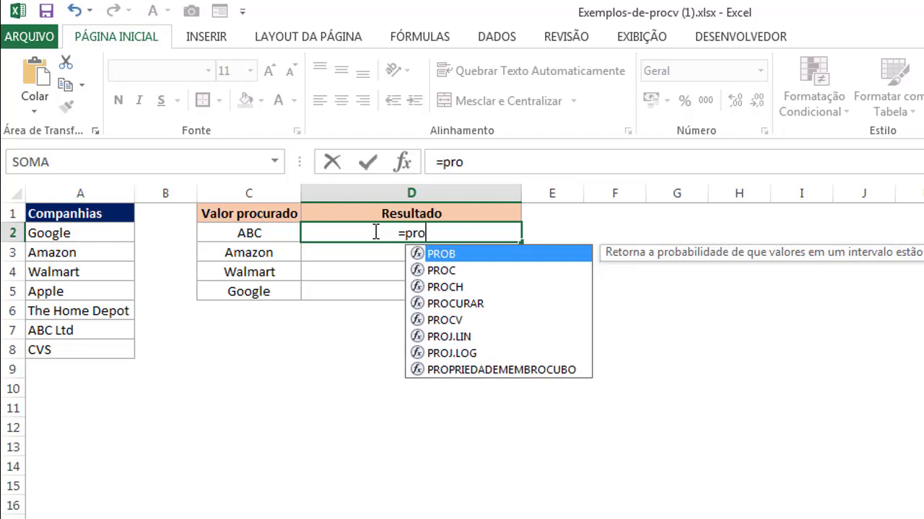
type("cv")
key("Tab")
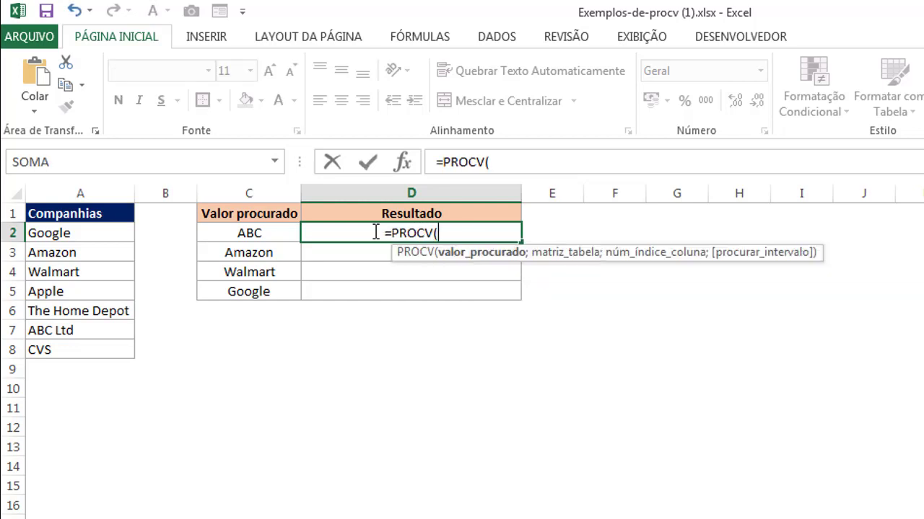
type("\"")
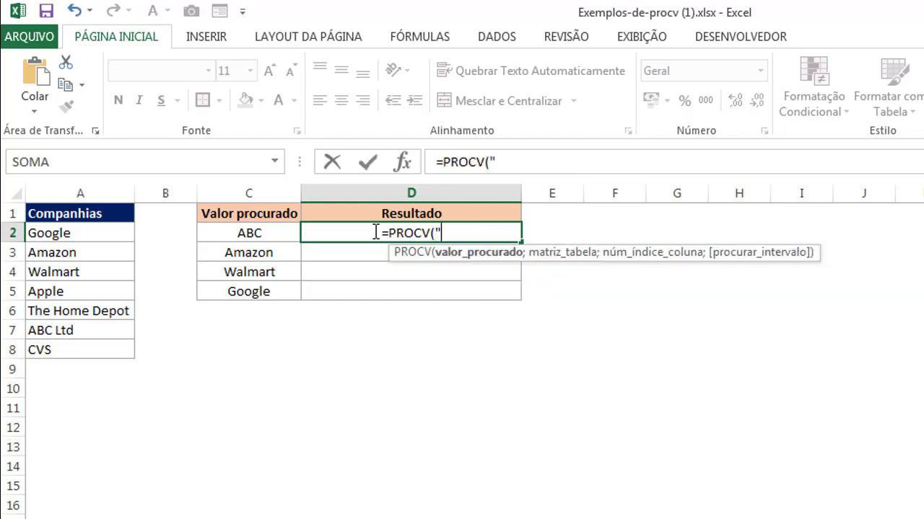
type("*\"")
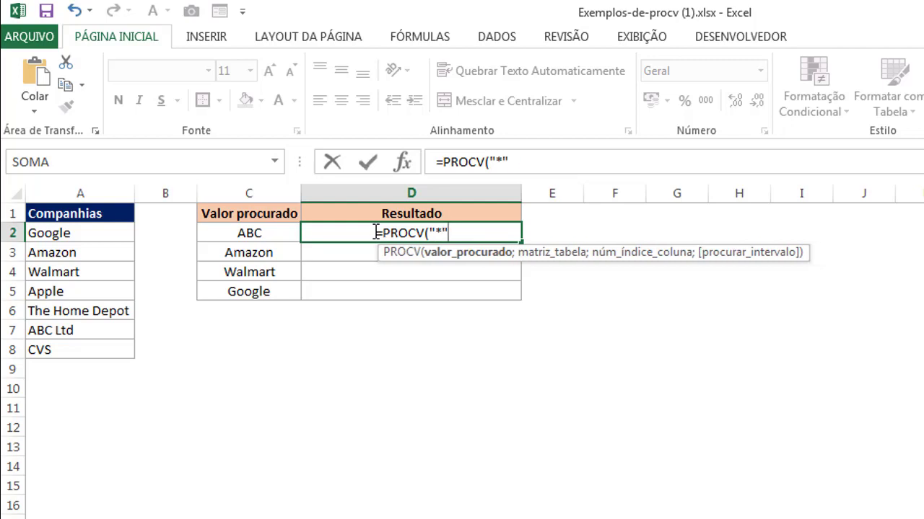
type("&")
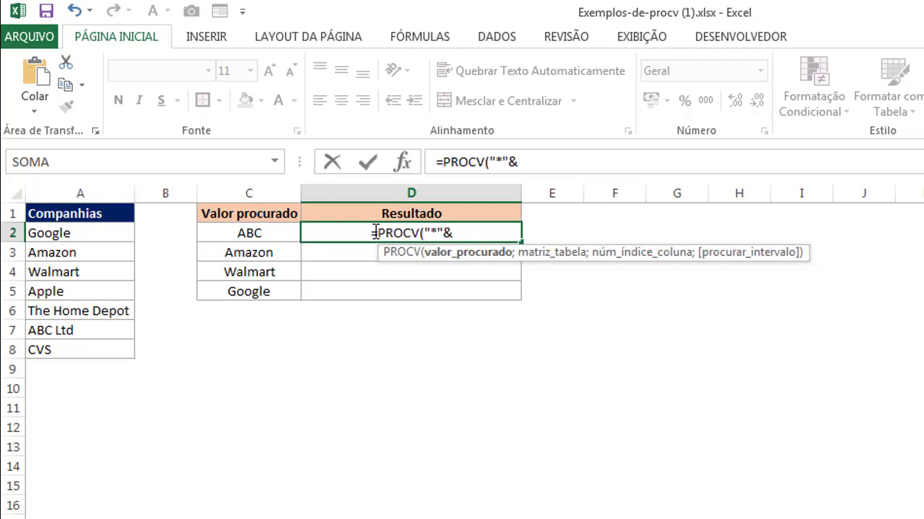
left_click(271, 231)
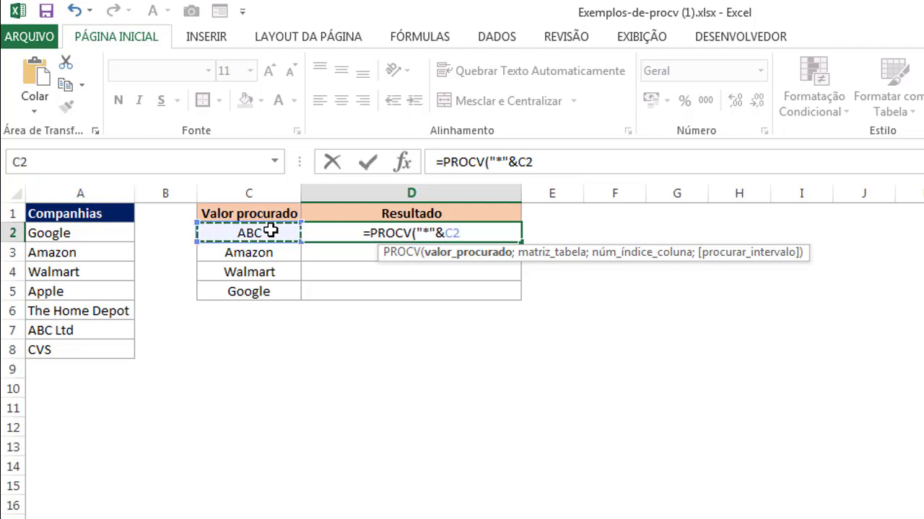
type("&")
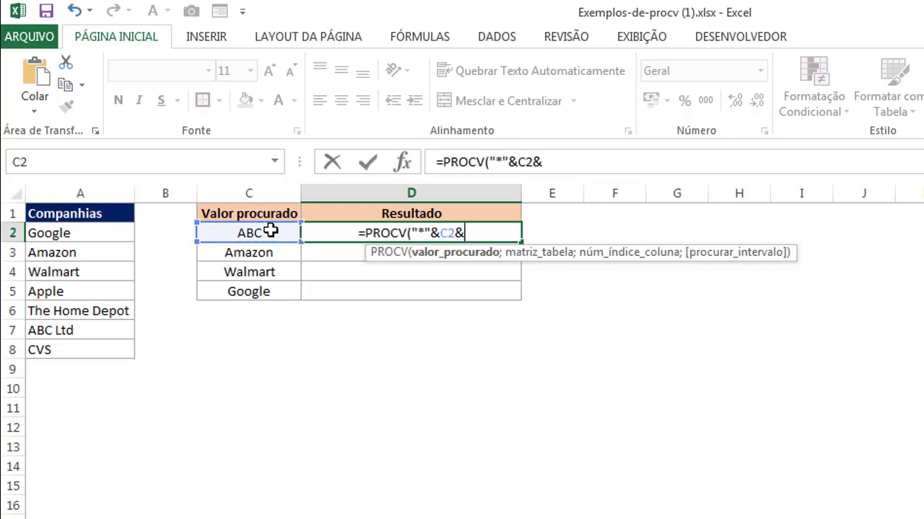
type("\"*\"")
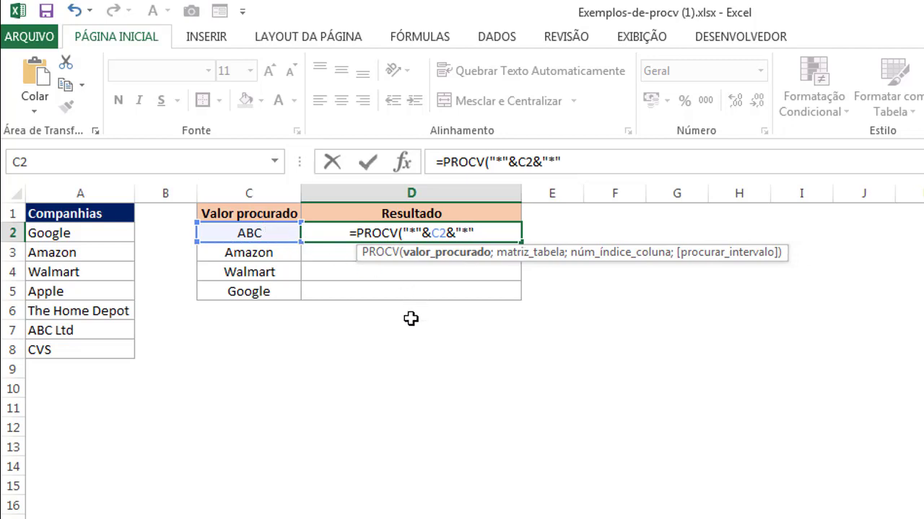
Complete the D2 PROCV with table A2:A8, column index 1 and exact match 0, and enter it.
type(";")
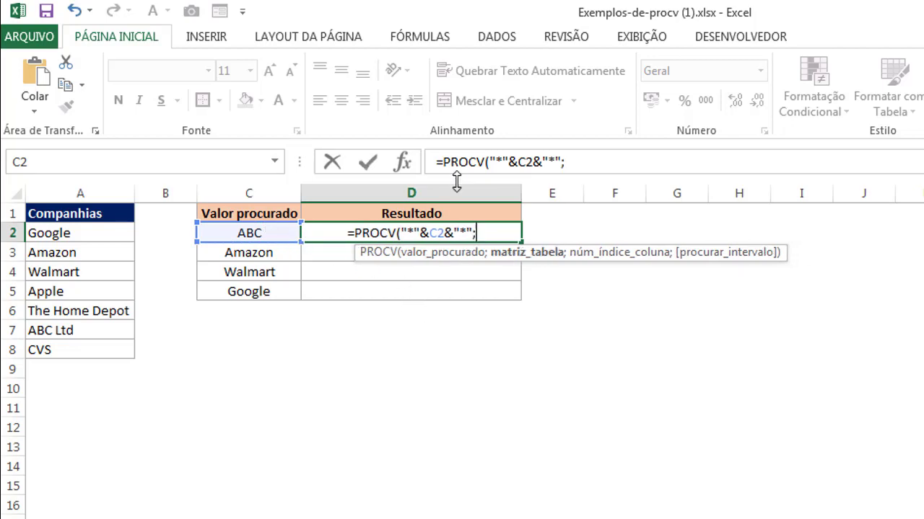
left_click_drag(74, 233, 70, 350)
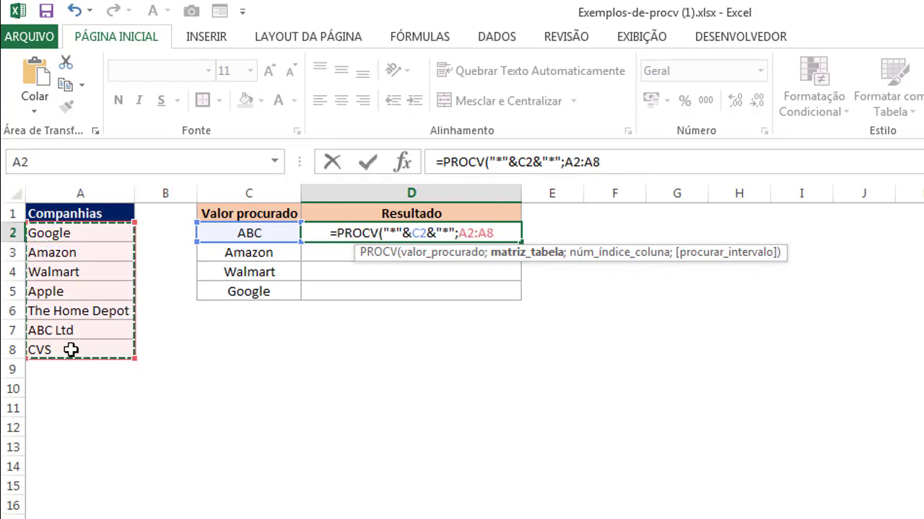
type(";")
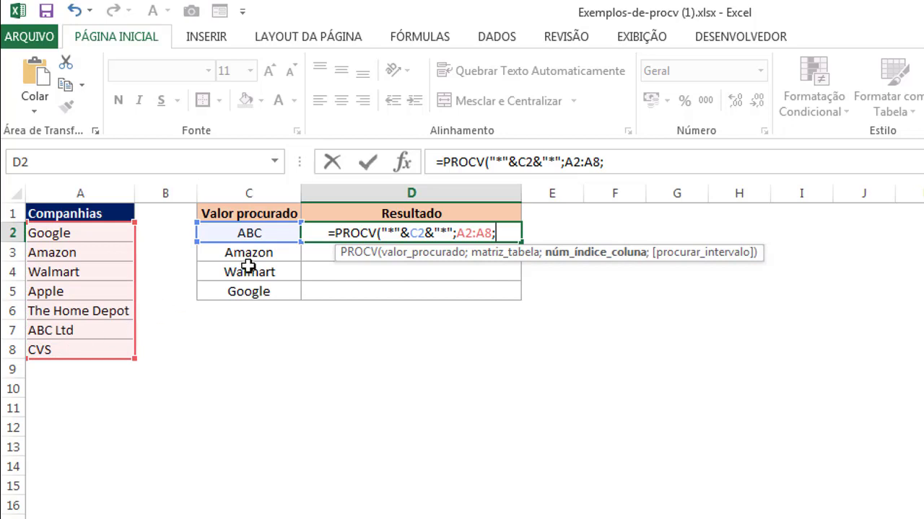
type("1")
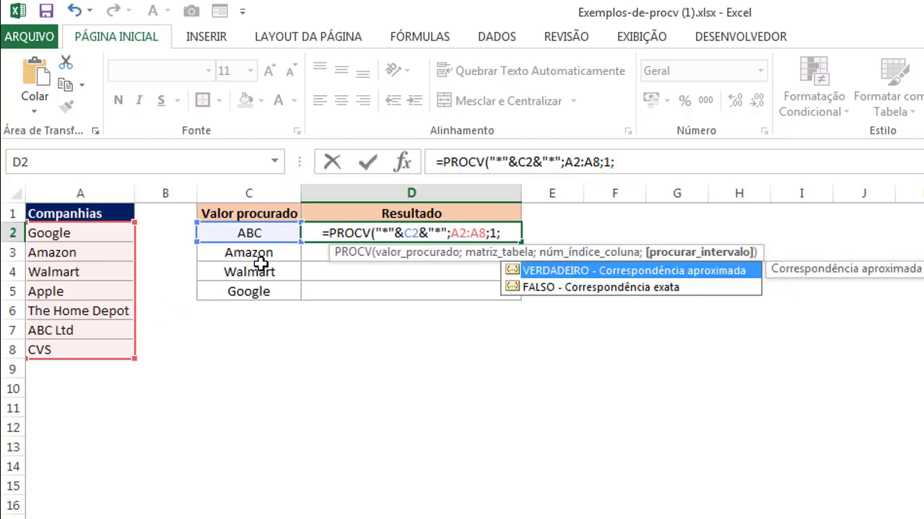
type(";0)")
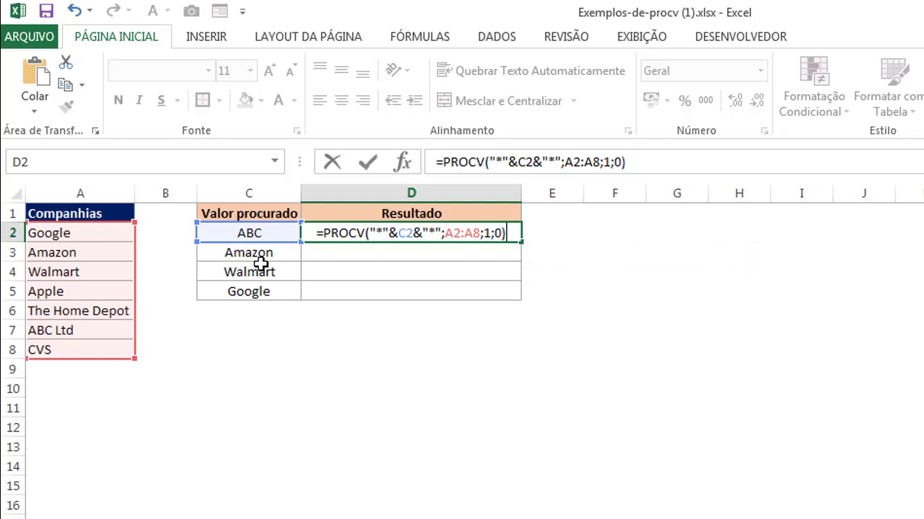
key("Return")
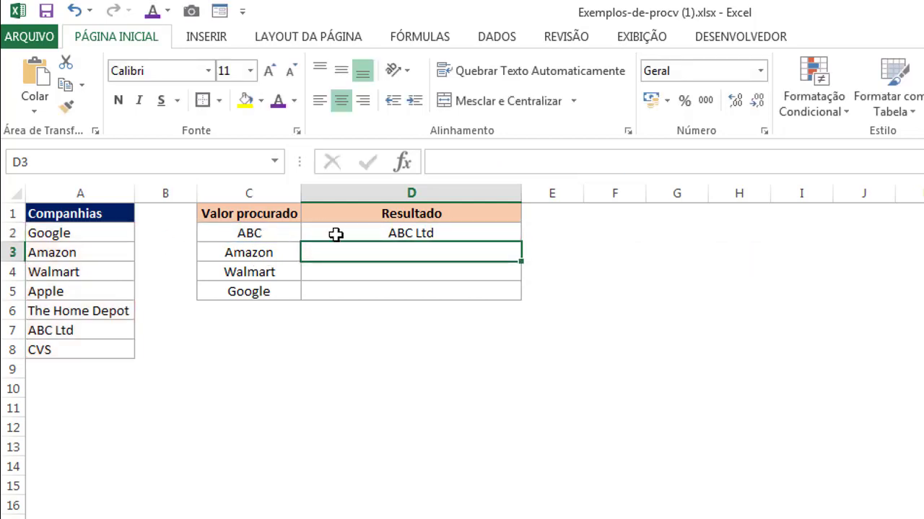
Make the table range in the D2 formula absolute as $A$2:$A$8, enter it and reselect D2.
left_click(371, 234)
left_click(569, 162)
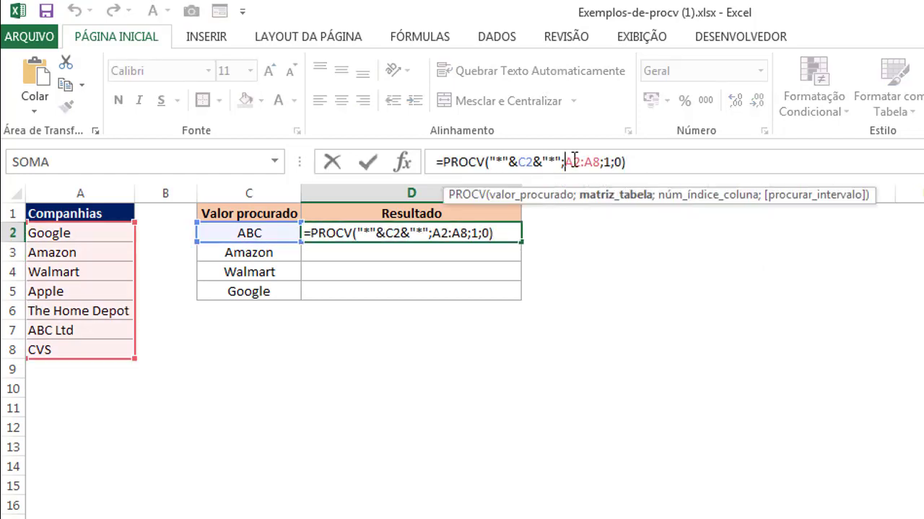
key("F4")
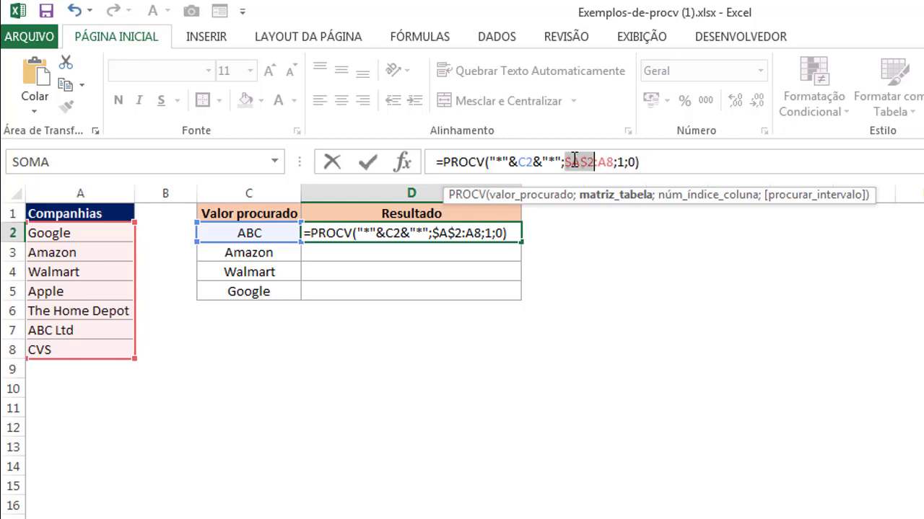
left_click(598, 161)
key("F4")
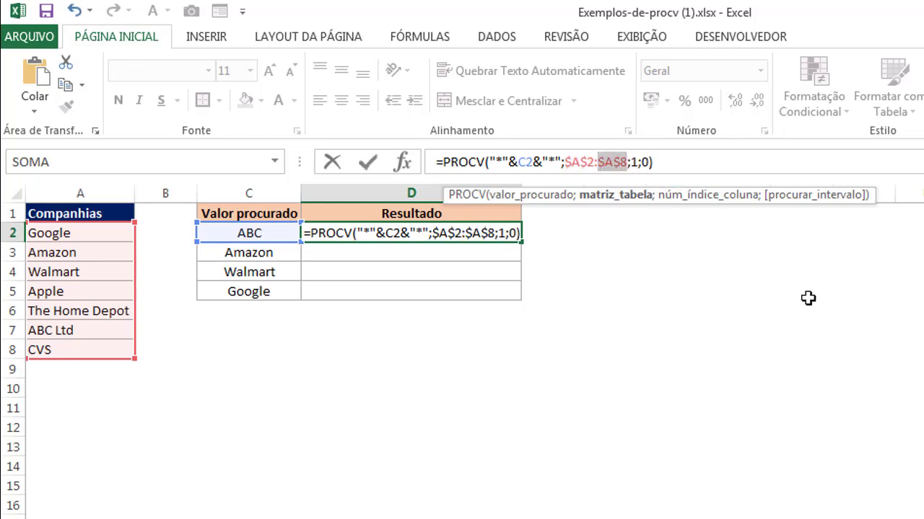
key("Return")
left_click(471, 229)
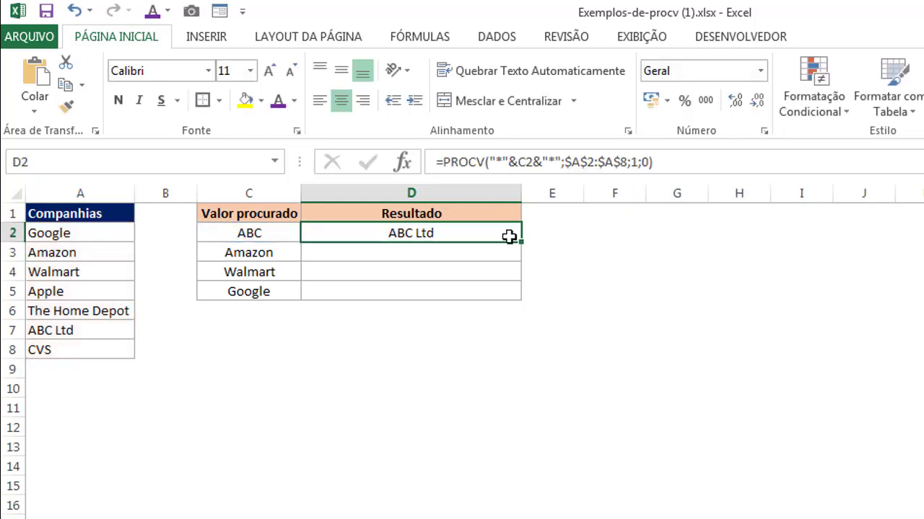
Copy the D2 wildcard PROCV formula down through D5 and check it against the company list in A2:A8.
left_click_drag(522, 241, 509, 299)
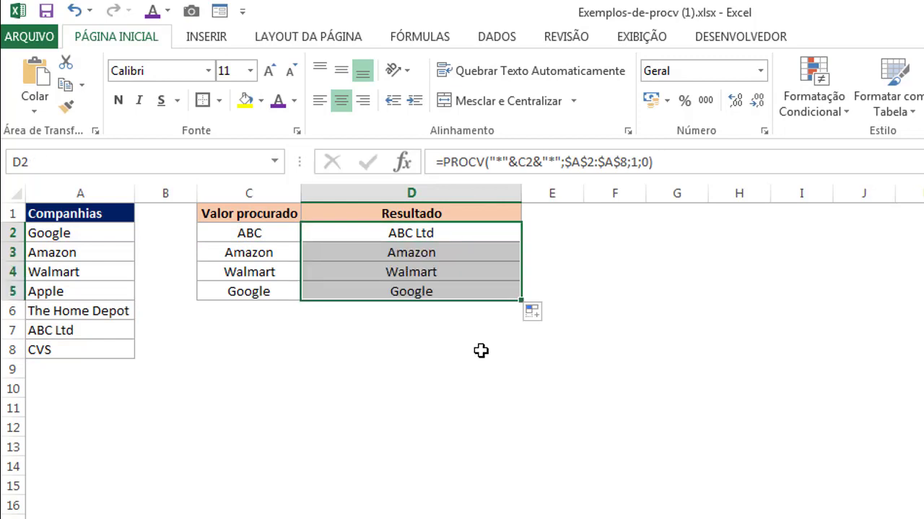
left_click(505, 348)
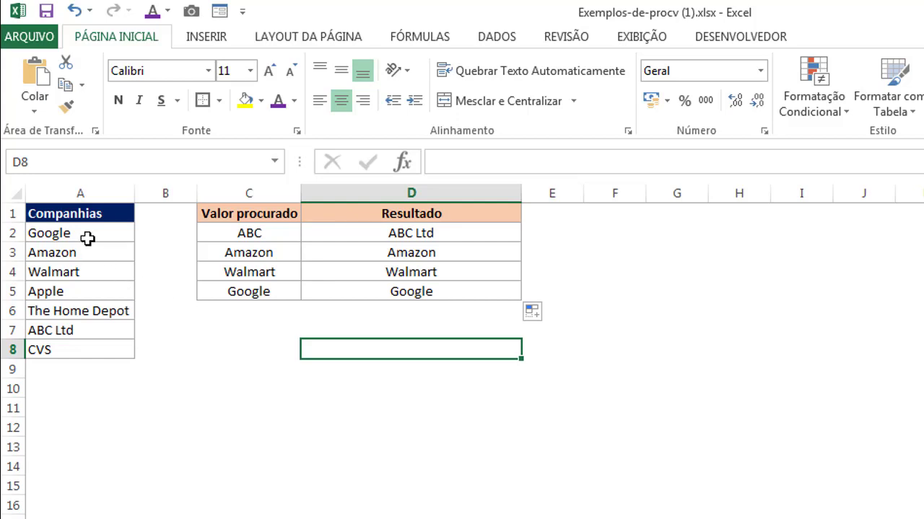
left_click_drag(89, 237, 104, 348)
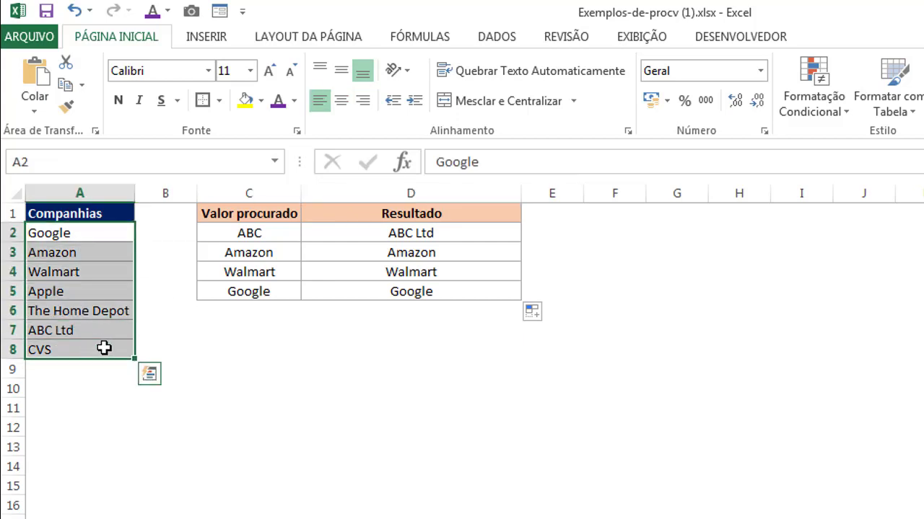
left_click(173, 355)
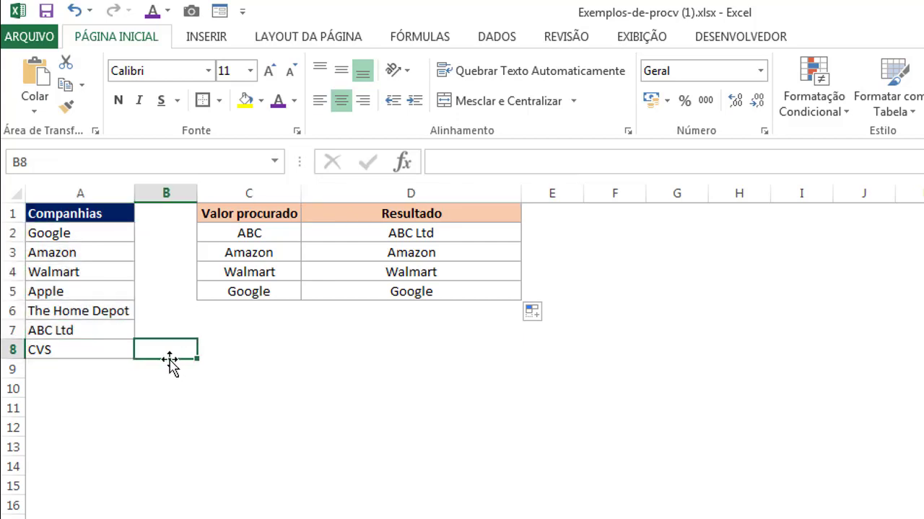
left_click(51, 330)
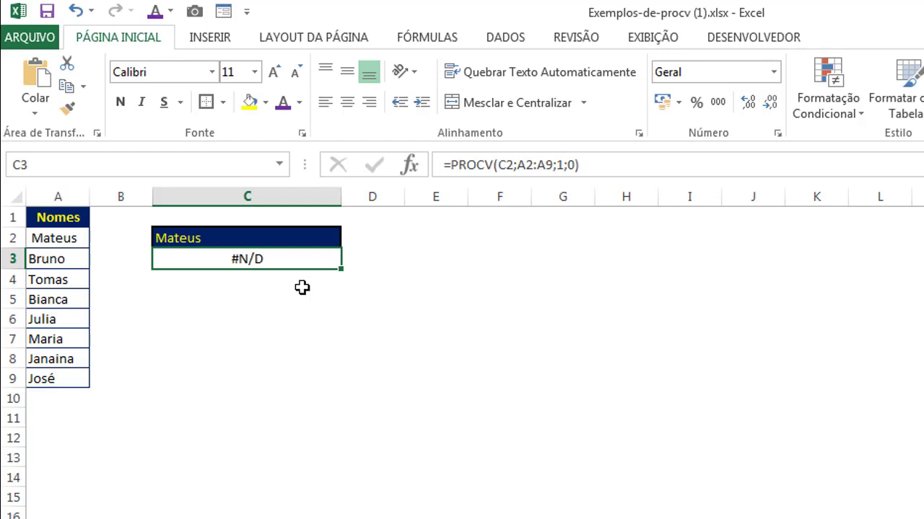
On the sheet with the "Nomes" list, clear the existing PROCV formula from C3.
left_click(302, 285)
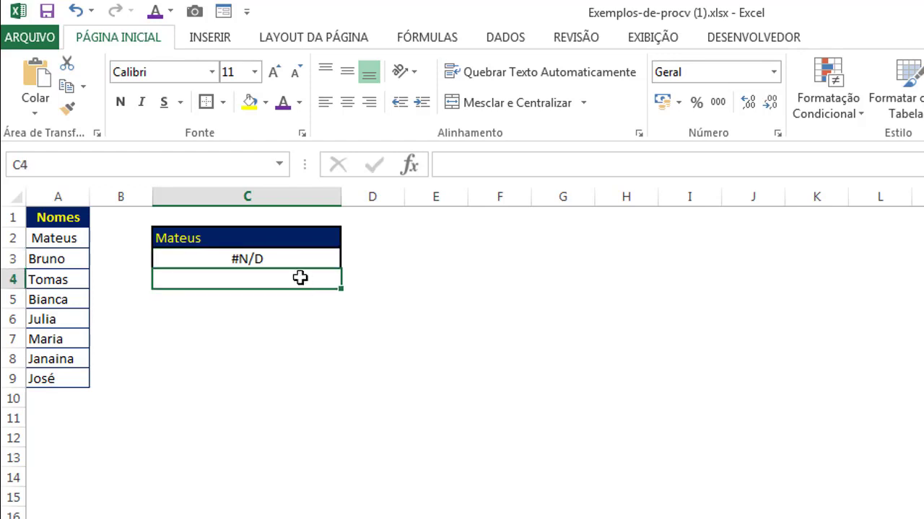
left_click(295, 263)
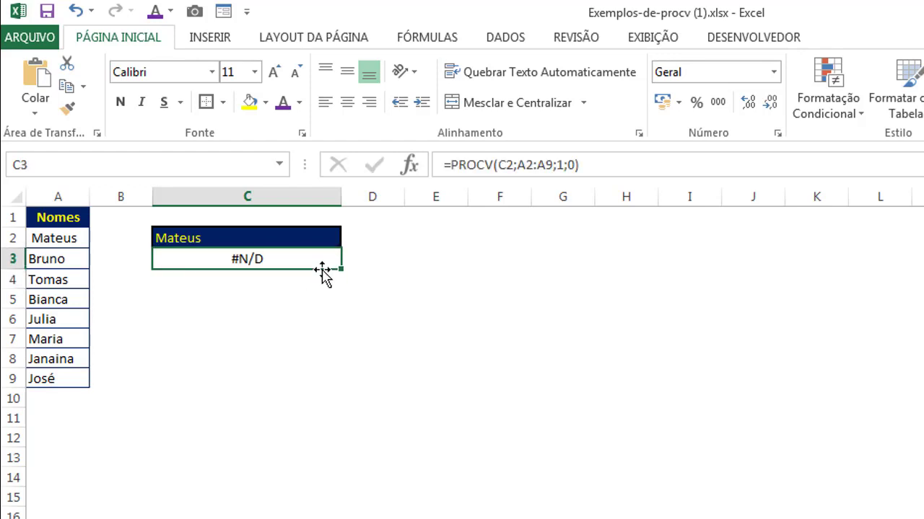
key("Delete")
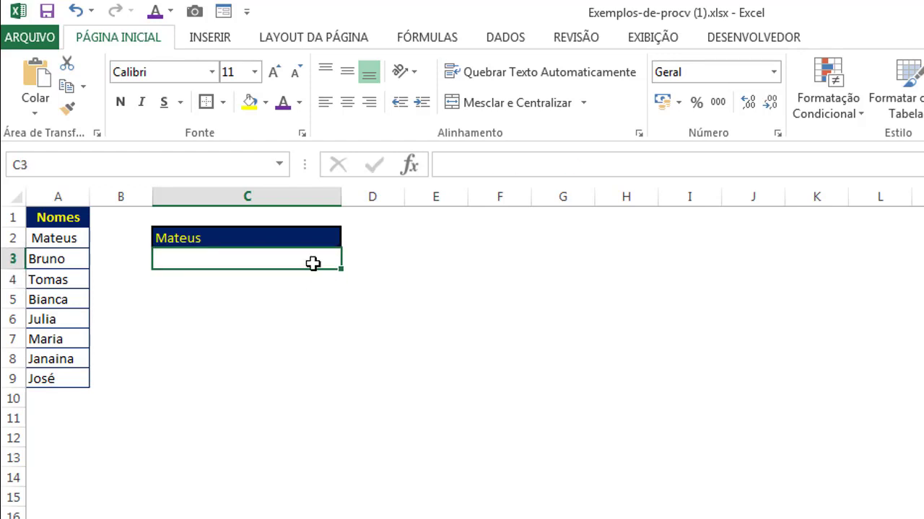
In C3, begin a new PROCV formula with C2 as the lookup value.
double_click(312, 264)
type("=")
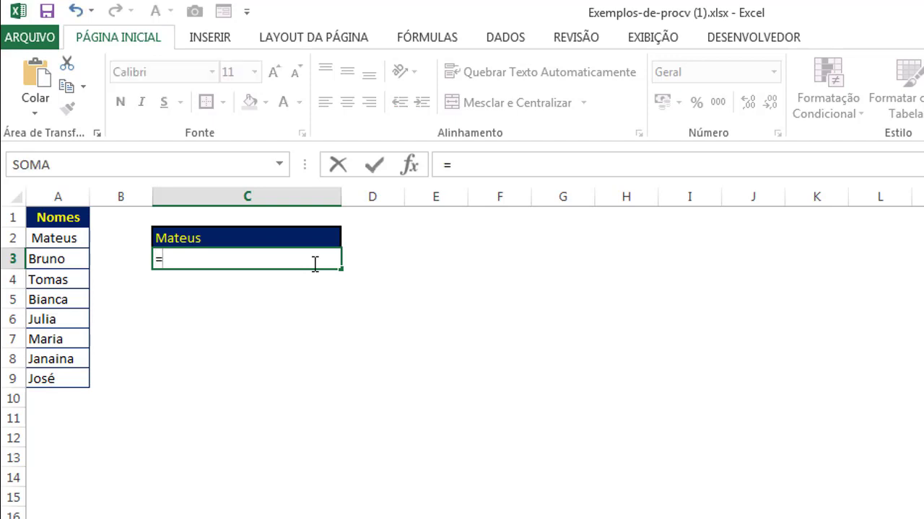
type("pro")
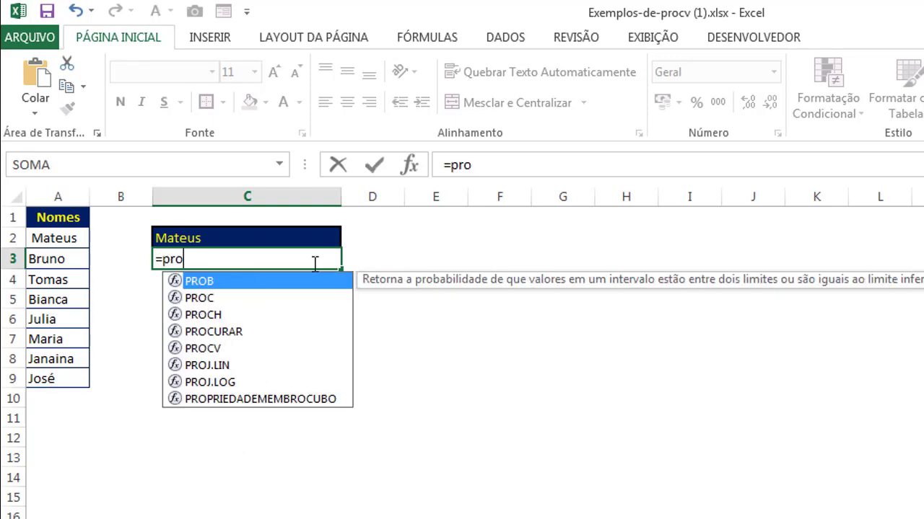
type("cv")
key("Tab")
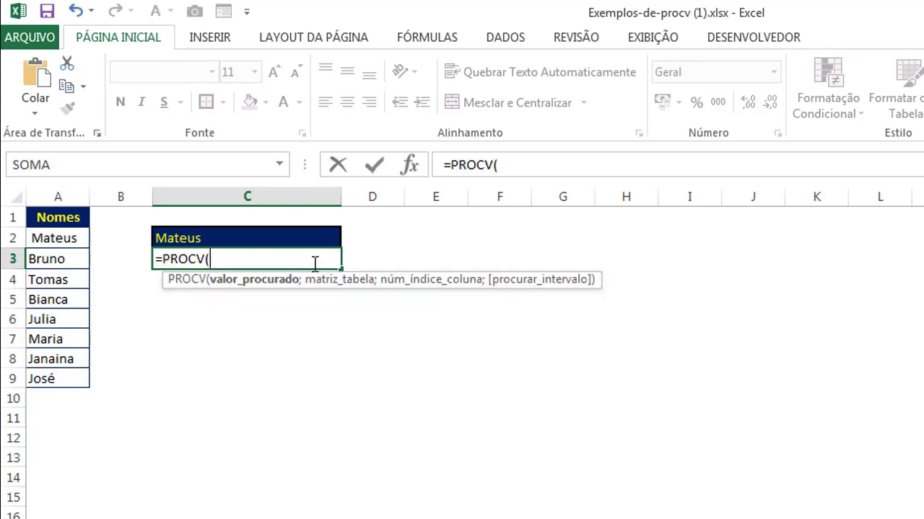
left_click(202, 239)
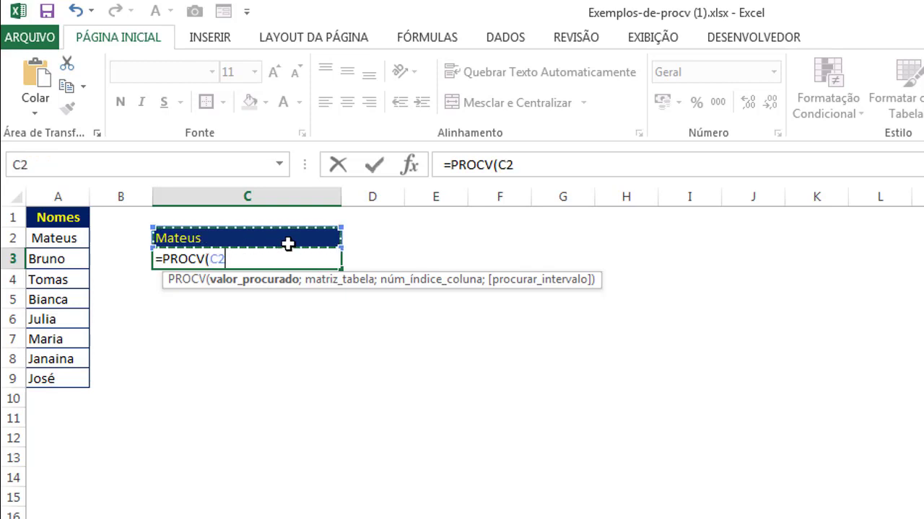
type(";")
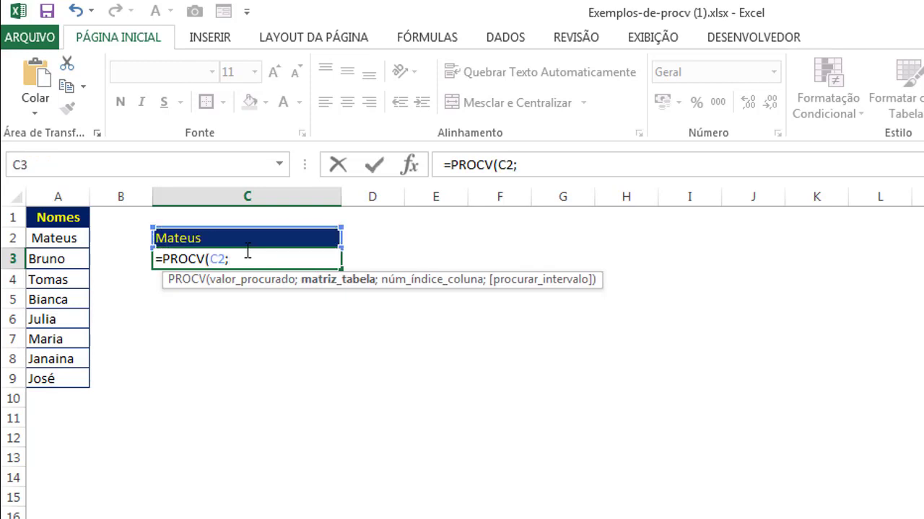
Complete the C3 PROCV with ARRUMAR(A2:A9) as the table, column index 1 and exact match 0, and enter it as an array formula.
type("arru")
key("Tab")
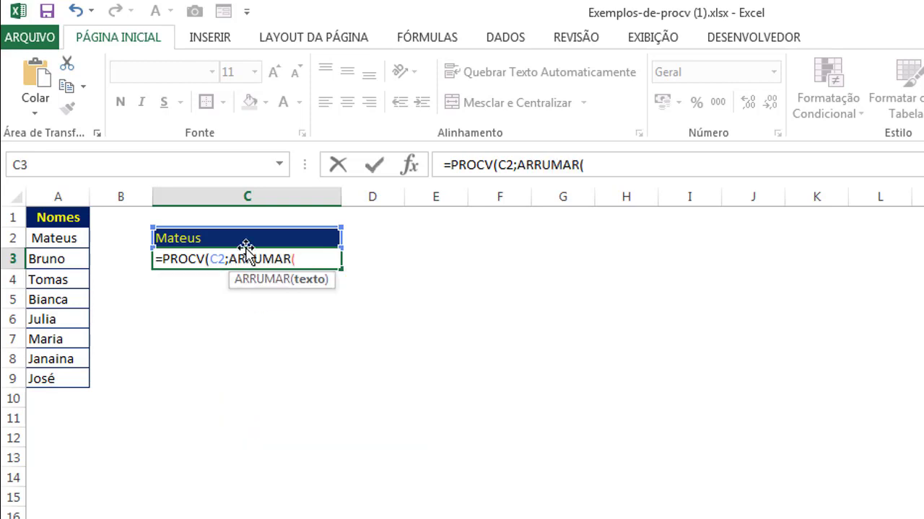
left_click_drag(50, 238, 49, 379)
type(");")
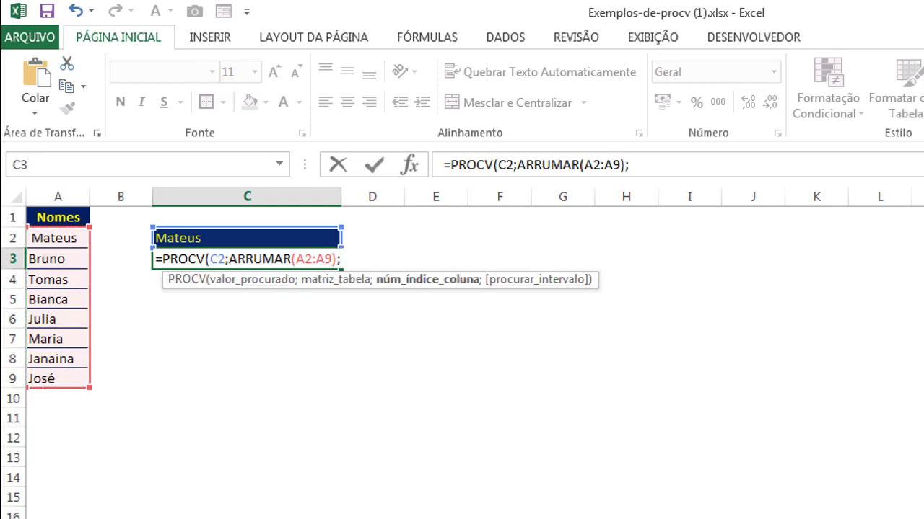
type("1;0")
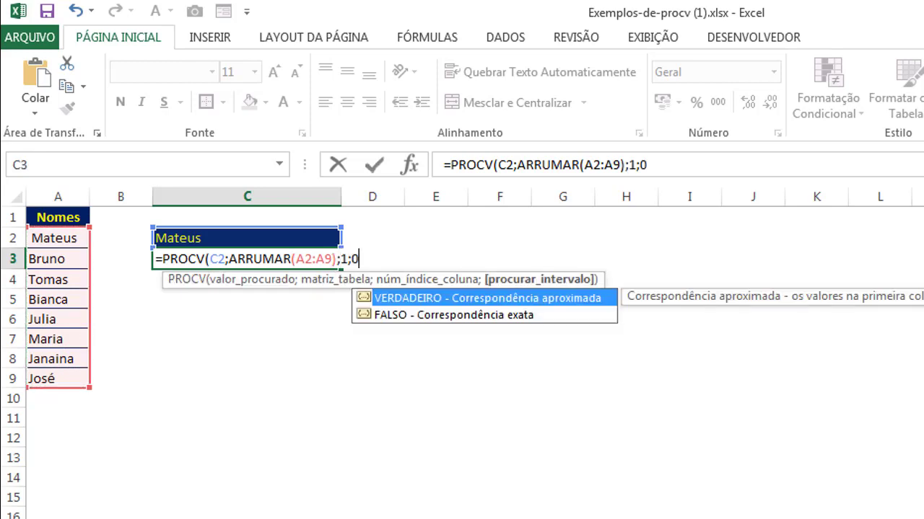
type(")")
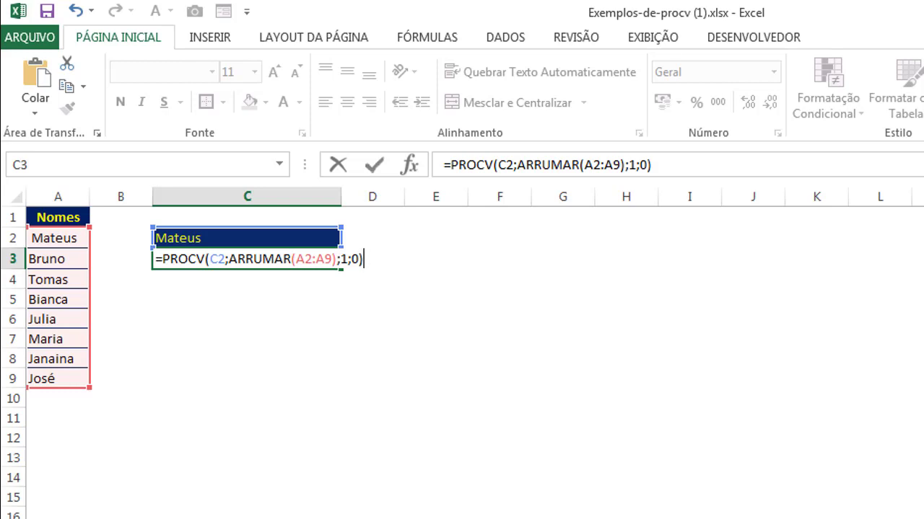
key("ctrl+Return")
left_click(237, 314)
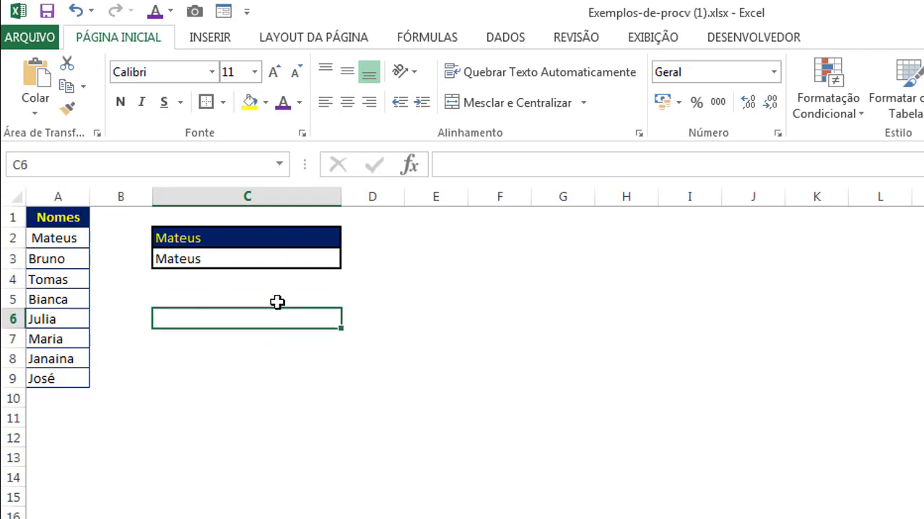
Compare the names in A2:A9, especially the leading space in A2, with the lookup result in C3.
left_click(119, 244)
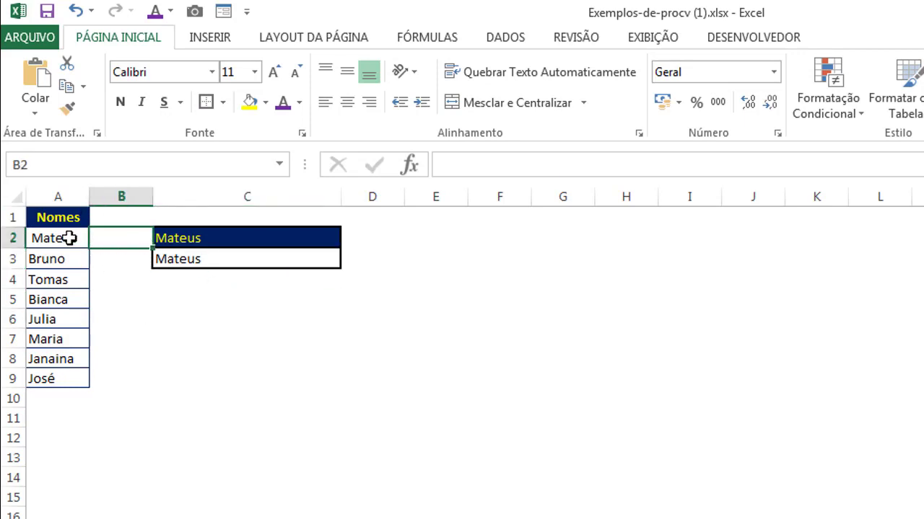
left_click_drag(70, 239, 58, 380)
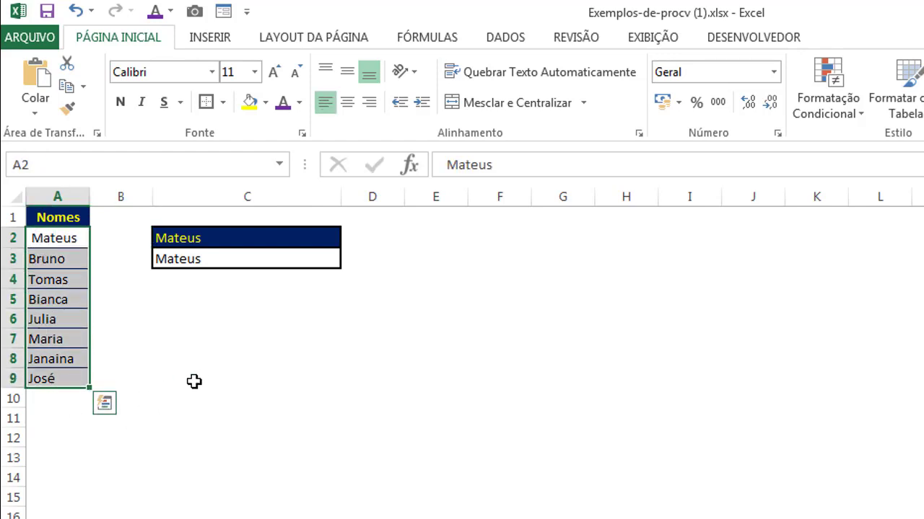
left_click(221, 357)
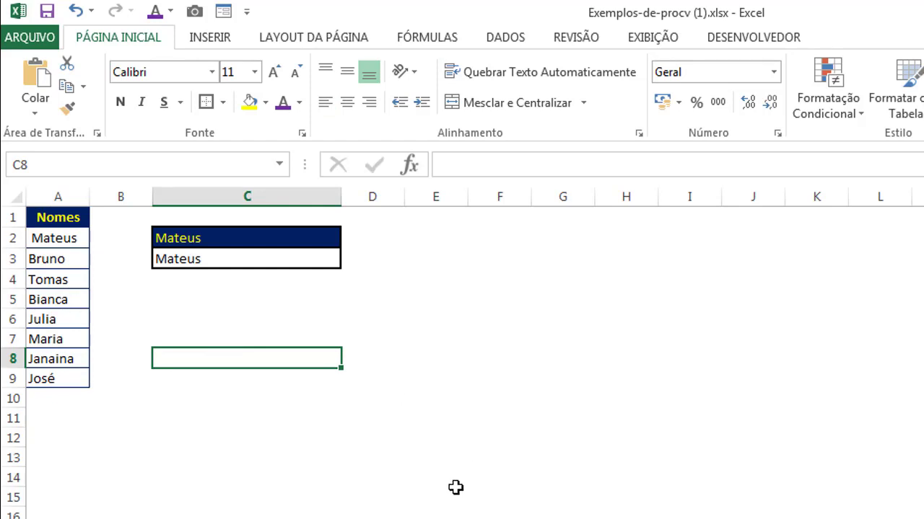
left_click(282, 260)
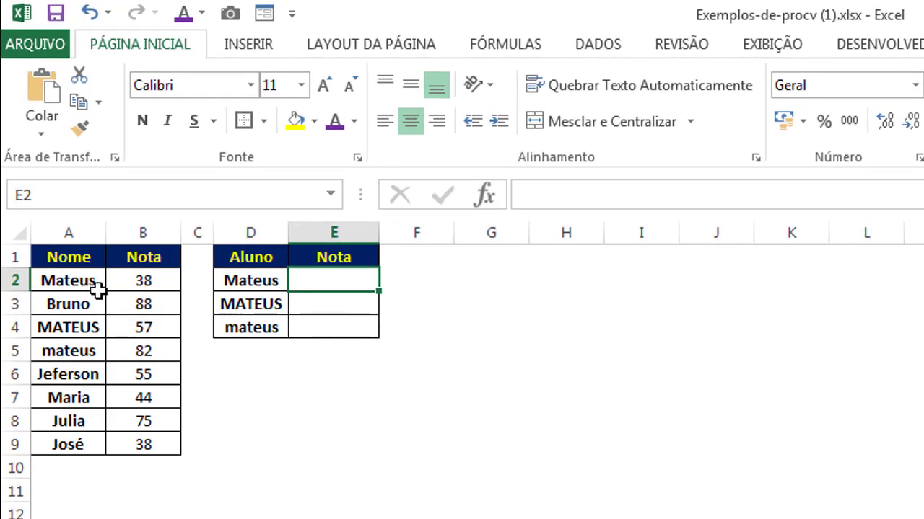
On the Nome/Nota sheet, examine the differently capitalised versions of one name in A2, A4 and A5 and in the "Aluno" list D2:D4.
left_click_drag(72, 282, 90, 292)
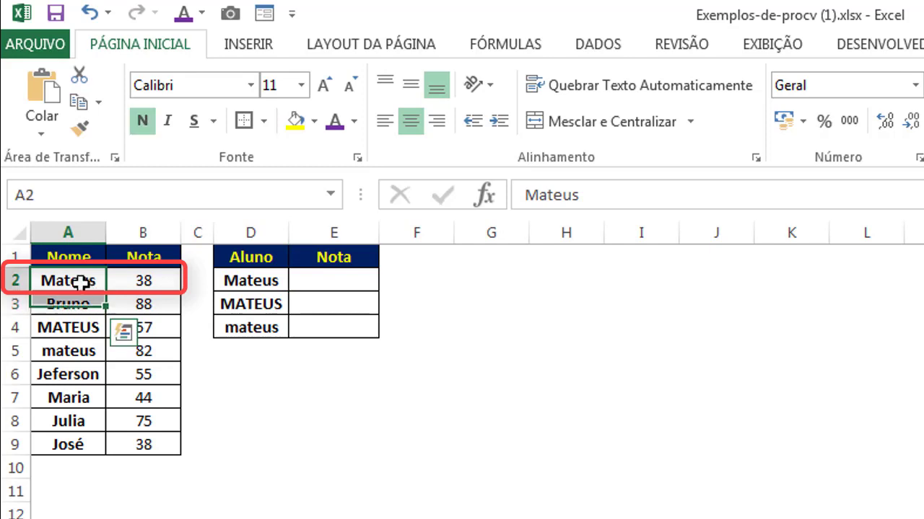
left_click(86, 326)
left_click(79, 357)
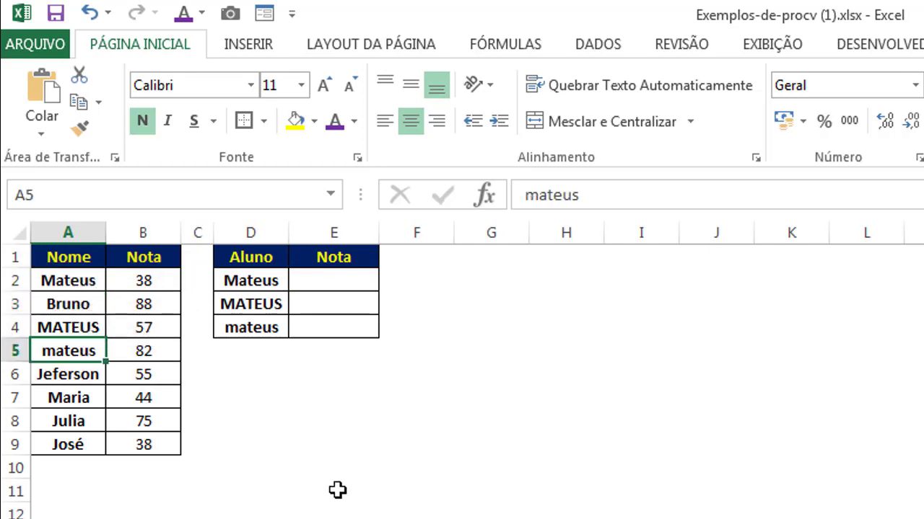
left_click_drag(336, 491, 293, 470)
left_click(260, 461)
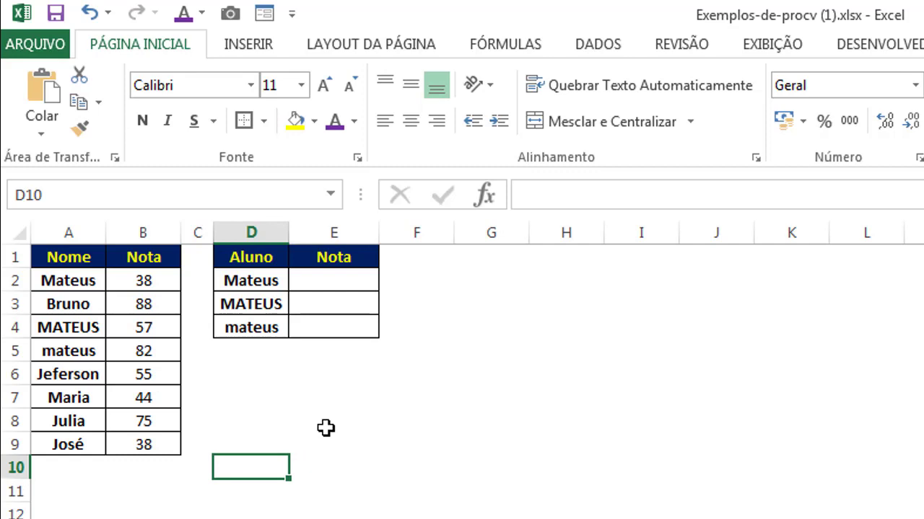
left_click_drag(271, 283, 269, 326)
left_click(296, 377)
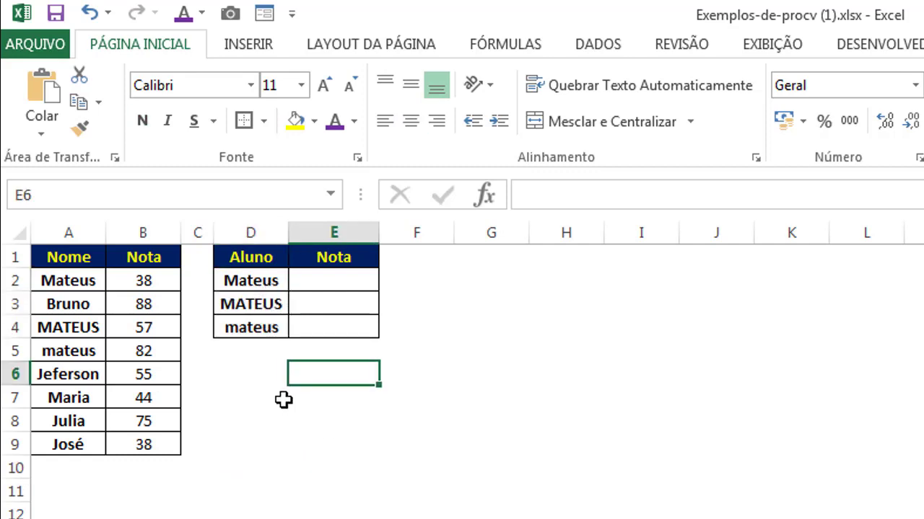
left_click(331, 281)
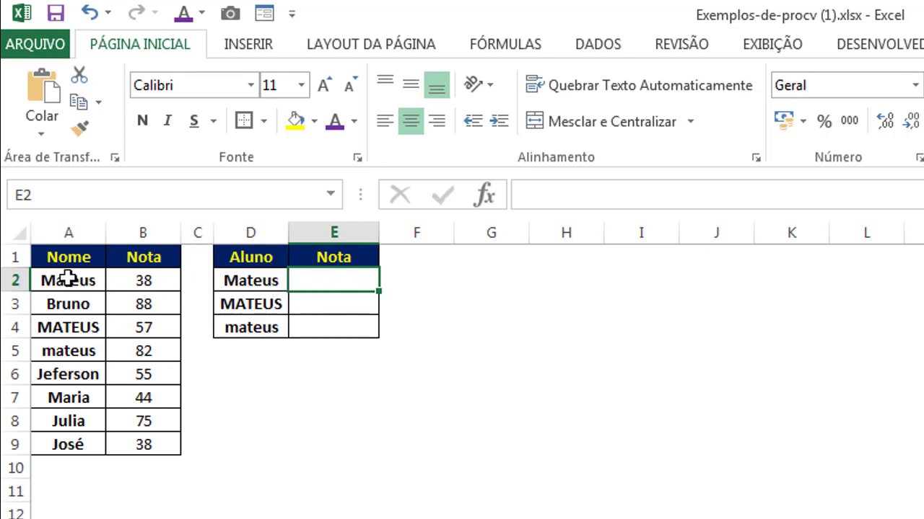
left_click_drag(68, 280, 147, 281)
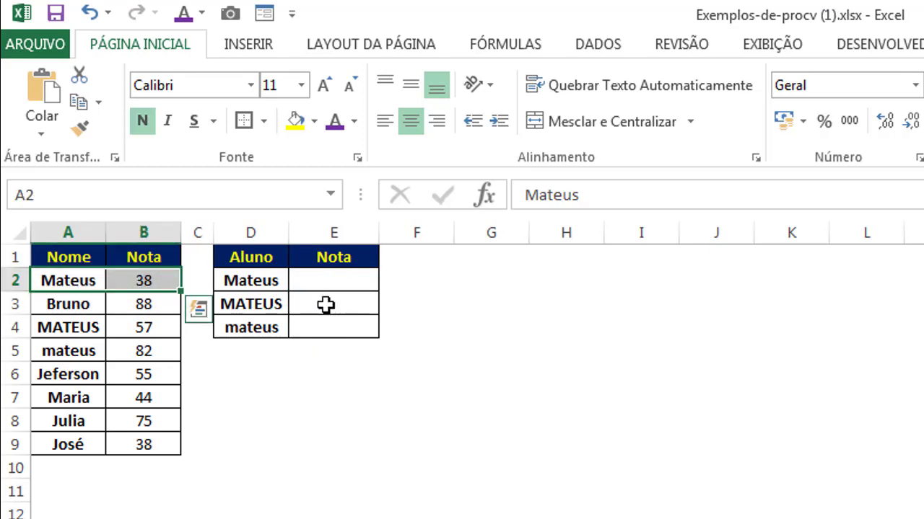
left_click(326, 282)
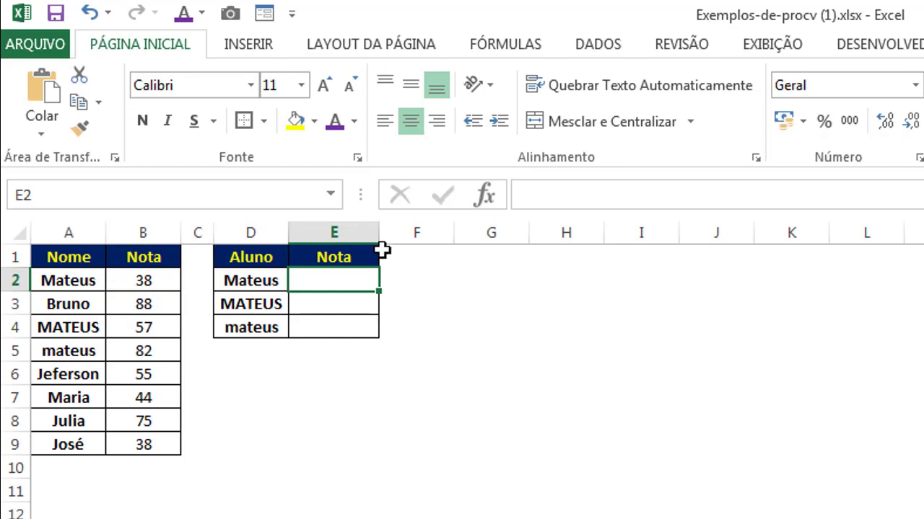
Widen column E of the "Aluno" table and insert a blank column between "Nome" and "Nota" in the first table.
left_click_drag(381, 239, 430, 243)
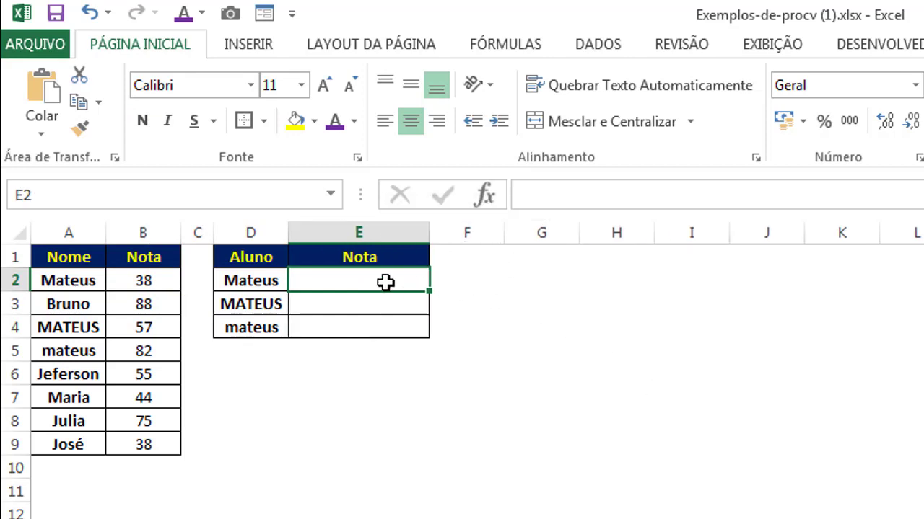
left_click(137, 232)
right_click(139, 237)
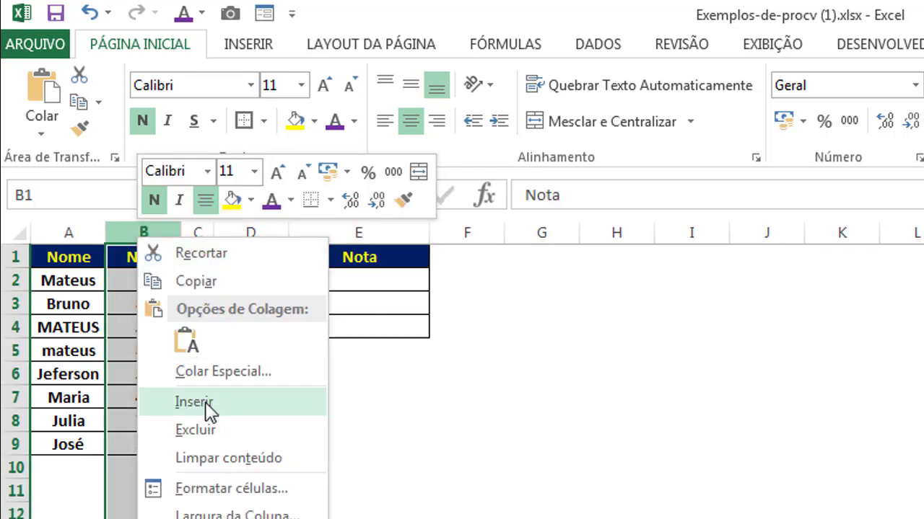
left_click(206, 404)
Enter =LIN() in B2 of the inserted column and fill it down through B10.
left_click(146, 286)
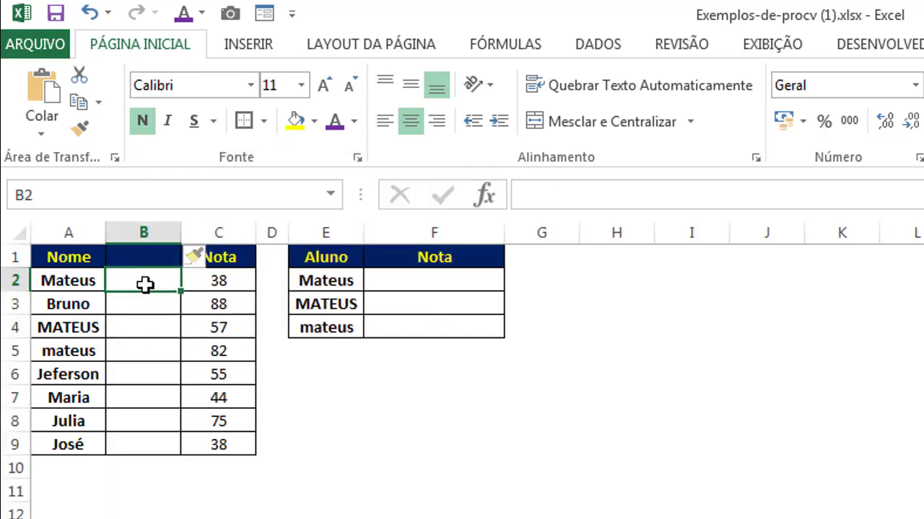
type("=li")
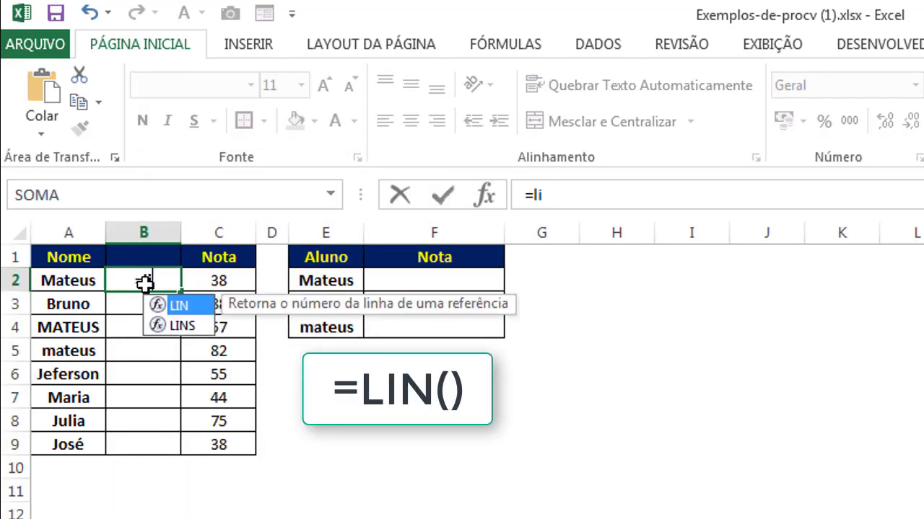
key("Tab")
type(")")
key("Return")
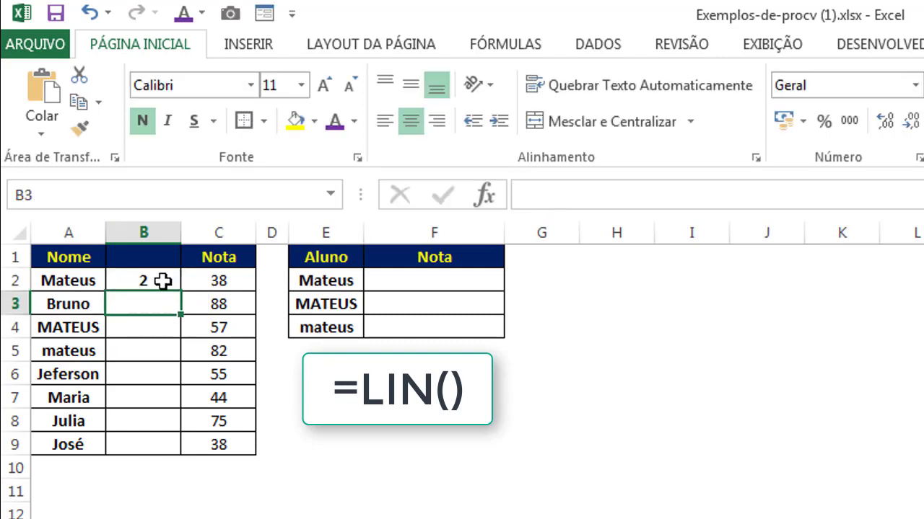
left_click(163, 280)
left_click_drag(181, 292, 182, 471)
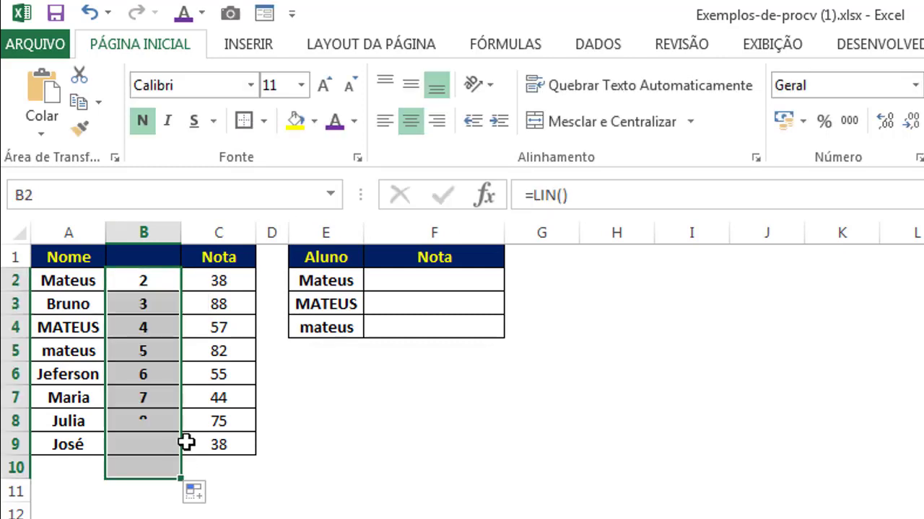
Clear the extra row number below the first table in B10.
left_click(171, 465)
key("Delete")
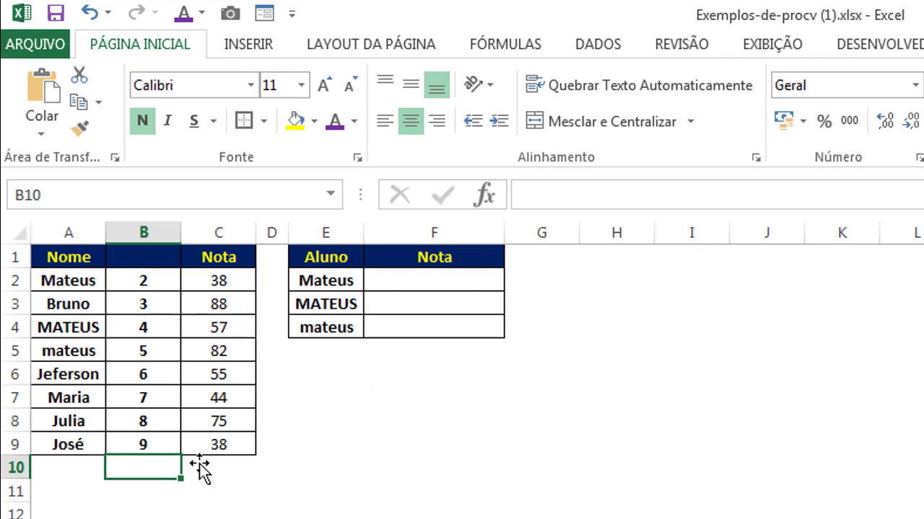
left_click(353, 467)
Enter the array formula =PROCV(MÁXIMO(EXATO(E2;$A$2:$A$9)*(LIN($A$2:$A$9)));$B$2:$C$9;2;0) in F2 and fill it down to F4.
left_click(411, 282)
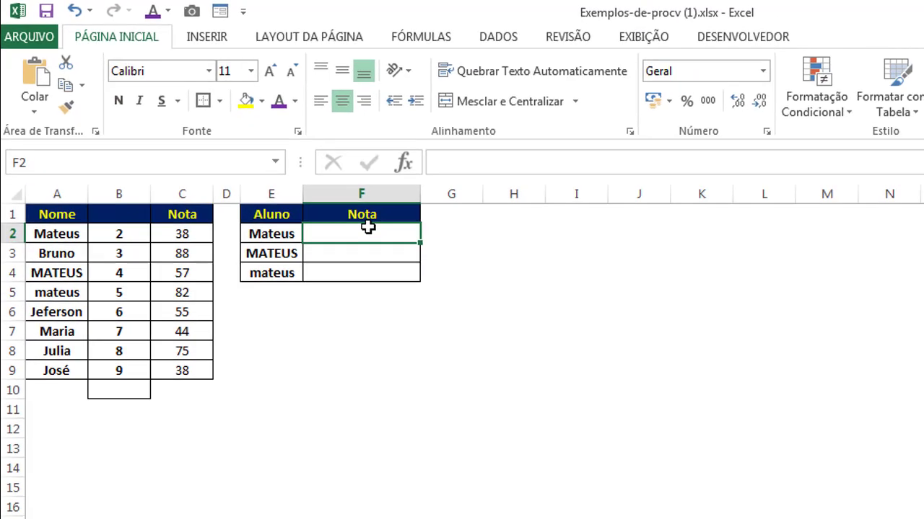
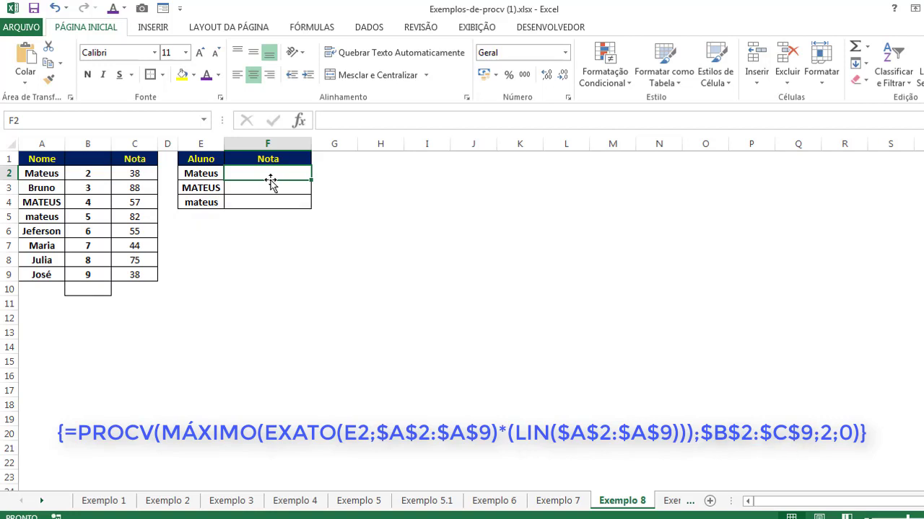
double_click(253, 174)
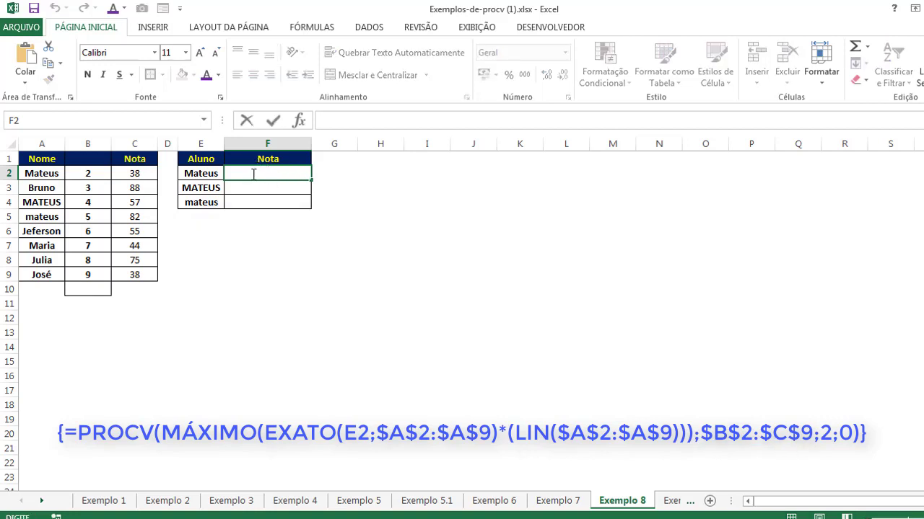
type("=PROCV(MÁXIMO(EXATO(E2;$A$2:$A$9)*(LIN($A$2:$A$9)));$B$2:$C$9;2;0)")
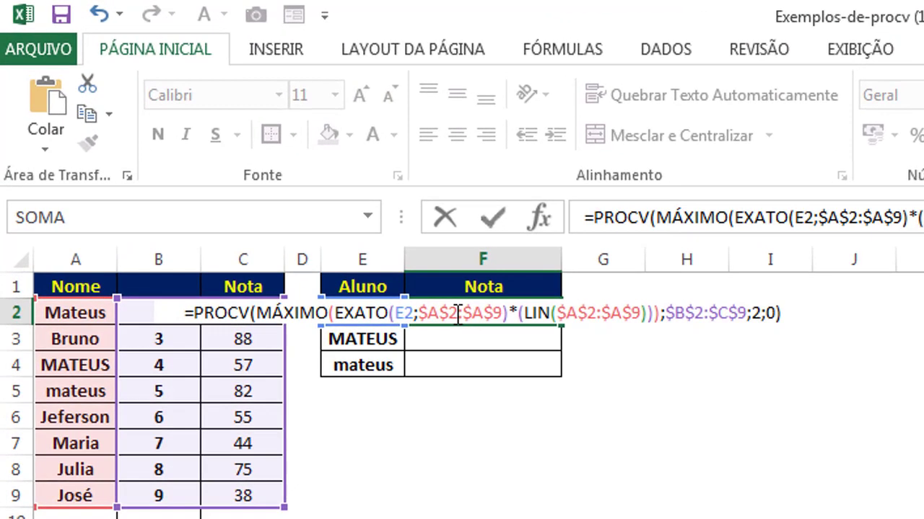
key("ctrl+shift+Return")
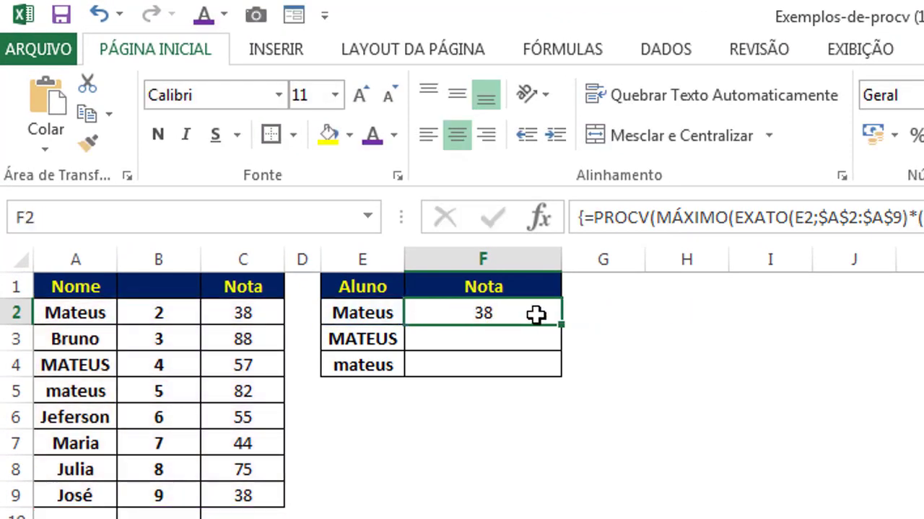
left_click_drag(561, 324, 557, 375)
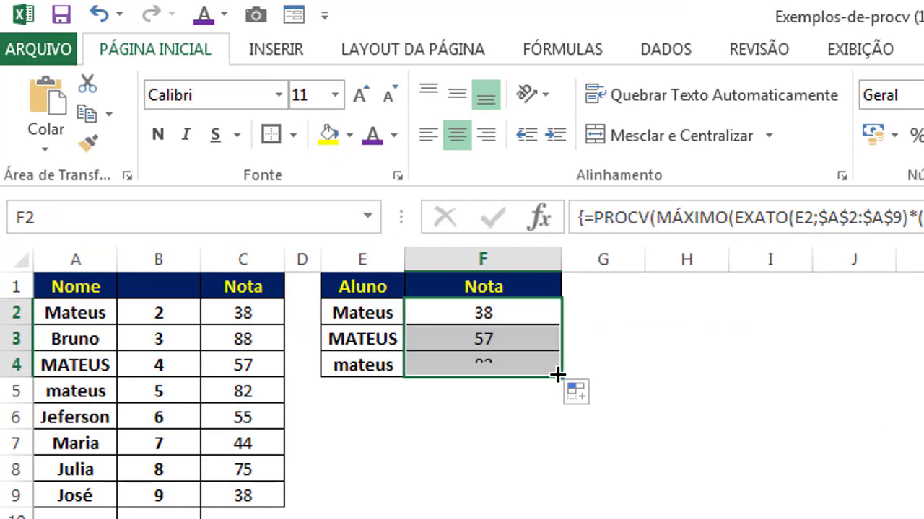
left_click(532, 415)
left_click(525, 314)
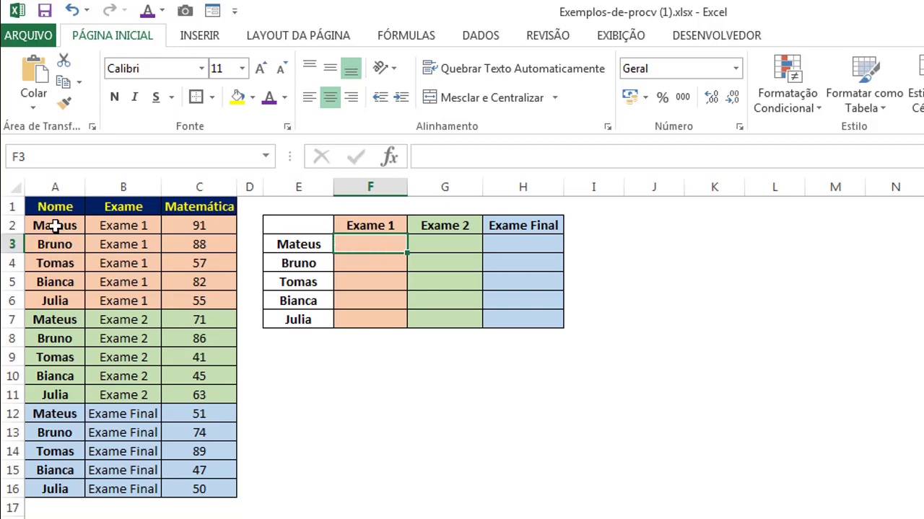
On the exam sheet, examine the Nome, Exame and Matemática columns and the matching empty Exame 1, Exame 2 and Exame Final cells.
left_click_drag(55, 226, 61, 485)
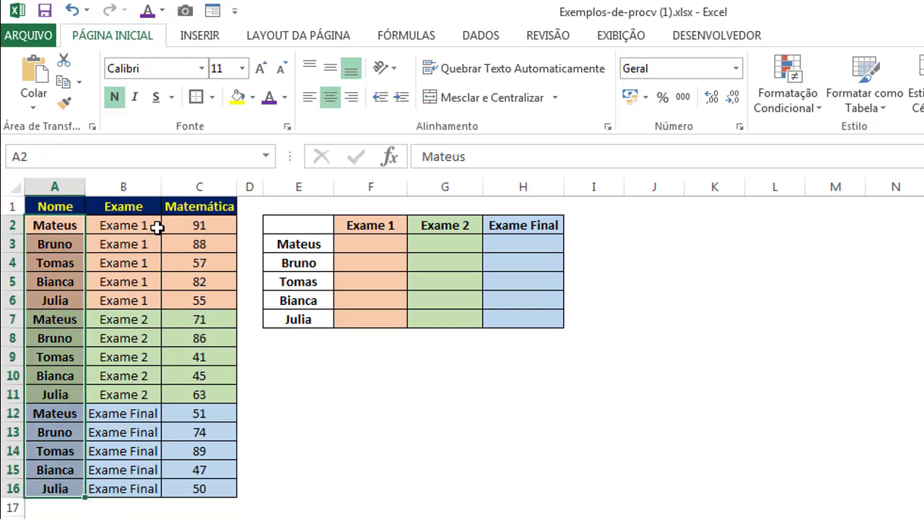
left_click_drag(157, 227, 121, 492)
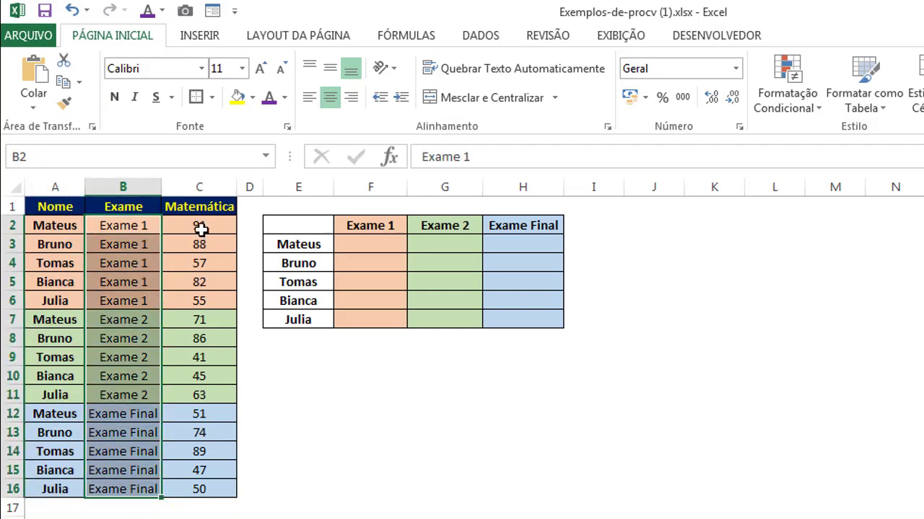
left_click_drag(201, 228, 216, 488)
left_click(423, 399)
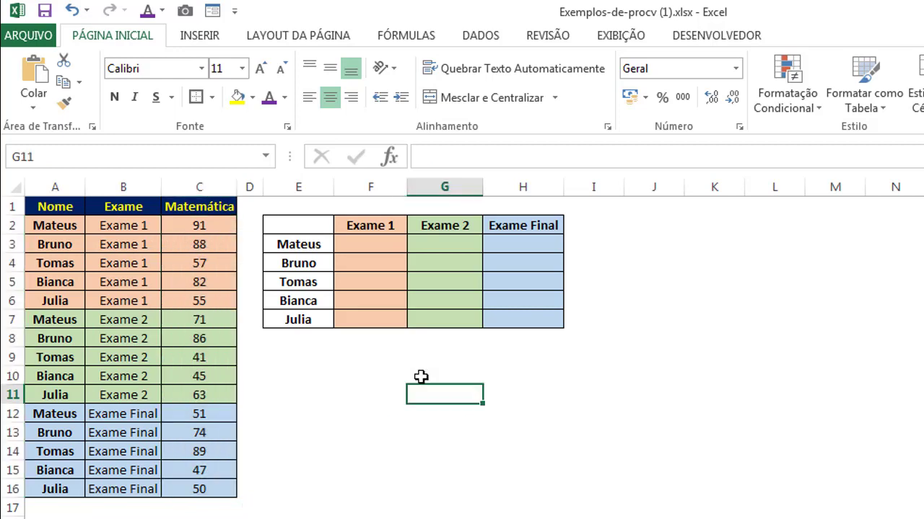
left_click(384, 246)
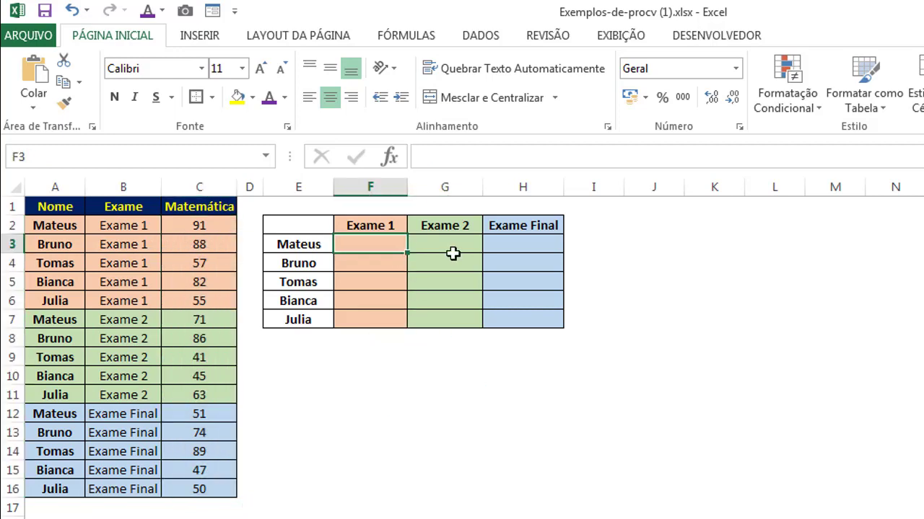
left_click(458, 251)
left_click(489, 248)
left_click(371, 264)
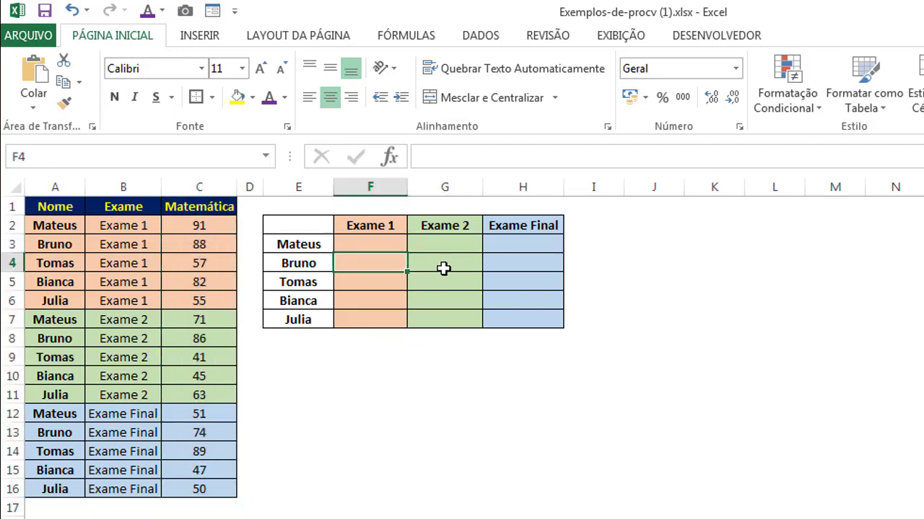
left_click(443, 268)
left_click(536, 264)
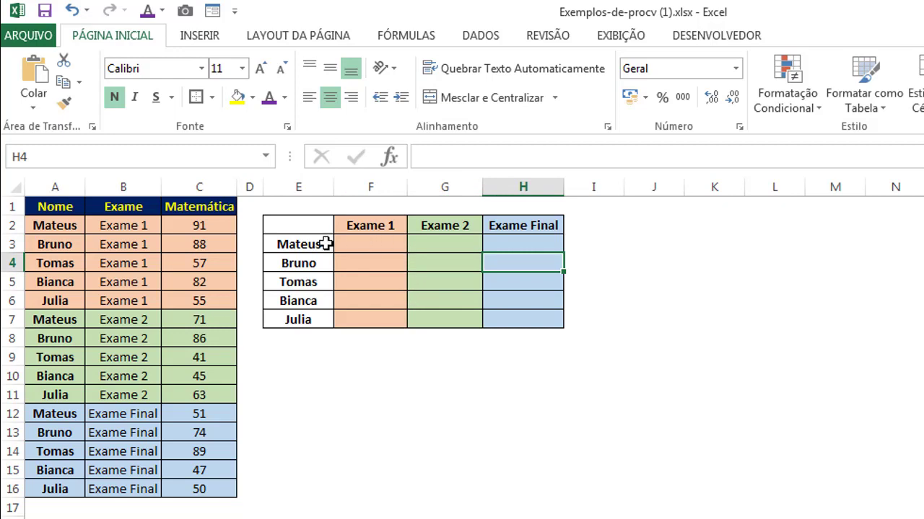
left_click(355, 244)
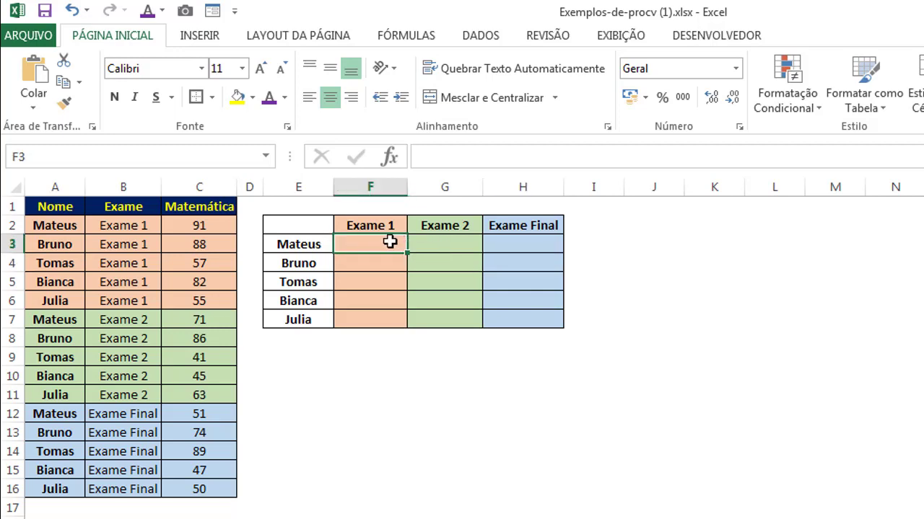
left_click_drag(213, 228, 64, 228)
left_click(391, 241)
left_click(431, 244)
left_click(513, 244)
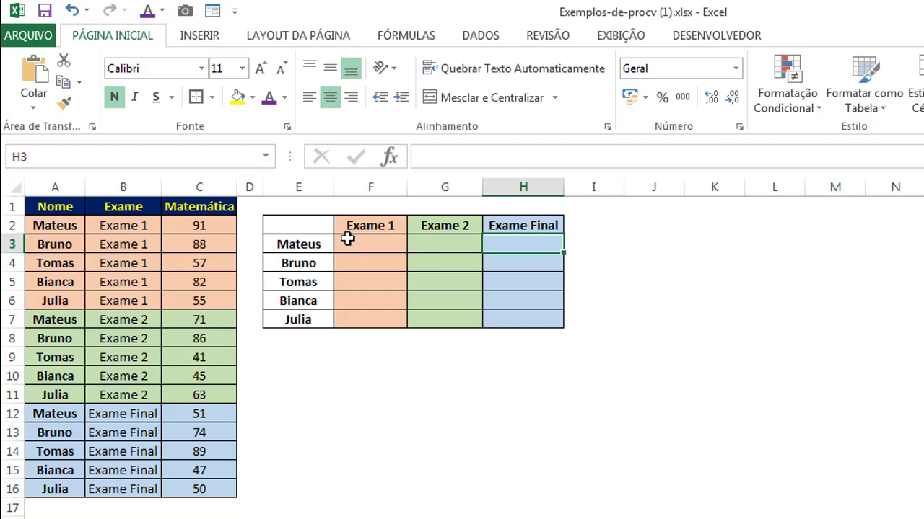
Insert a blank column between "Exame" and "Matemática" and remove the fill colour from C2:C16.
right_click(209, 187)
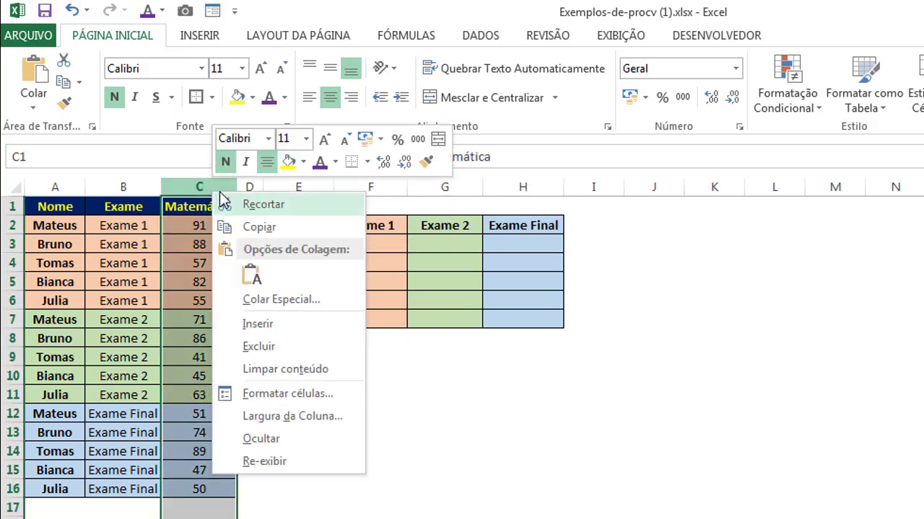
left_click(257, 324)
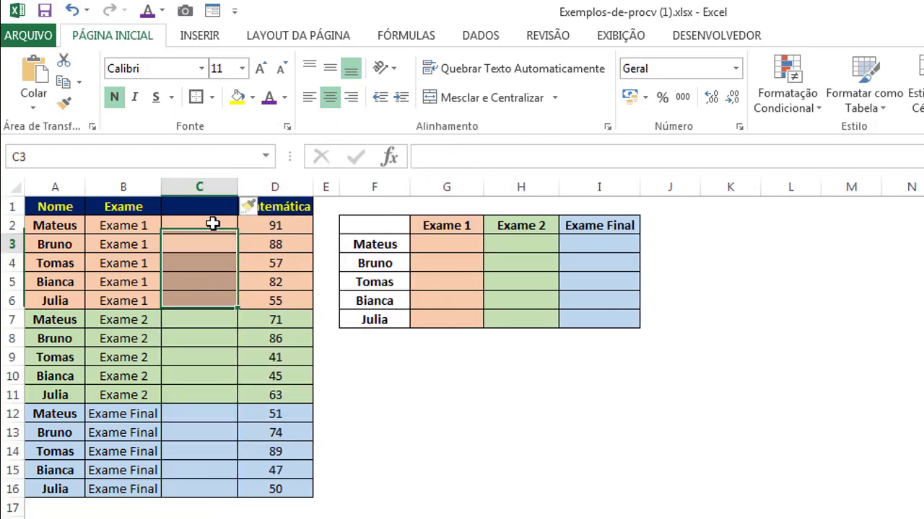
left_click_drag(214, 223, 214, 491)
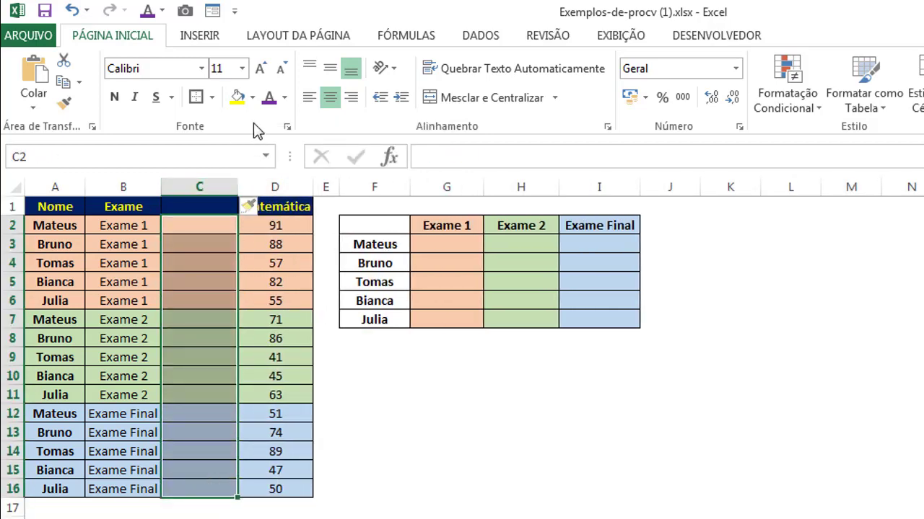
left_click(253, 98)
left_click(267, 262)
Enter =A2&"|"&B2 in C2, fill it down to C16, and fit column C's width to its contents.
left_click(197, 227)
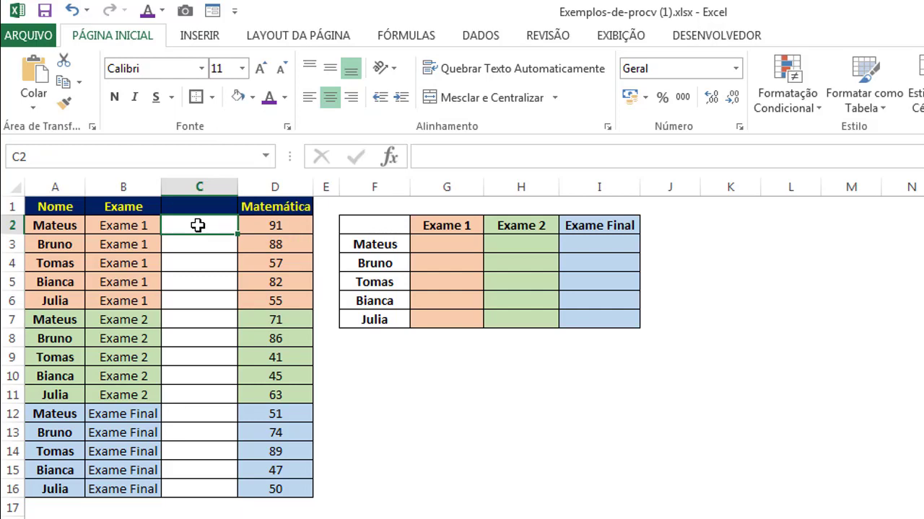
type("=A2&\"|\"&B2")
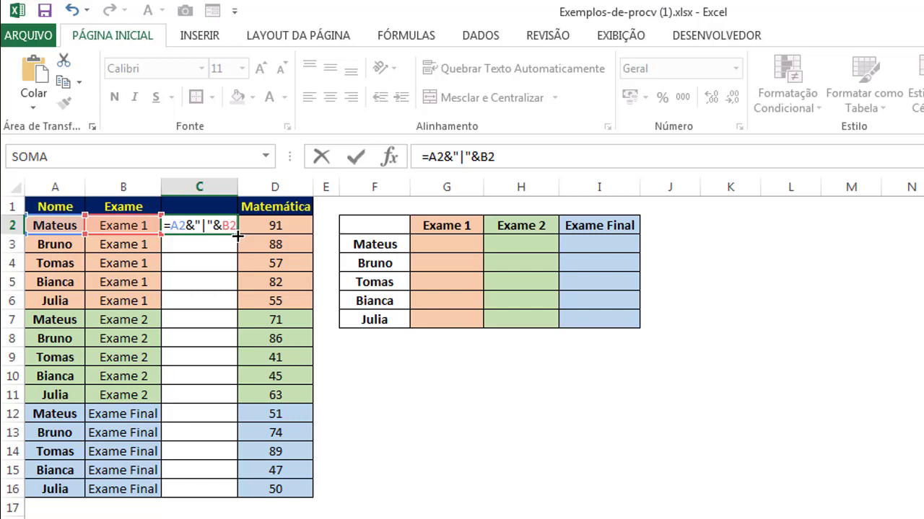
key("Return")
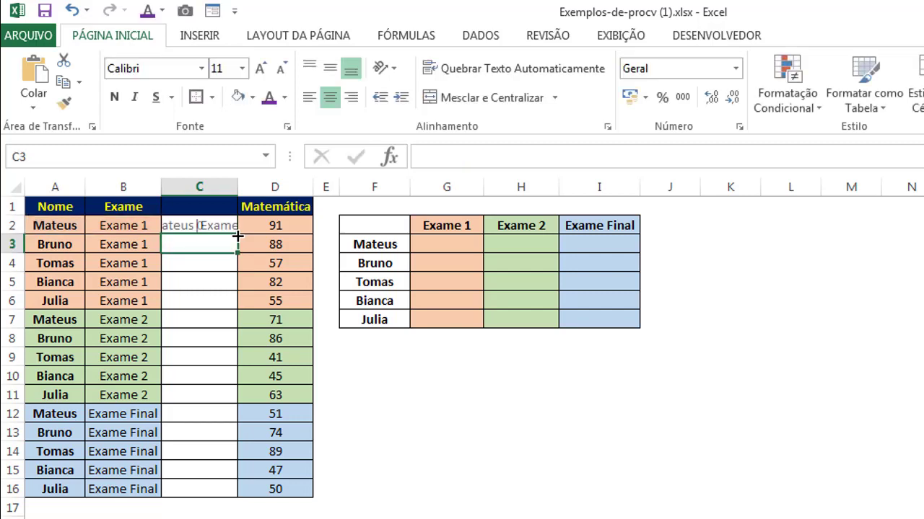
double_click(239, 186)
left_click(261, 229)
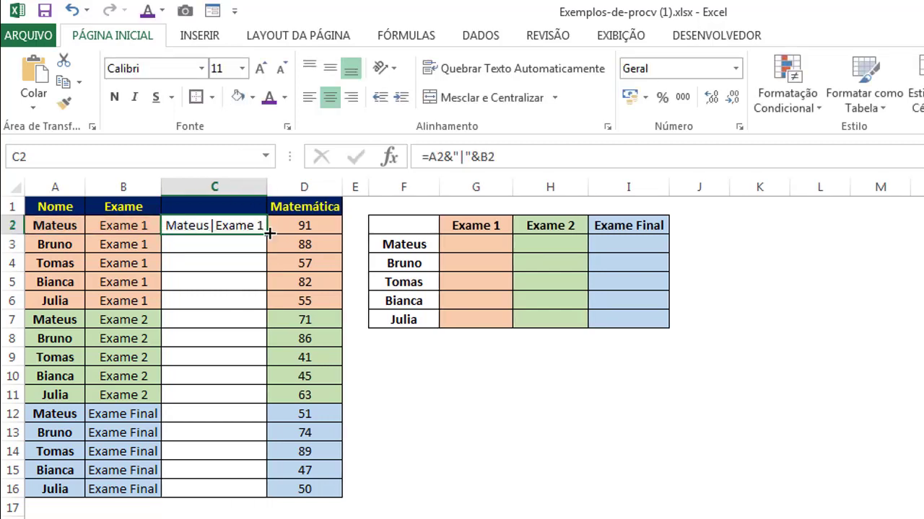
left_click_drag(247, 352, 246, 497)
left_click(514, 445)
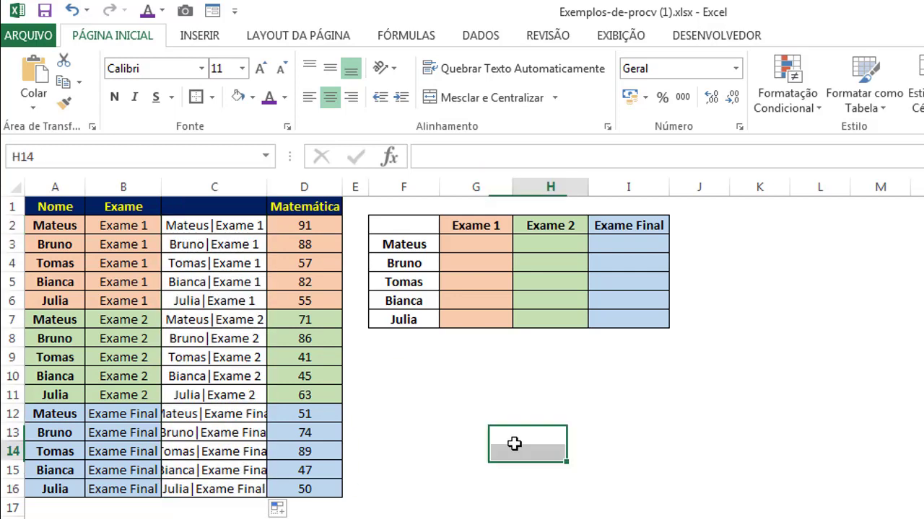
double_click(267, 187)
left_click(483, 392)
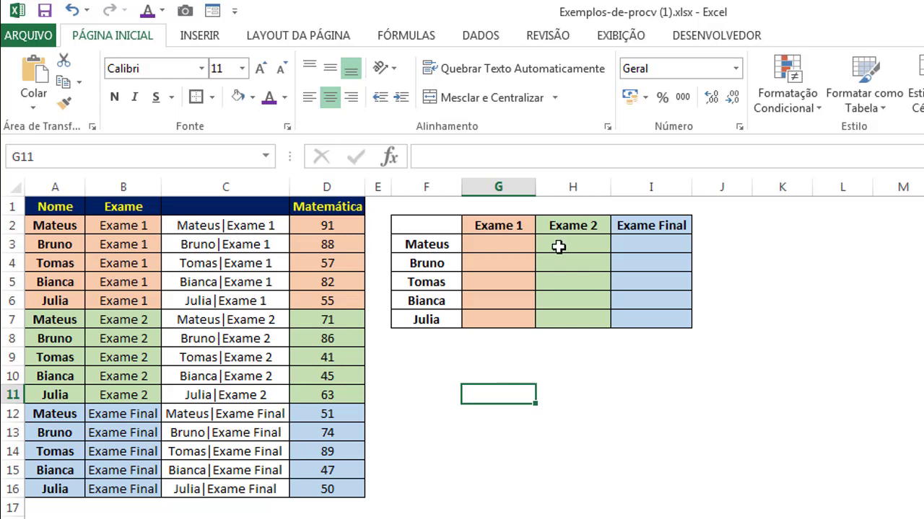
Enter =PROCV(F3&"|"&G2;C2:D16;2;0) in G3.
left_click(504, 244)
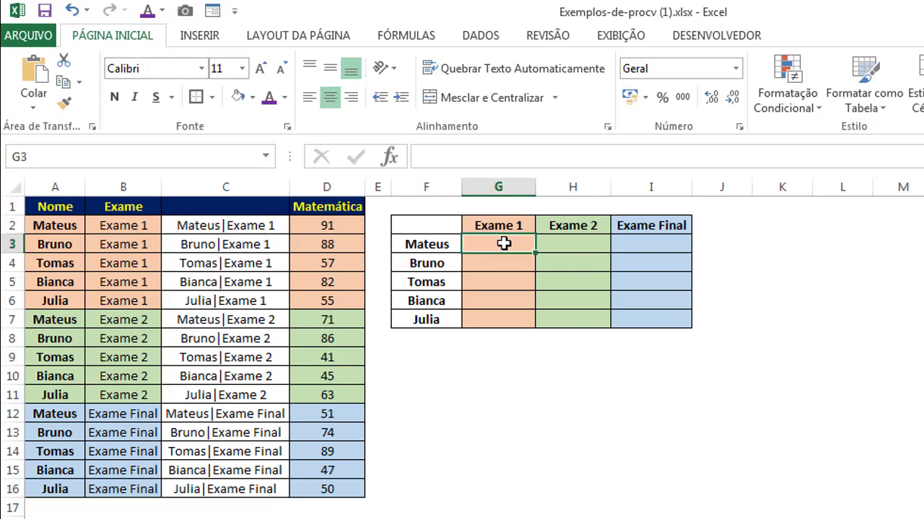
double_click(504, 244)
type("=p")
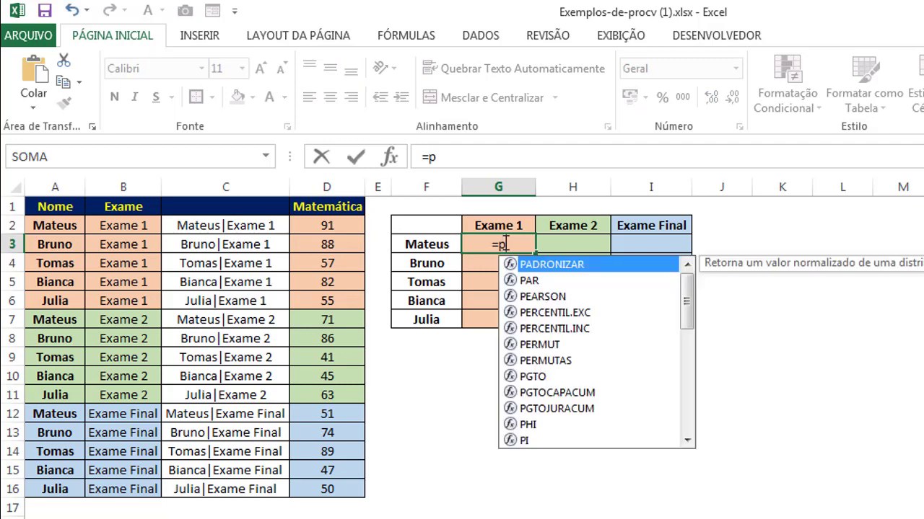
type("rocv")
key("Tab")
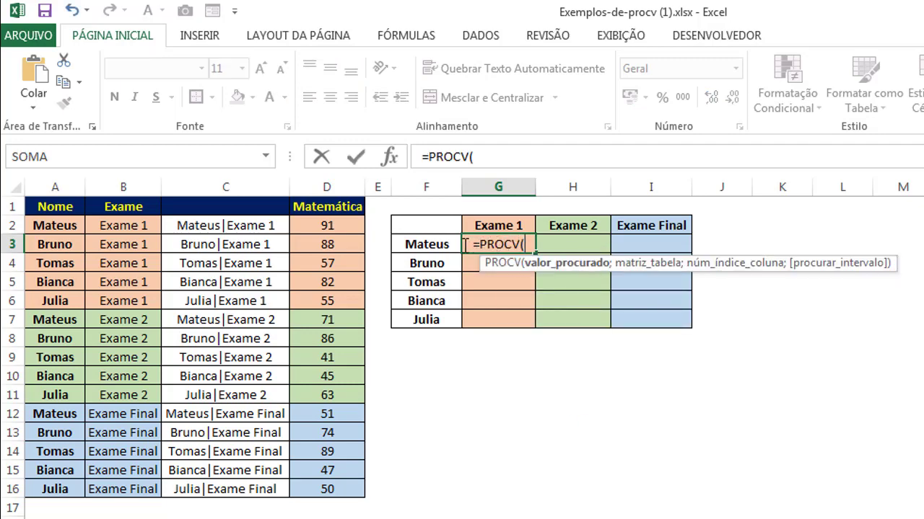
left_click(433, 244)
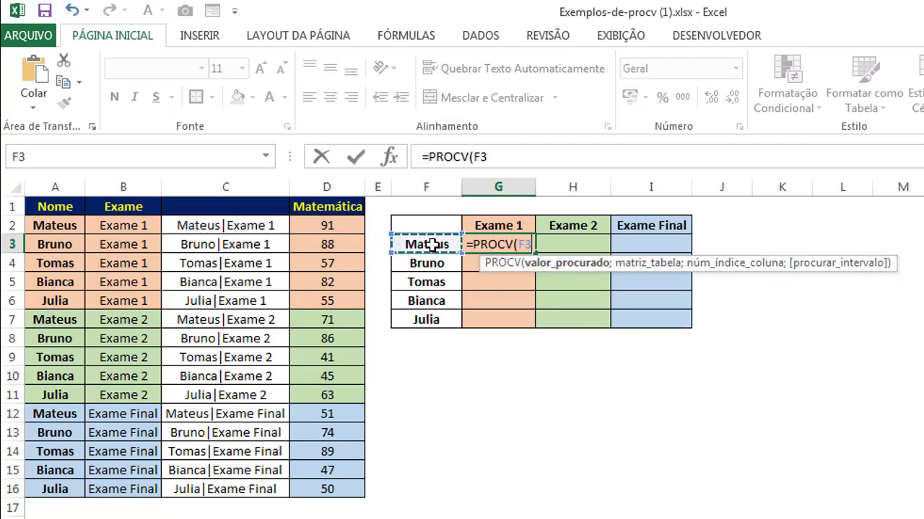
type("&")
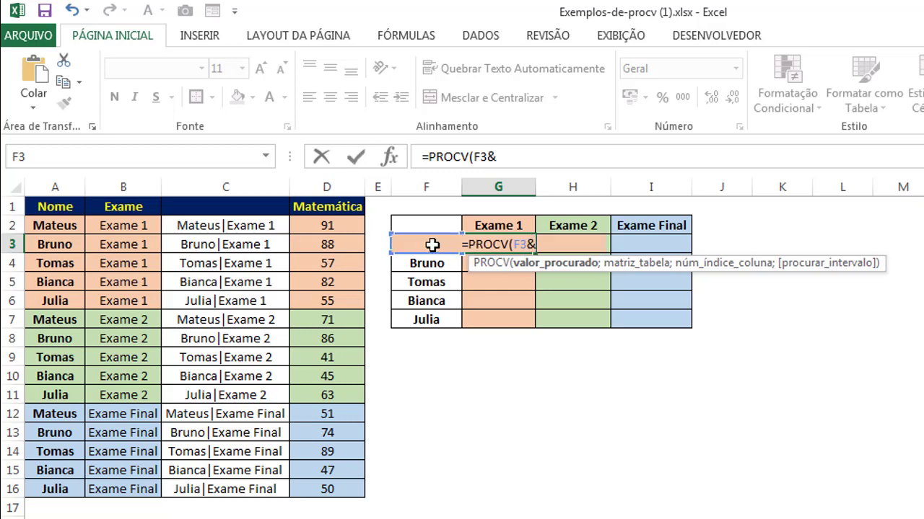
type("\"|\"")
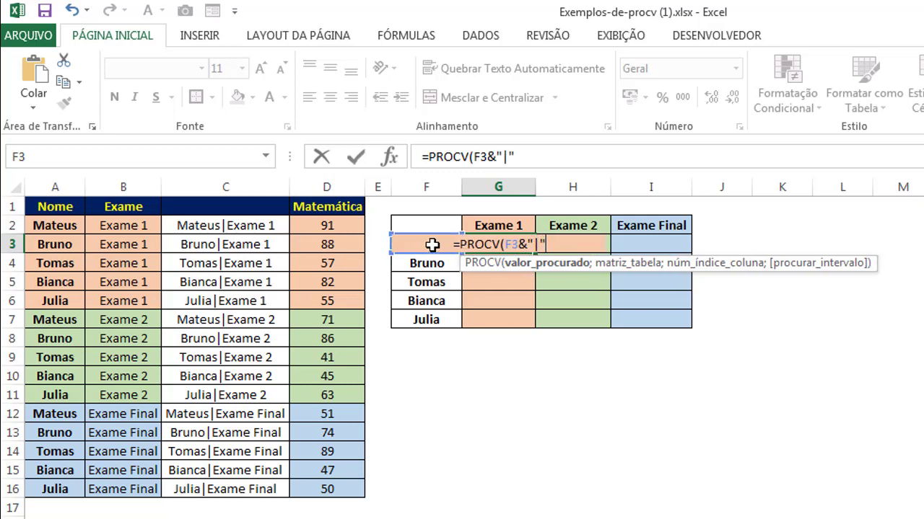
type("&")
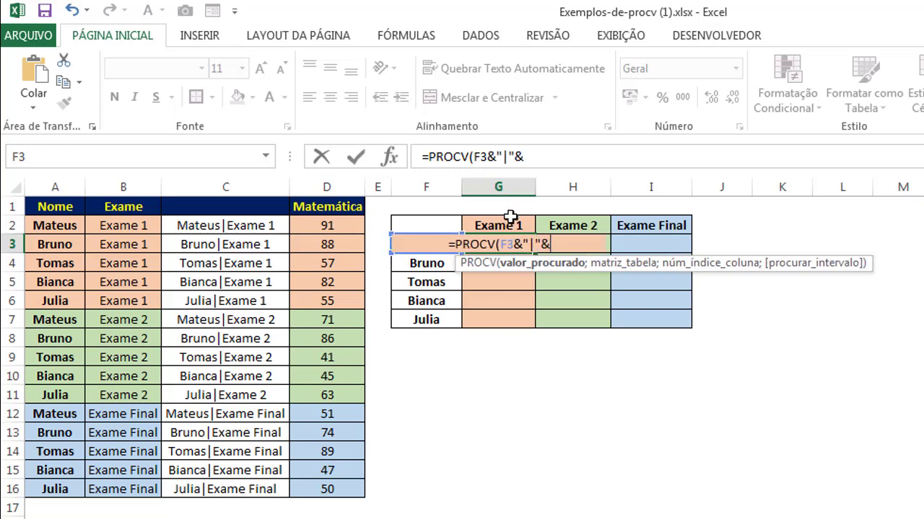
left_click(507, 225)
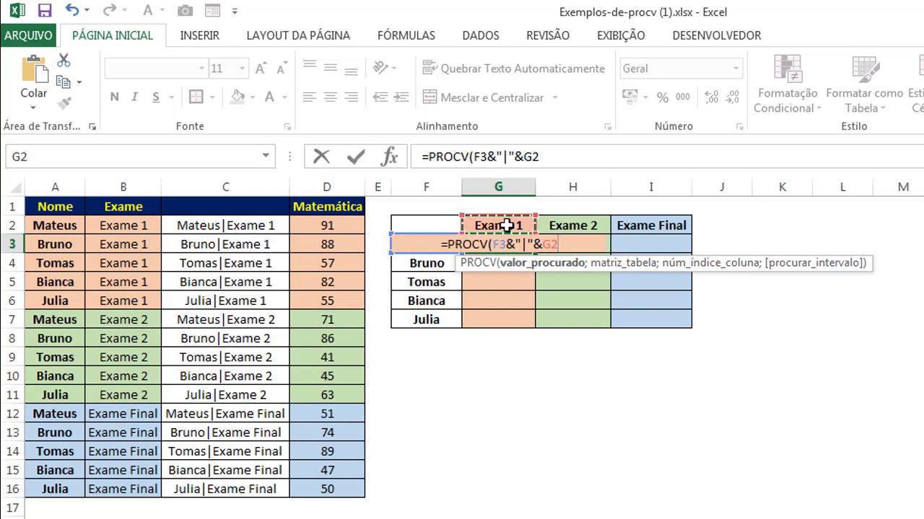
type(";")
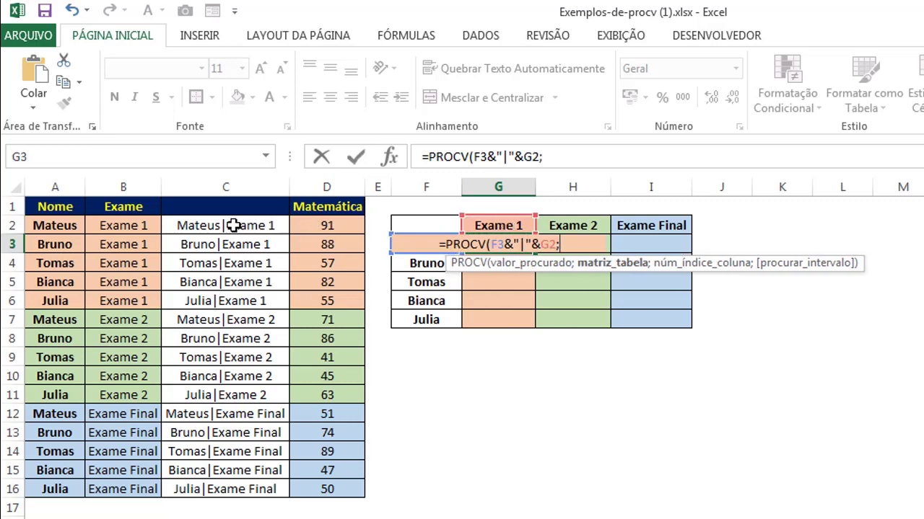
left_click_drag(264, 226, 312, 485)
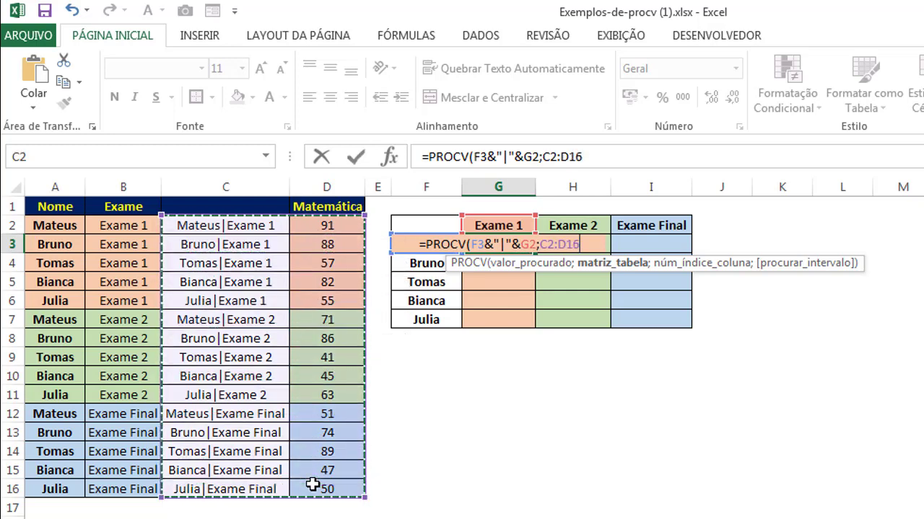
type(";")
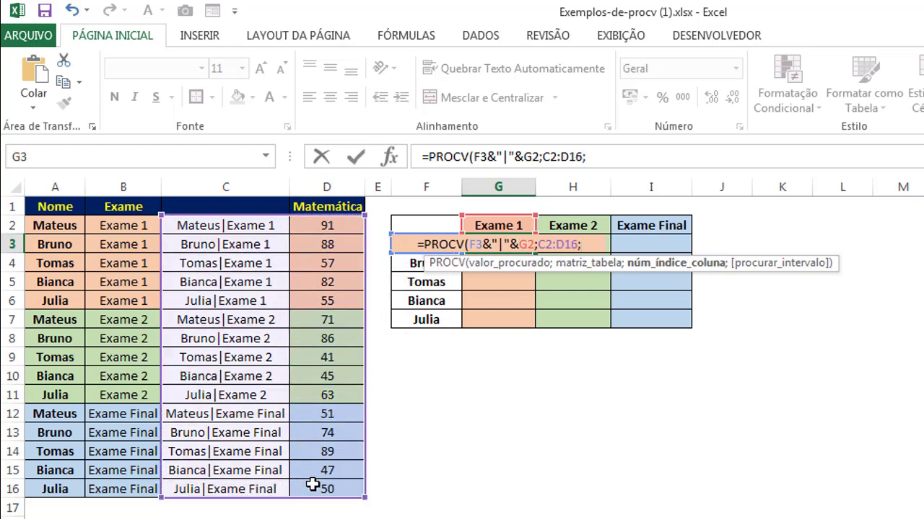
type("2")
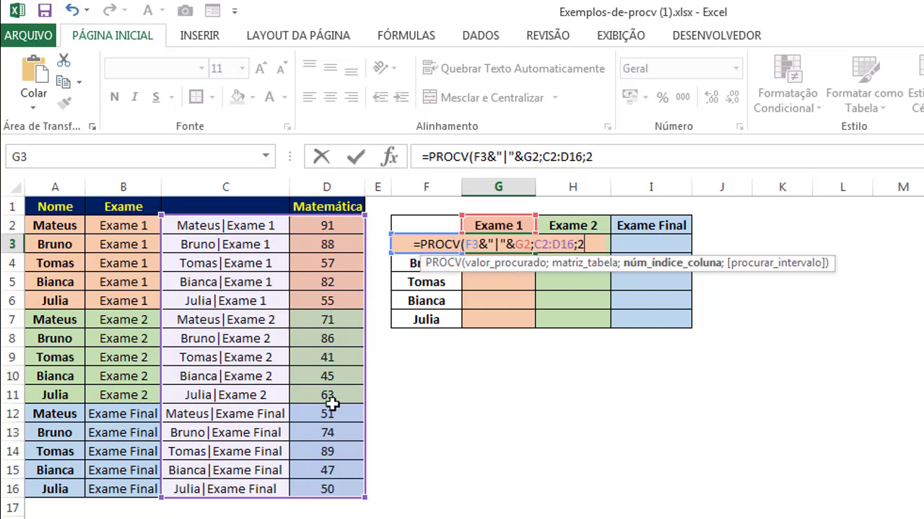
type(";")
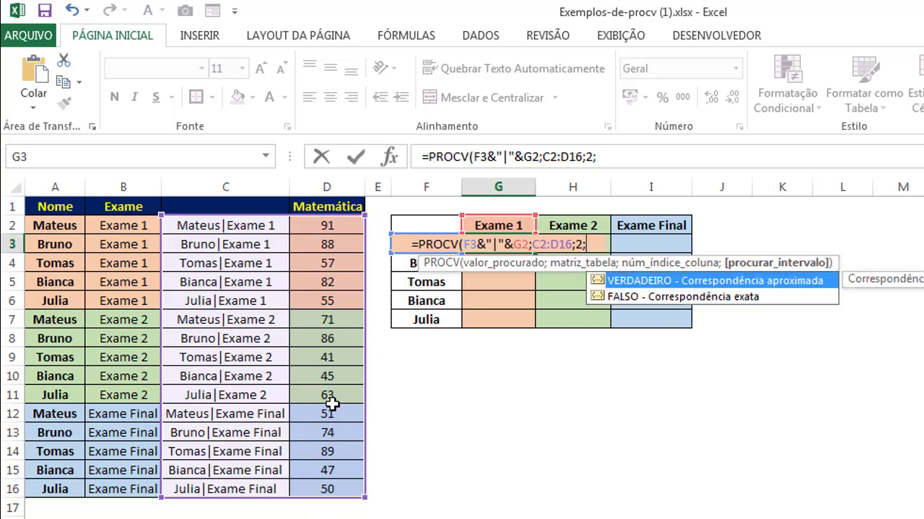
type("0)")
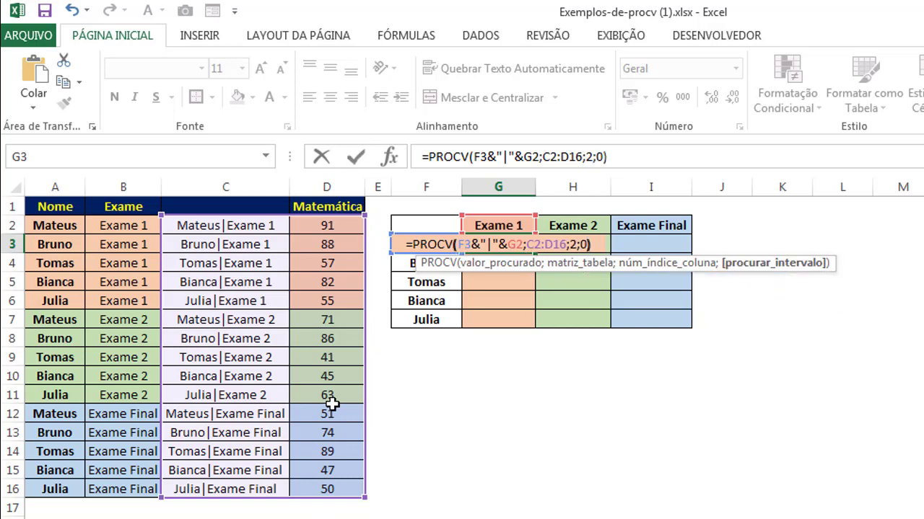
key("Return")
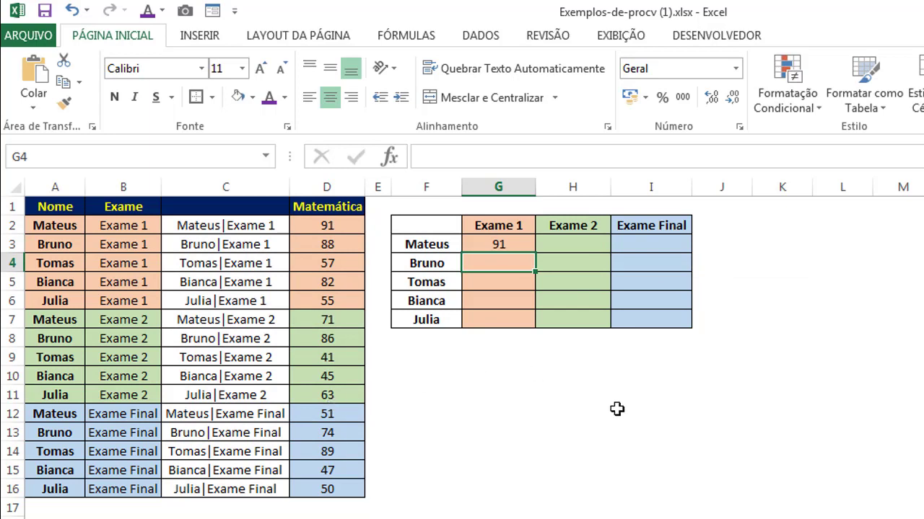
Fix the references in G3's formula so it reads =PROCV($F3&"|"&G$2;$C$2:$D$16;2;0).
left_click(509, 243)
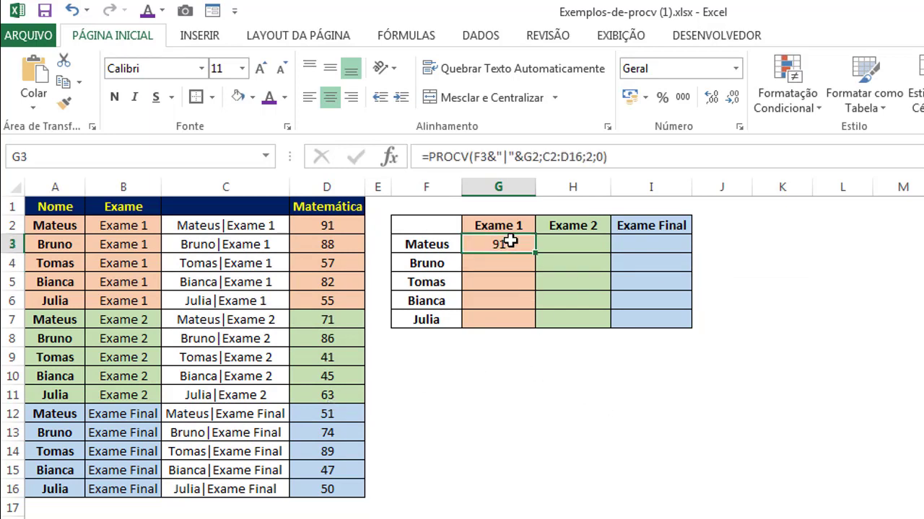
left_click(476, 157)
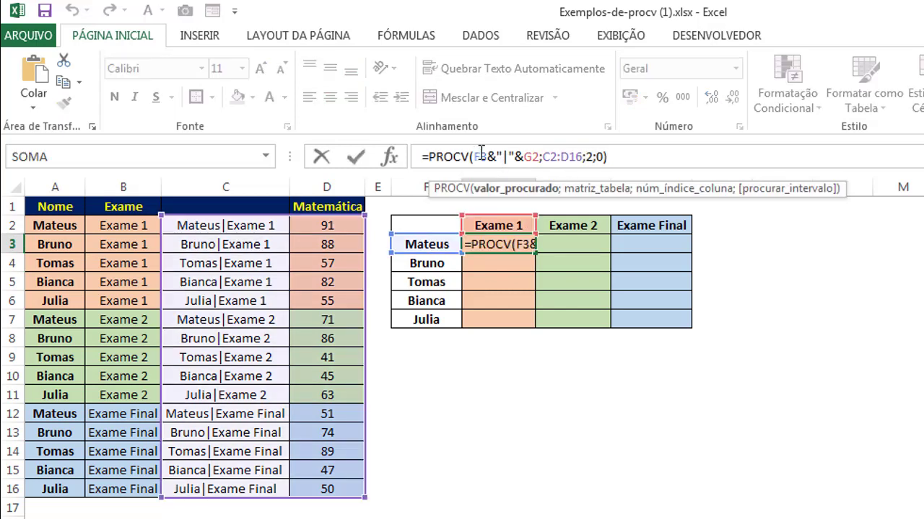
key("F4")
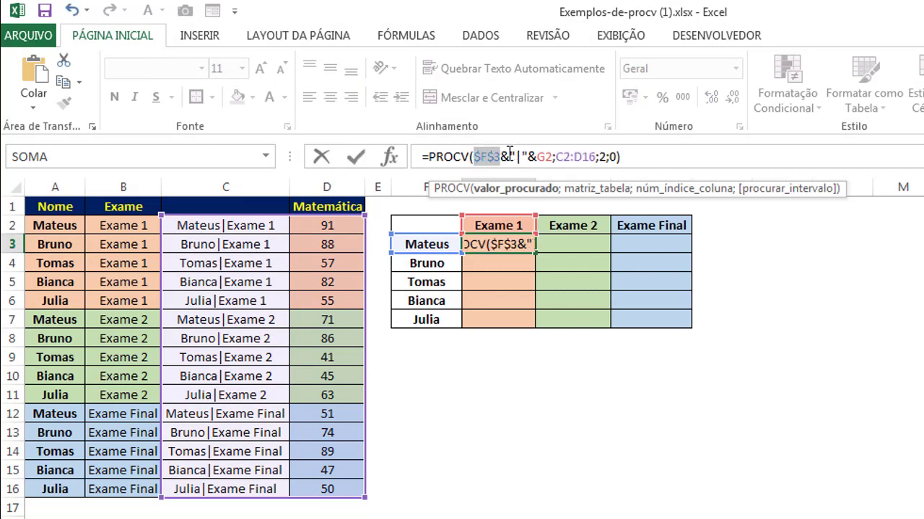
key("F4")
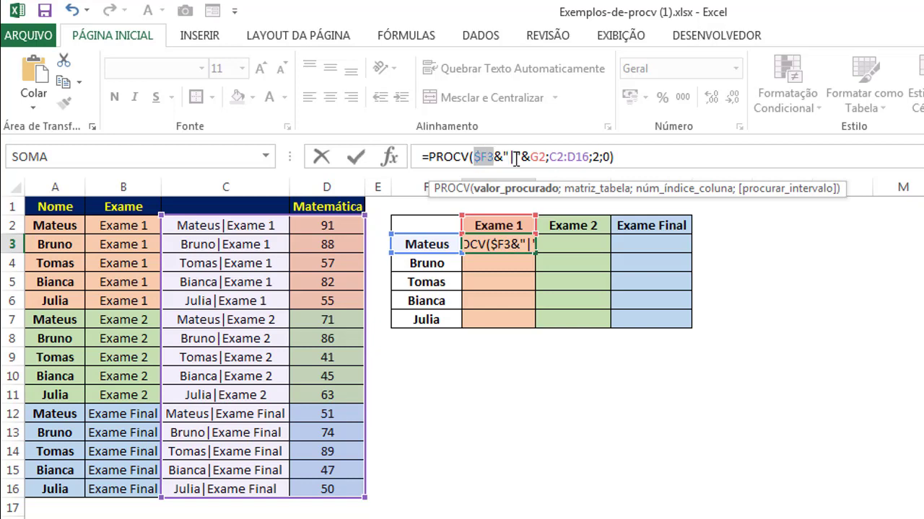
key("F4")
left_click(531, 157)
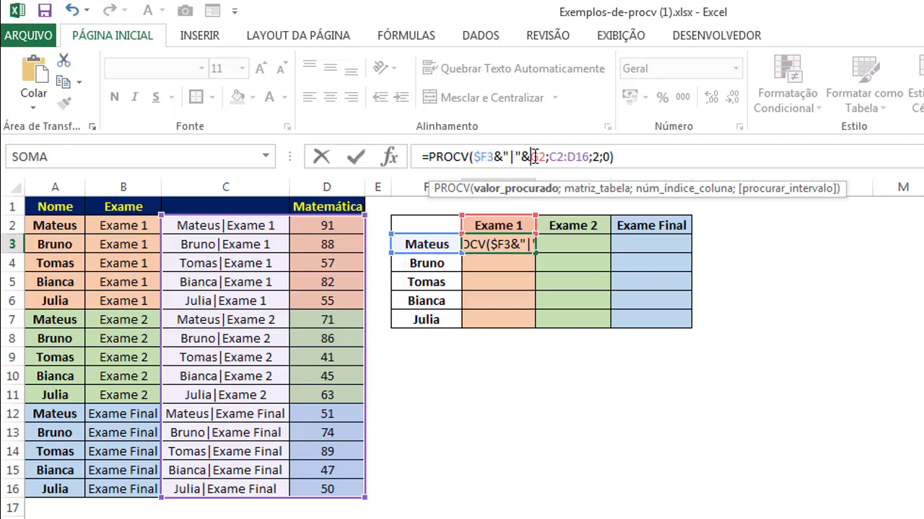
key("F4")
key("F4")
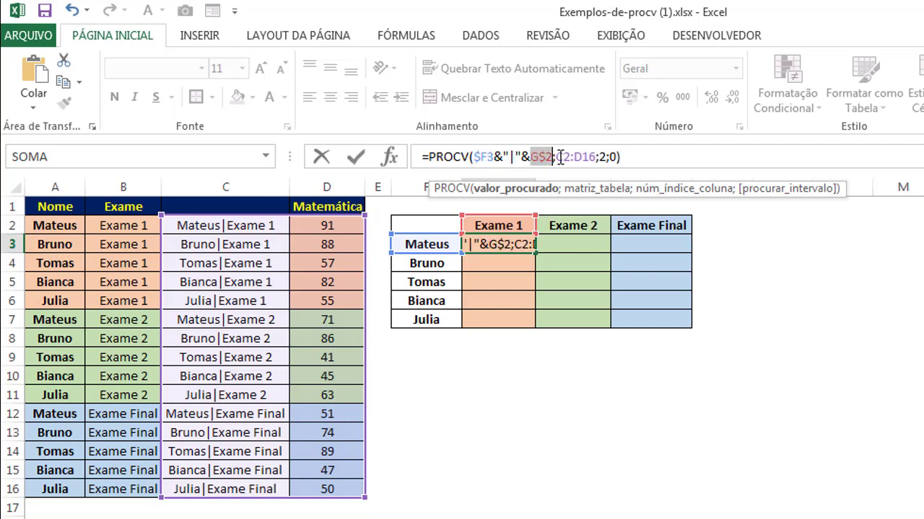
left_click(561, 157)
key("F4")
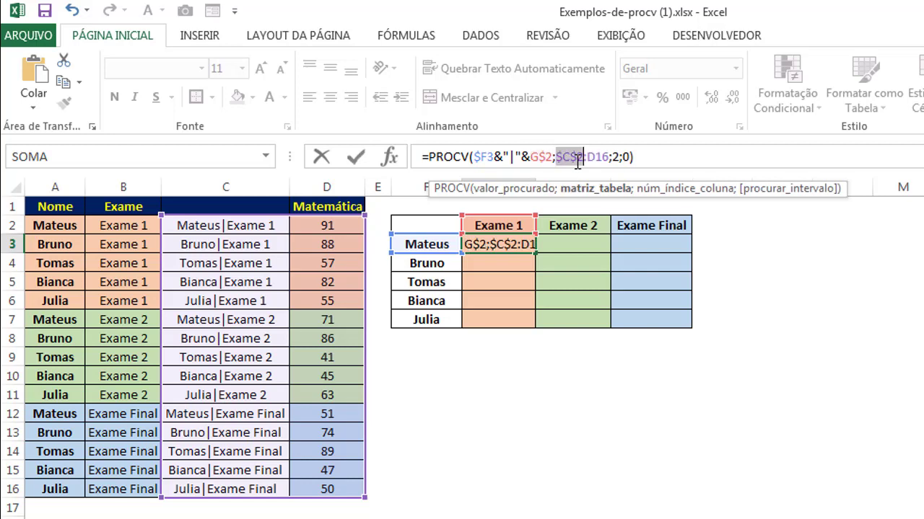
left_click(593, 158)
key("F4")
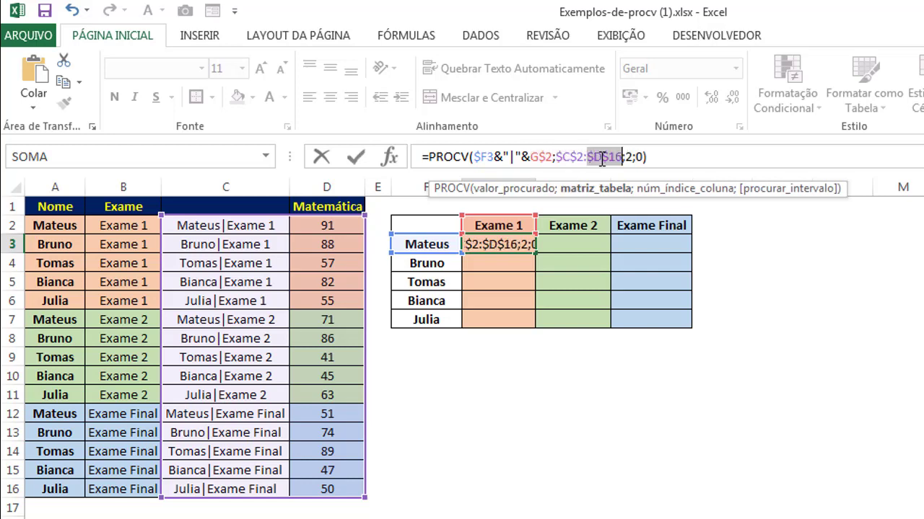
left_click(651, 157)
key("Return")
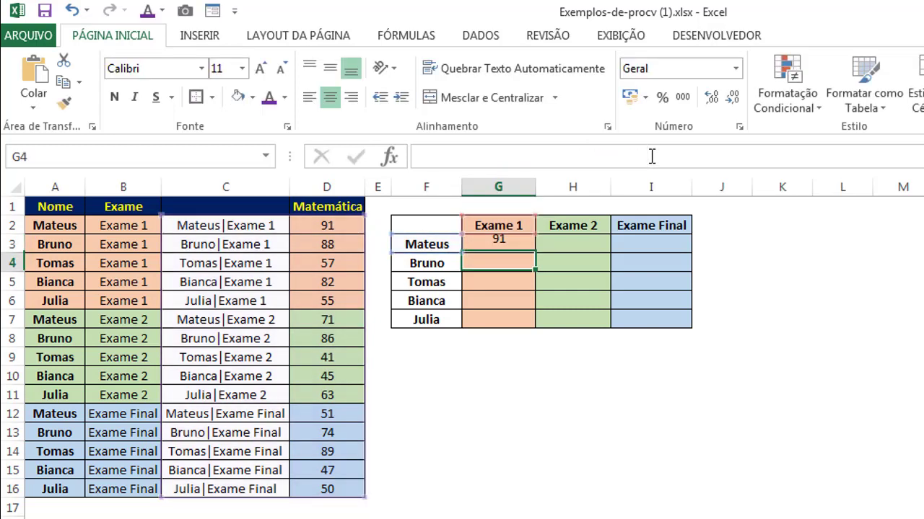
Fill the G3 formula down to G7 and across through column I to complete the exam grade table.
left_click(526, 246)
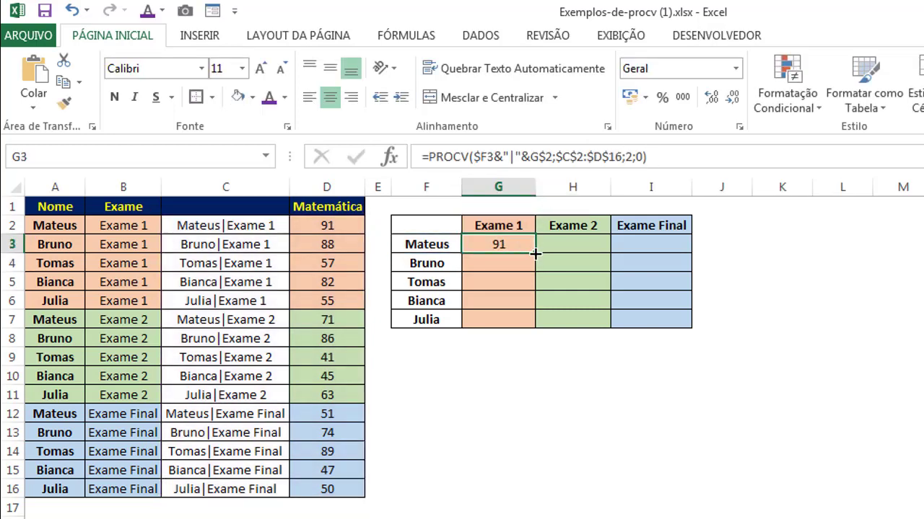
left_click_drag(534, 253, 532, 327)
left_click(531, 348)
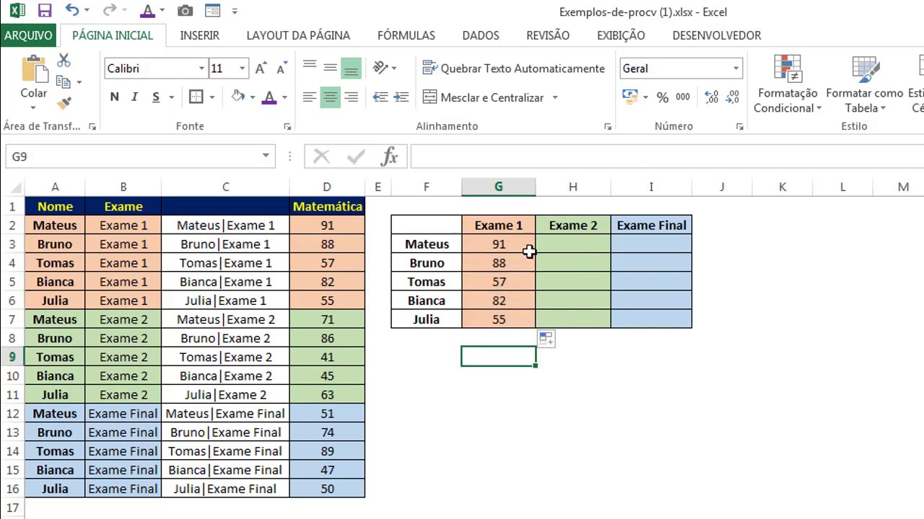
left_click(525, 246)
left_click_drag(525, 246, 663, 332)
left_click(649, 359)
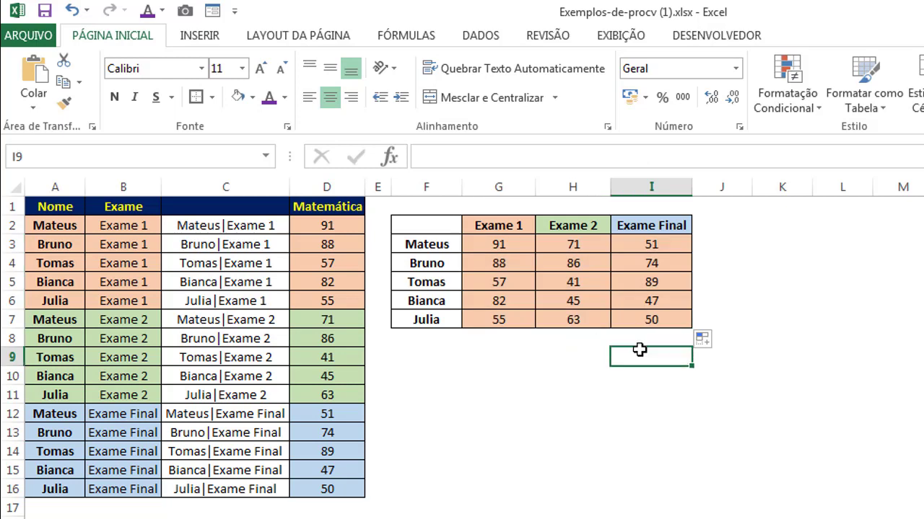
Copy the "Exame 2" header's formatting to H3:H7 and the "Exame Final" header's formatting to I3:I7.
left_click(576, 245)
left_click(564, 228)
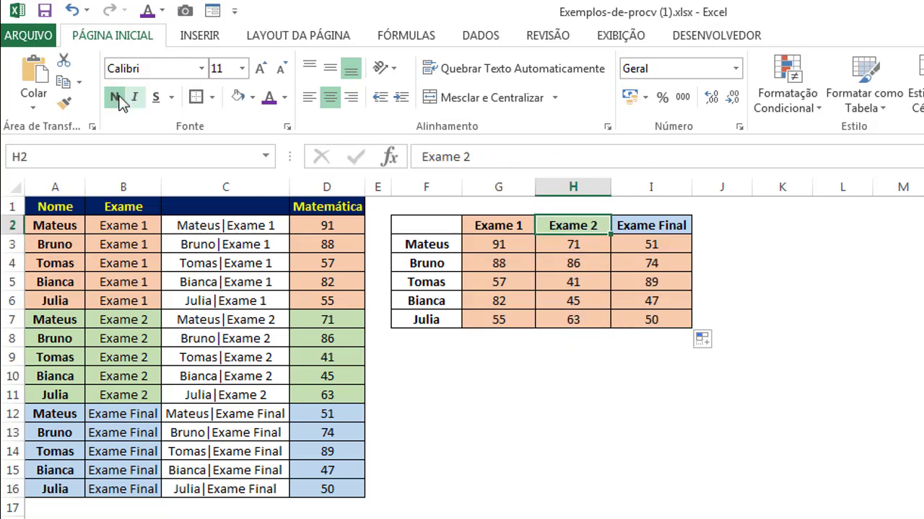
left_click(63, 104)
left_click_drag(570, 244, 577, 319)
left_click(613, 221)
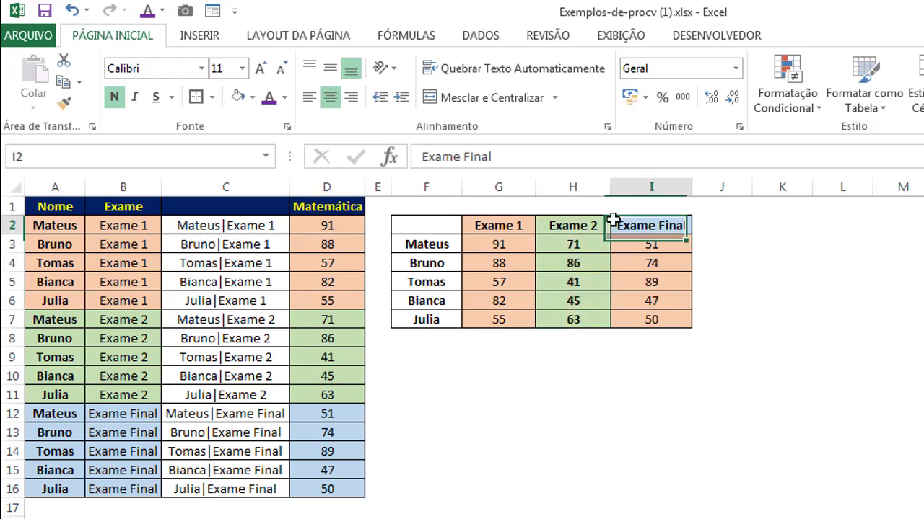
left_click(64, 103)
left_click_drag(617, 244, 654, 320)
left_click(730, 302)
left_click(681, 224)
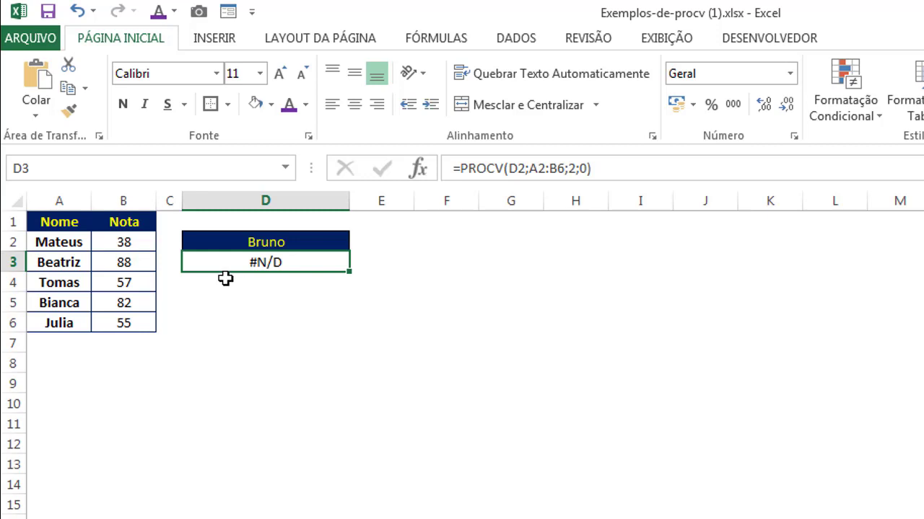
On the Nome and Nota sheet, replace the formula in D3 with =SEERRO(PROCV(D2;A2:B6;2;0);"Não encontrado").
left_click(228, 245)
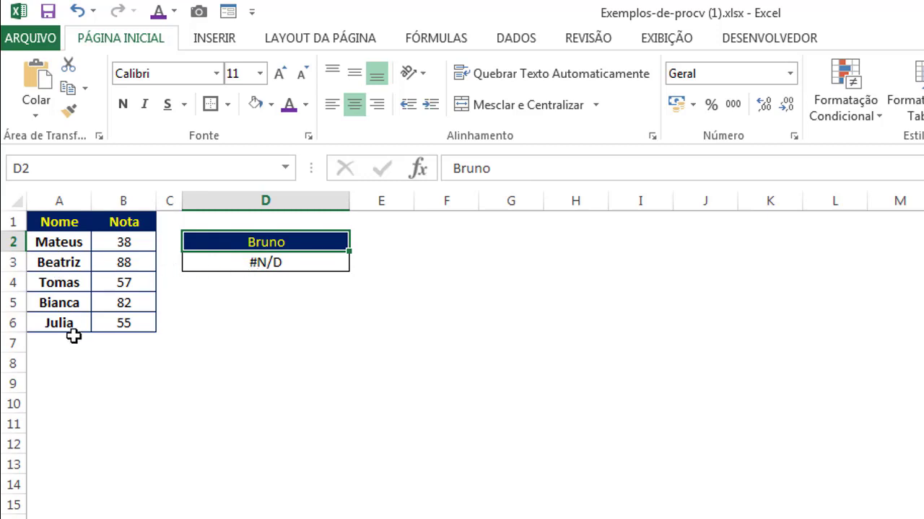
left_click(303, 265)
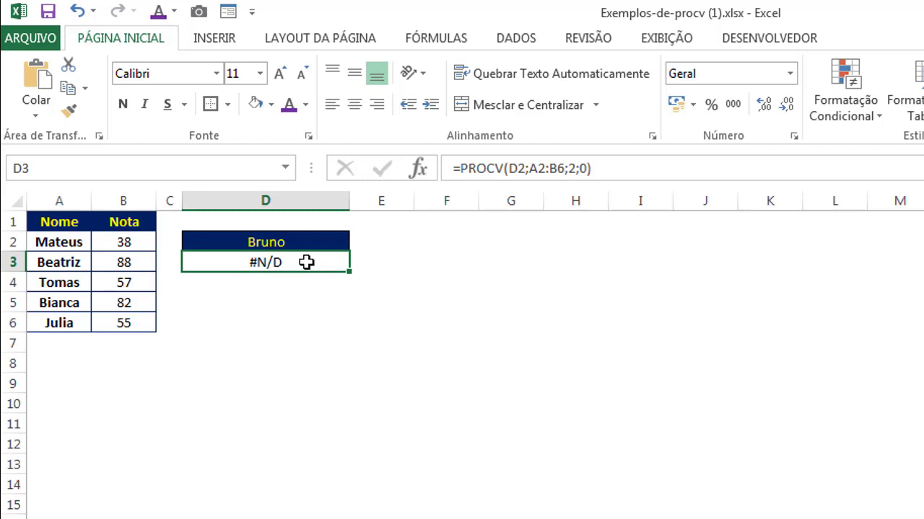
double_click(303, 266)
left_click_drag(329, 262, 184, 262)
key("BackSpace")
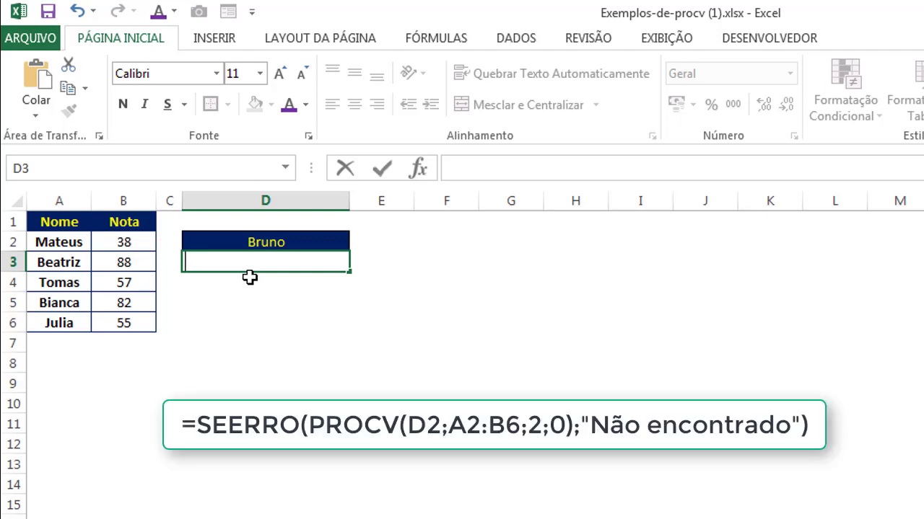
type("=SEERRO(PROCV(D2;A2:B6;2;0);\"Não encontrado\")")
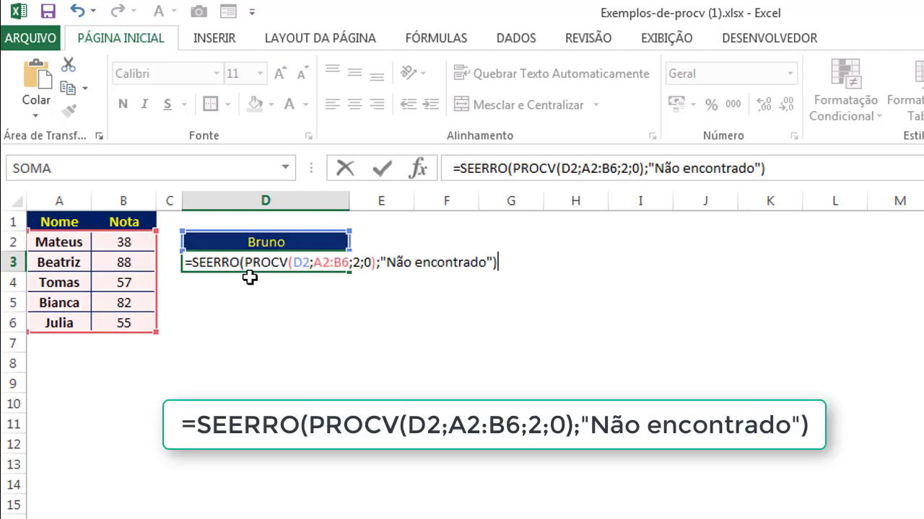
key("Return")
left_click(305, 269)
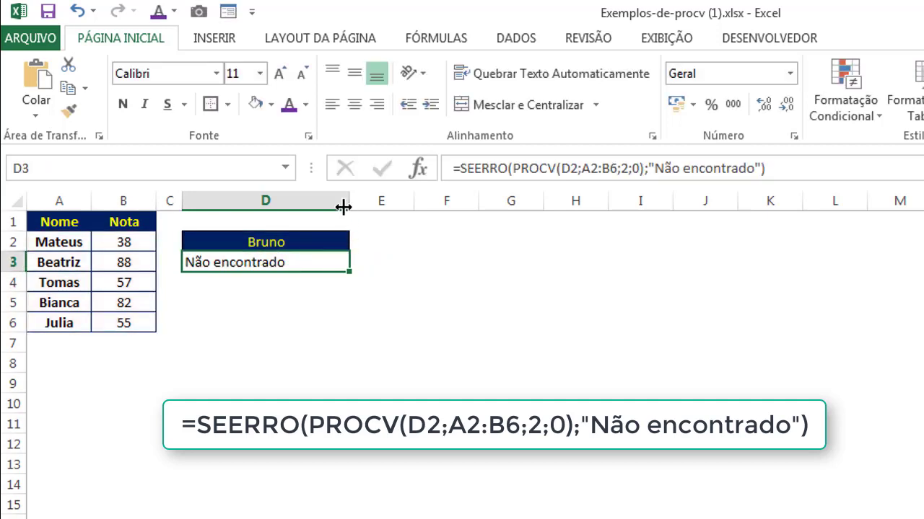
Narrow column D slightly and replace the lookup name in D2 with the student name listed in A3.
left_click_drag(344, 205, 314, 205)
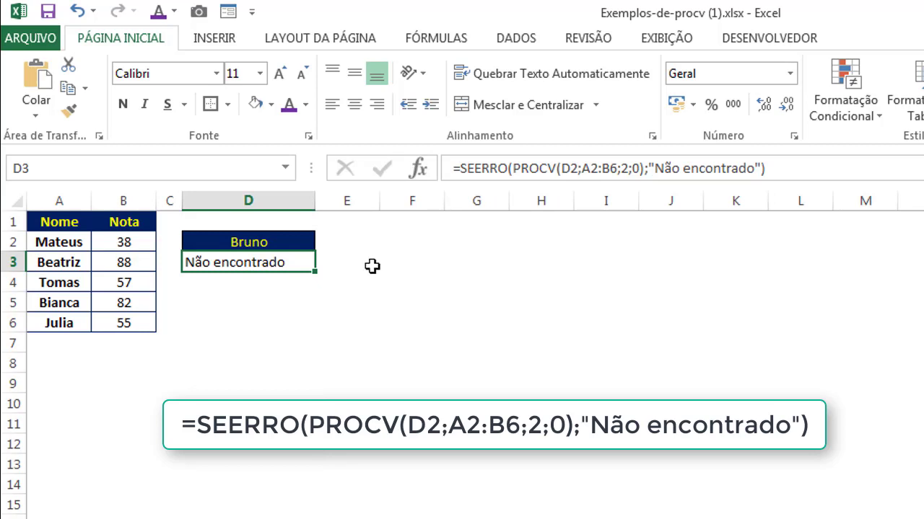
left_click(280, 243)
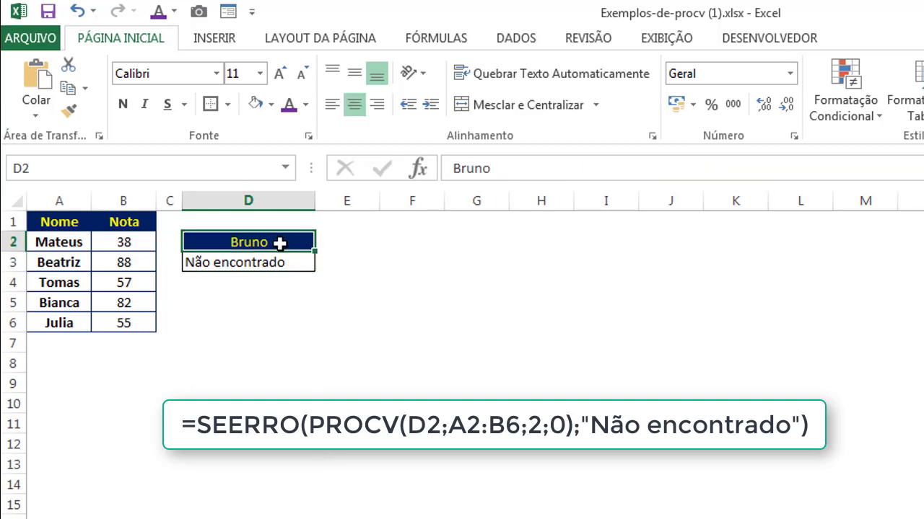
type("Bet")
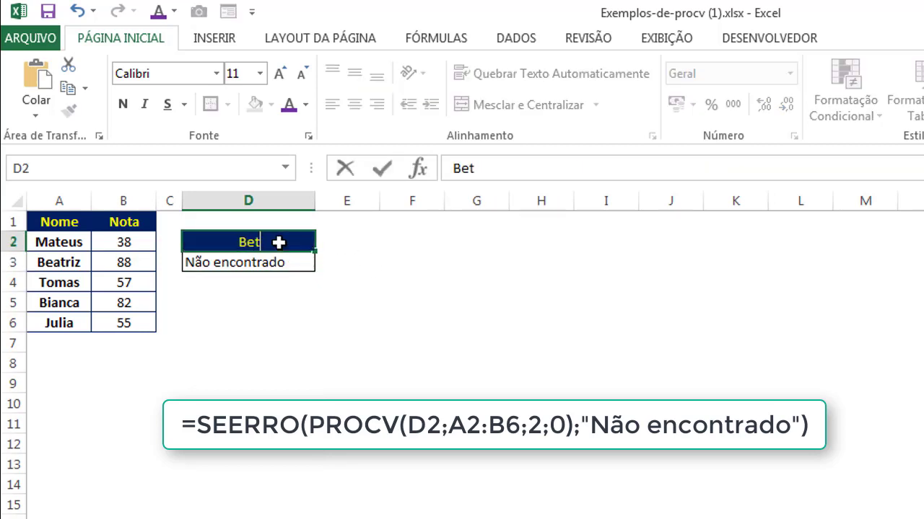
key("BackSpace")
type("atriz")
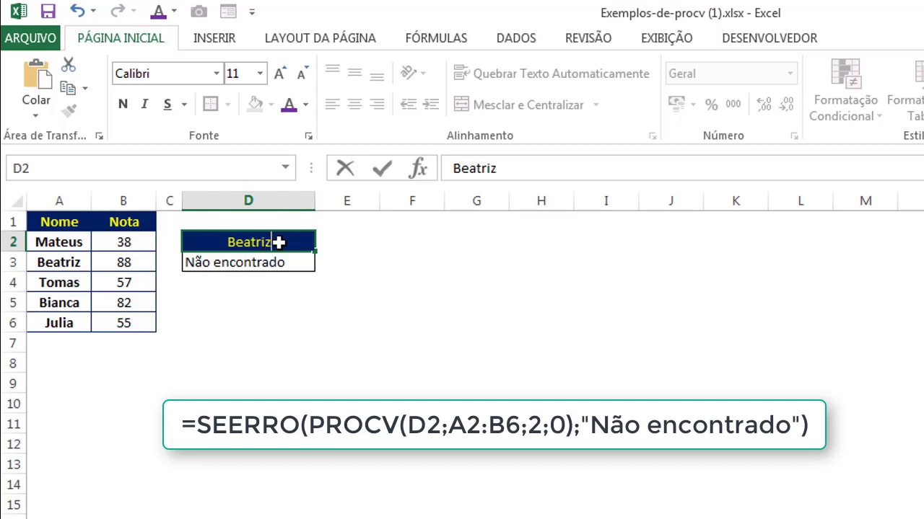
key("Return")
Set the lookup name in D2 back to the previous student name, which is absent from the Nome column.
left_click(288, 242)
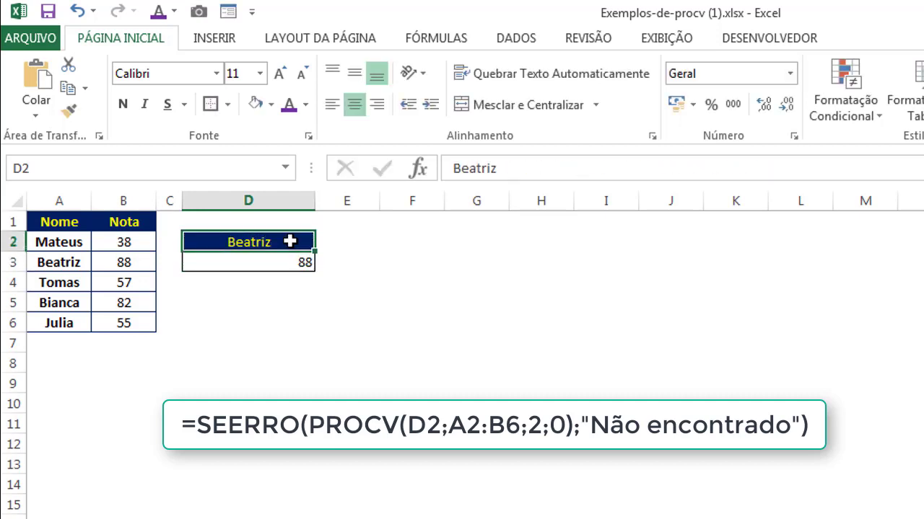
type("Bruno")
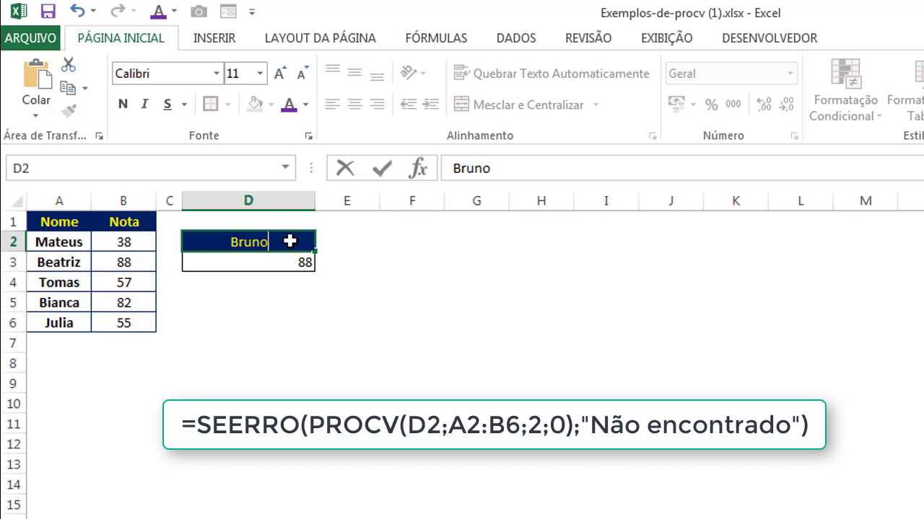
key("Return")
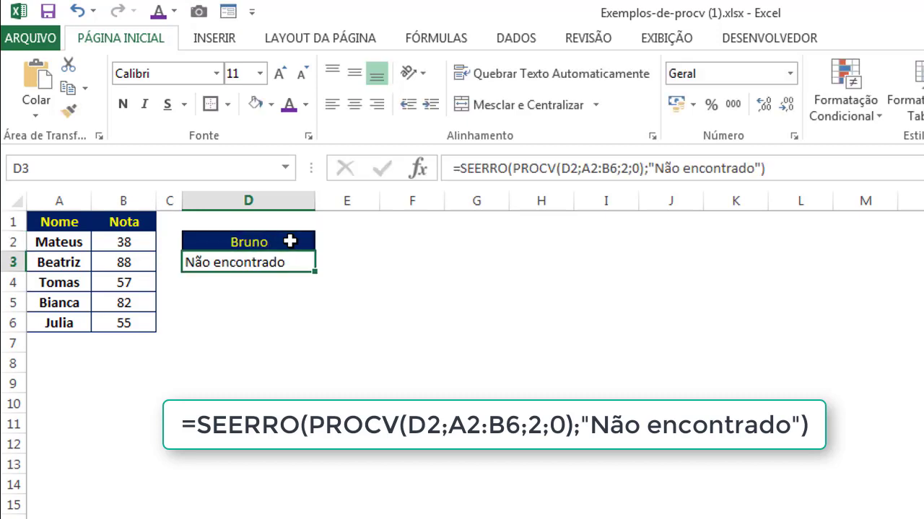